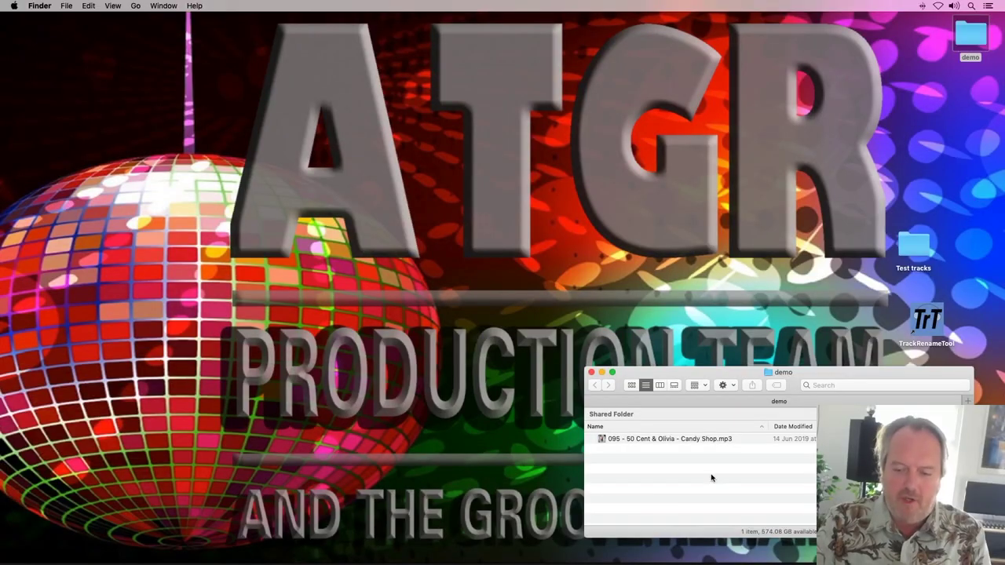
Select the Candy Shop mp3 in the demo folder and launch a new TextEdit document
click(707, 441)
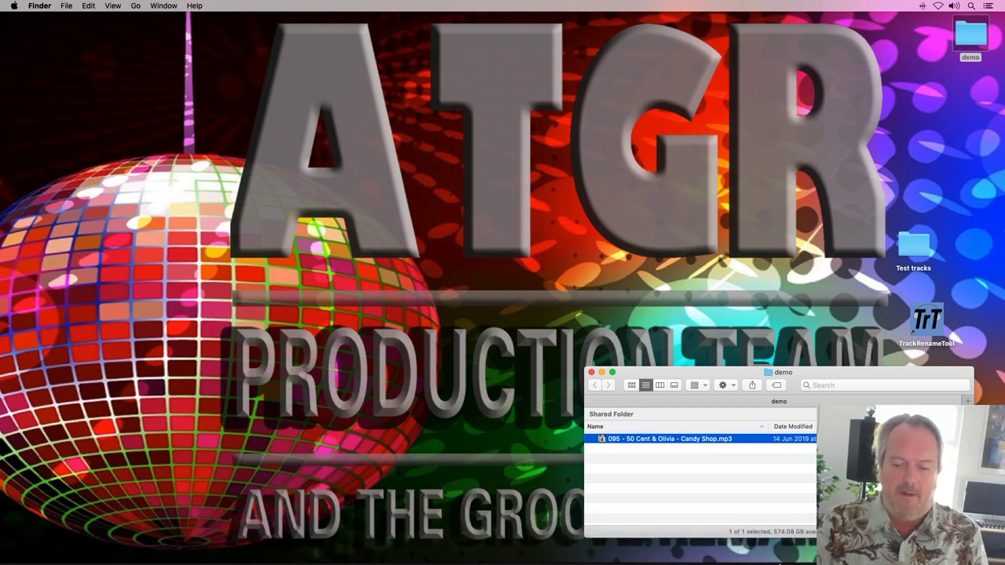
click(788, 550)
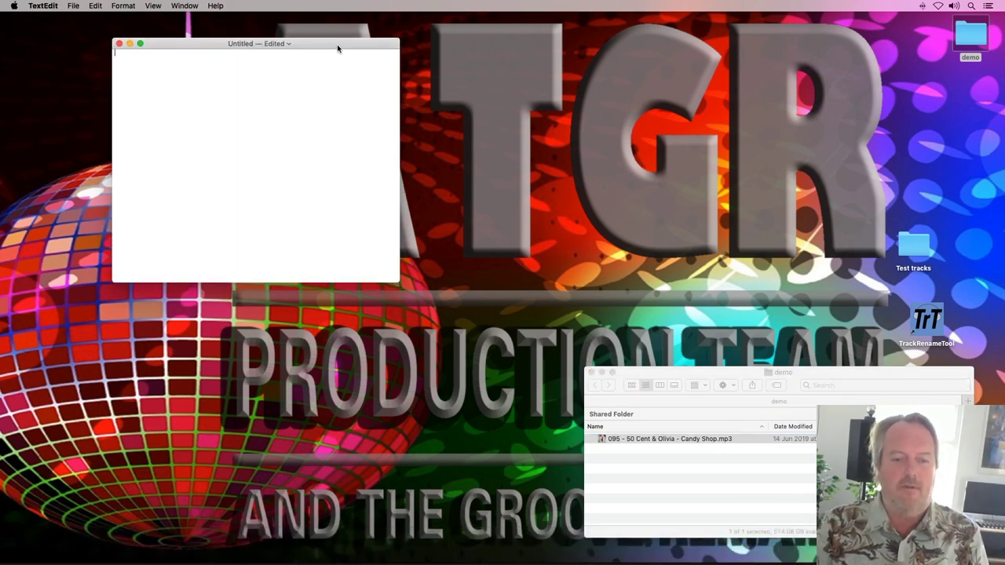
Paste the Candy Shop.mp3 path into TextEdit, then add the renamed Candy Shap.mp3 path below it
drag(336, 49, 457, 295)
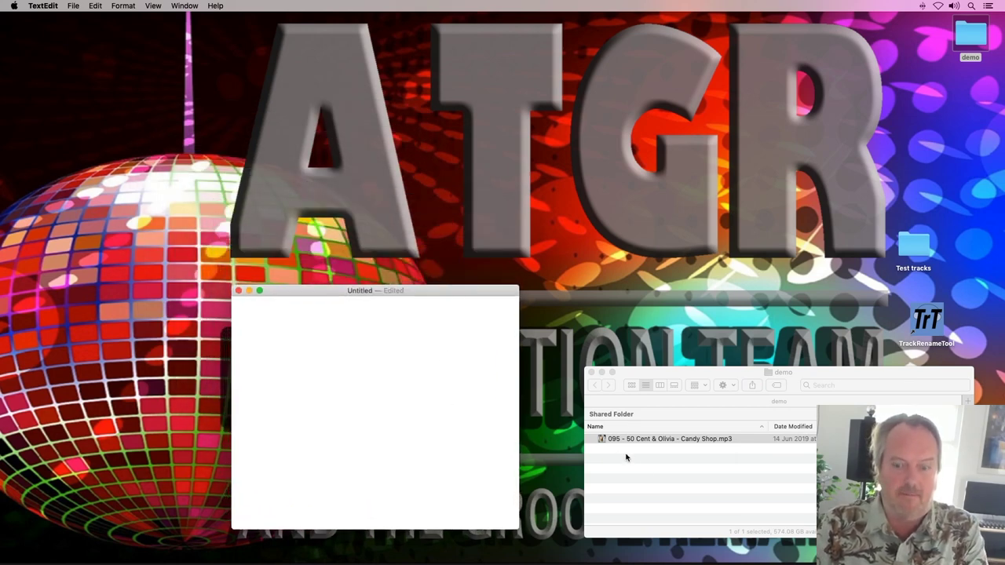
drag(438, 405, 334, 385)
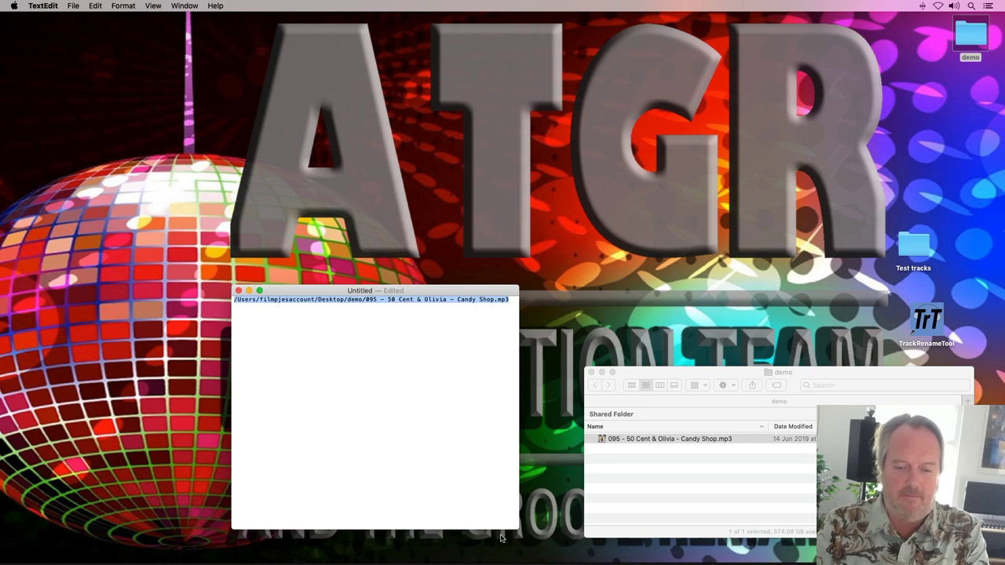
click(485, 322)
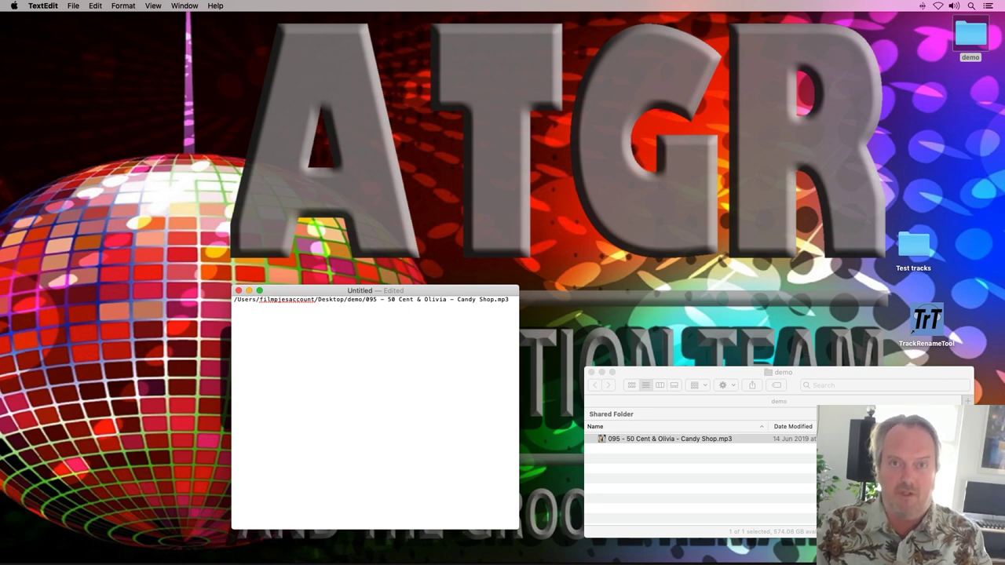
click(708, 440)
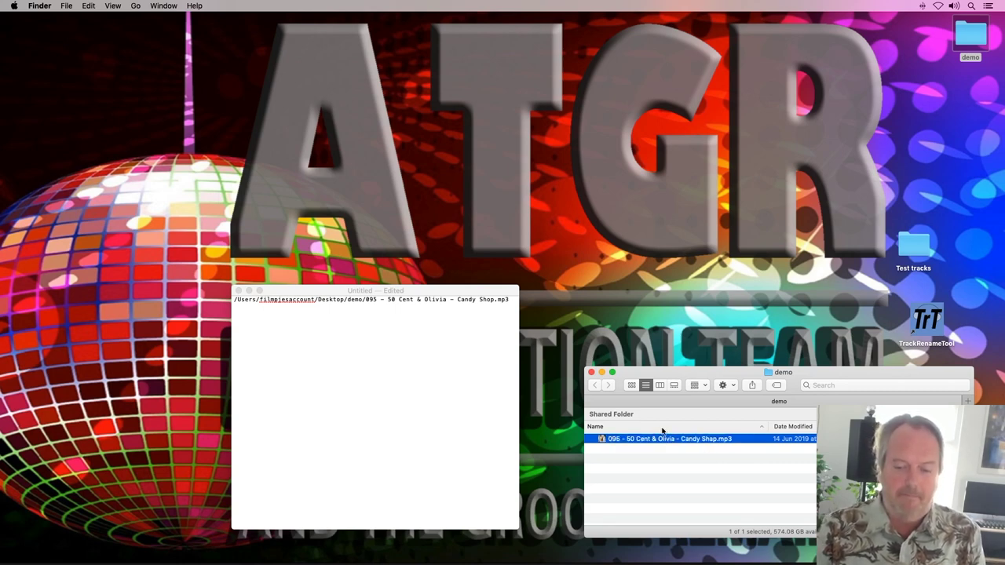
drag(429, 425, 405, 422)
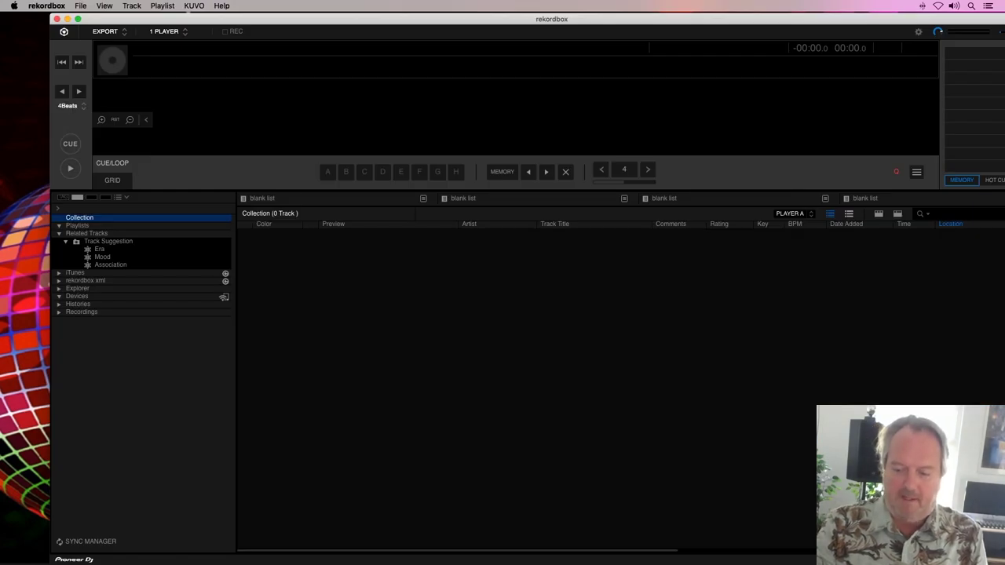
Load and analyse the mp3 on the rekordbox deck, then move the Location column beside Artist
drag(813, 18, 766, 14)
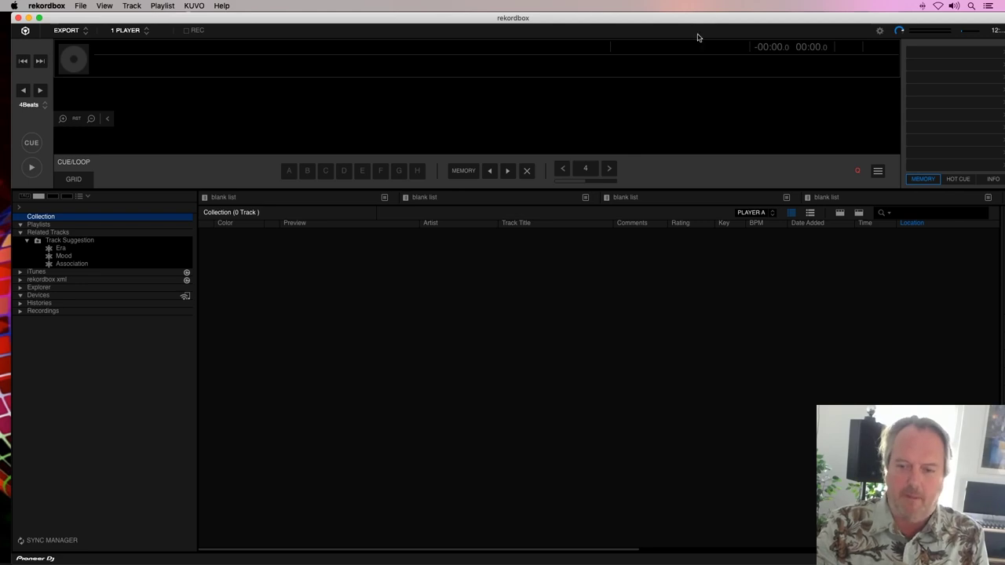
drag(680, 13, 648, 9)
key(super+Tab)
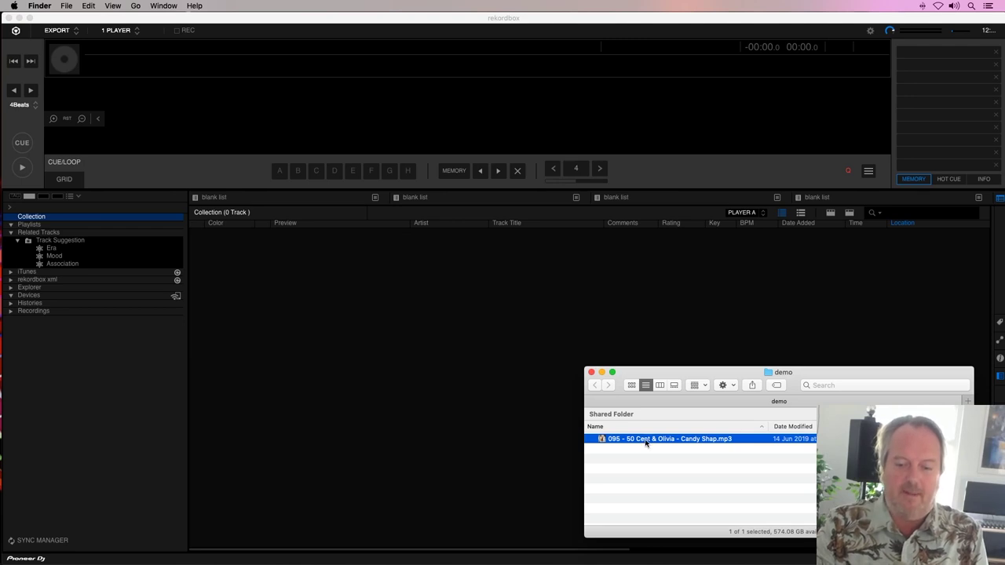
drag(648, 441, 426, 124)
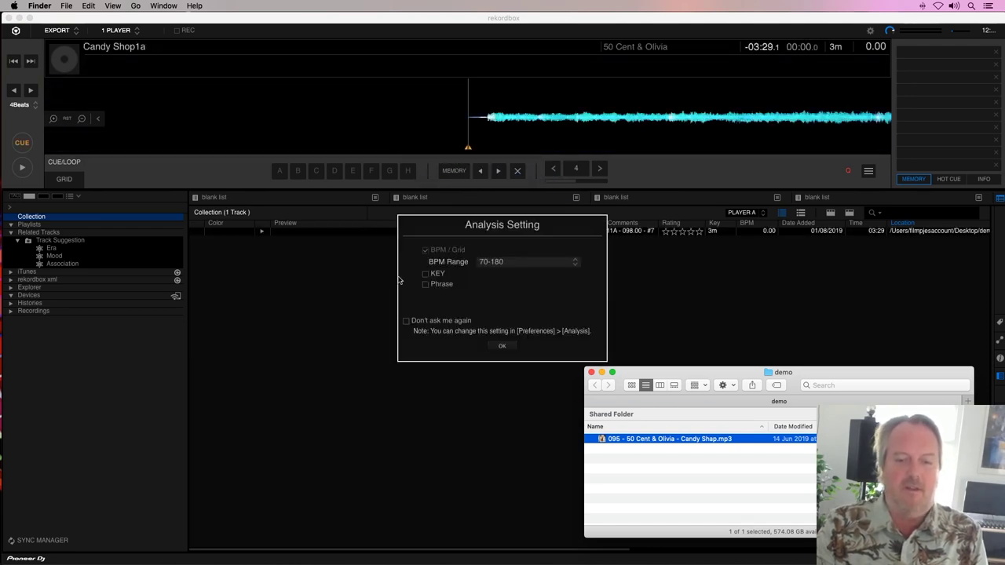
click(501, 347)
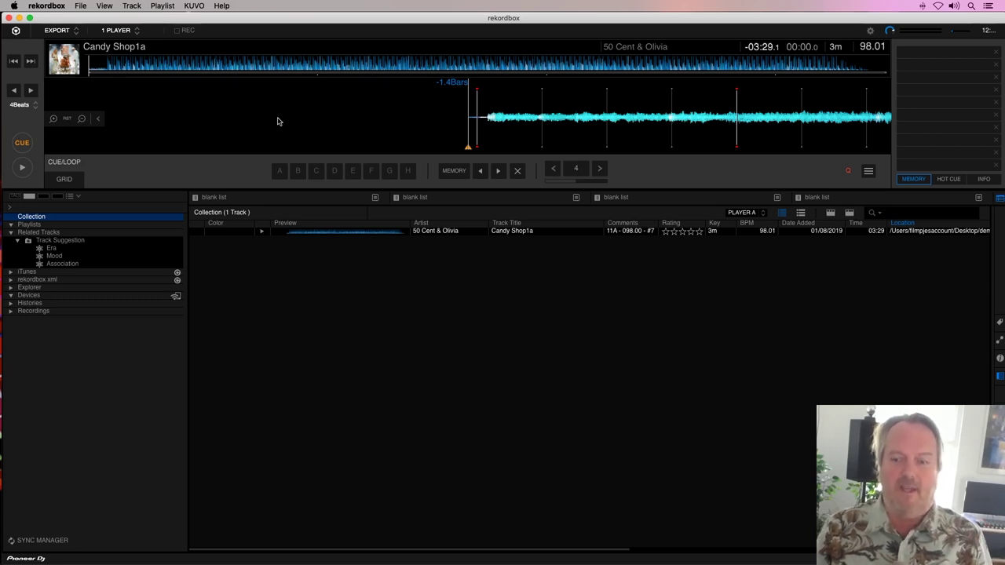
drag(877, 223, 553, 224)
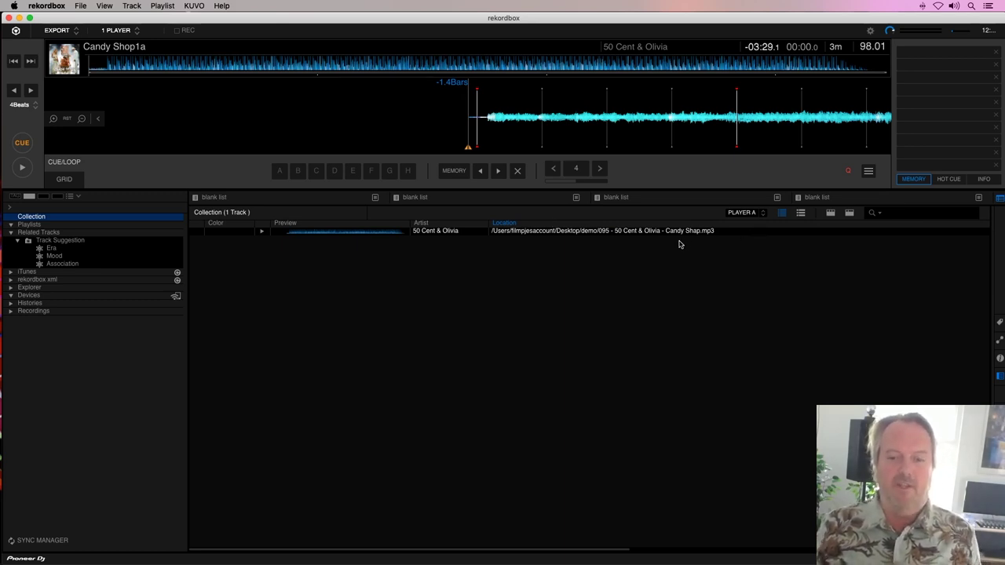
Seek into the track, set hot cues A and E, and save a 4-beat loop as a memory cue
click(105, 66)
drag(584, 128, 500, 131)
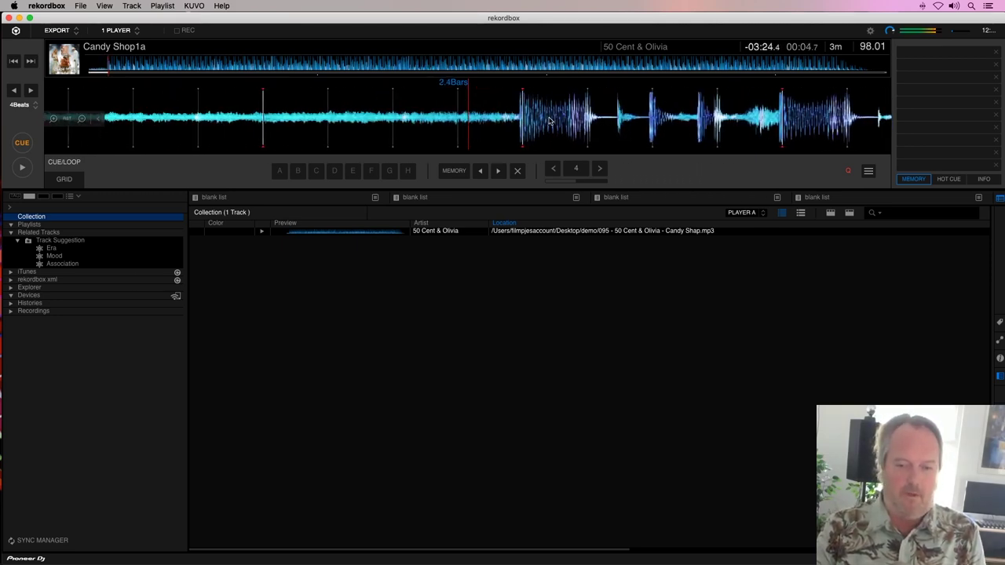
click(279, 170)
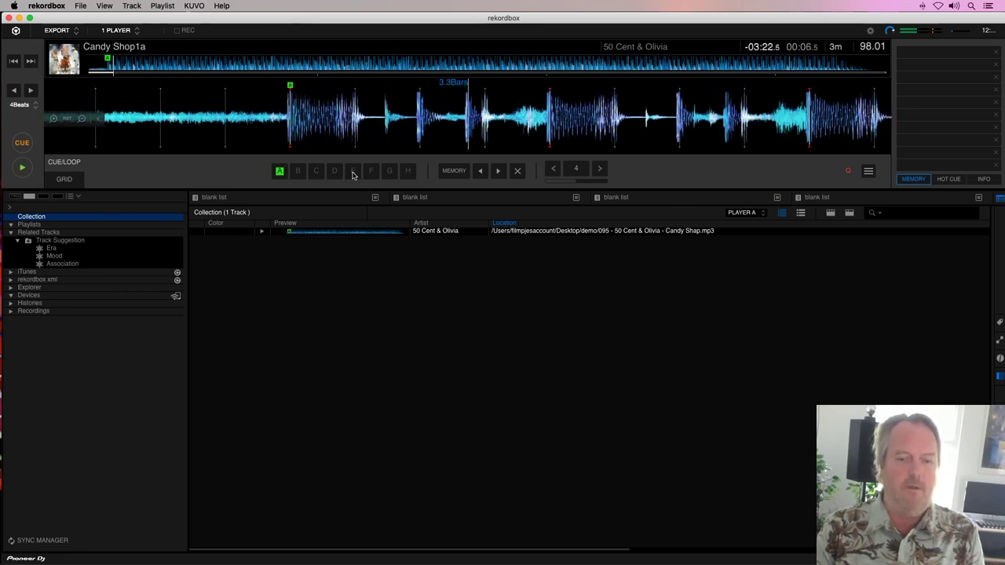
click(353, 170)
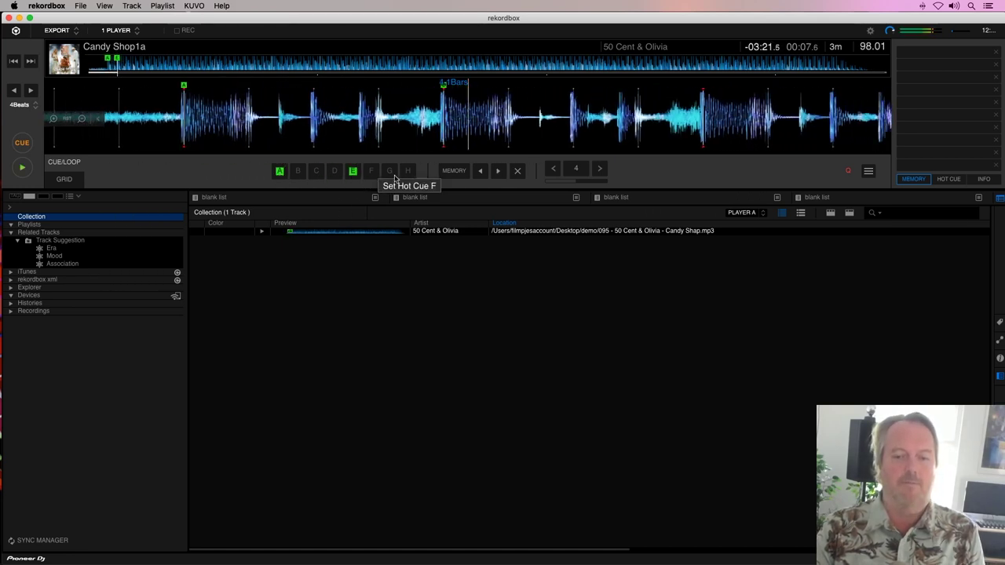
click(575, 168)
click(451, 171)
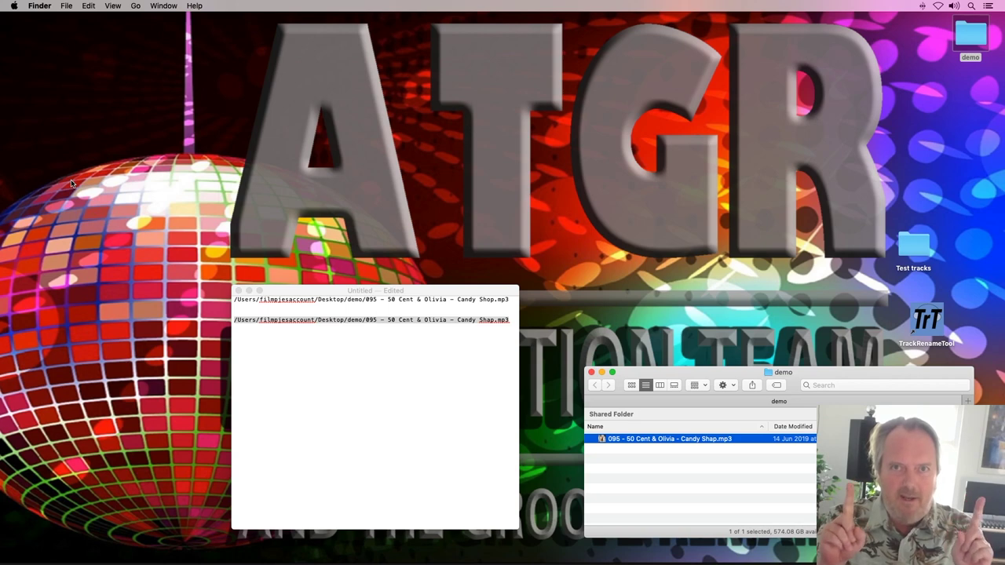
Rename the mp3 to 'Candy Shape.mp3' and switch back to rekordbox
click(721, 440)
key(Right)
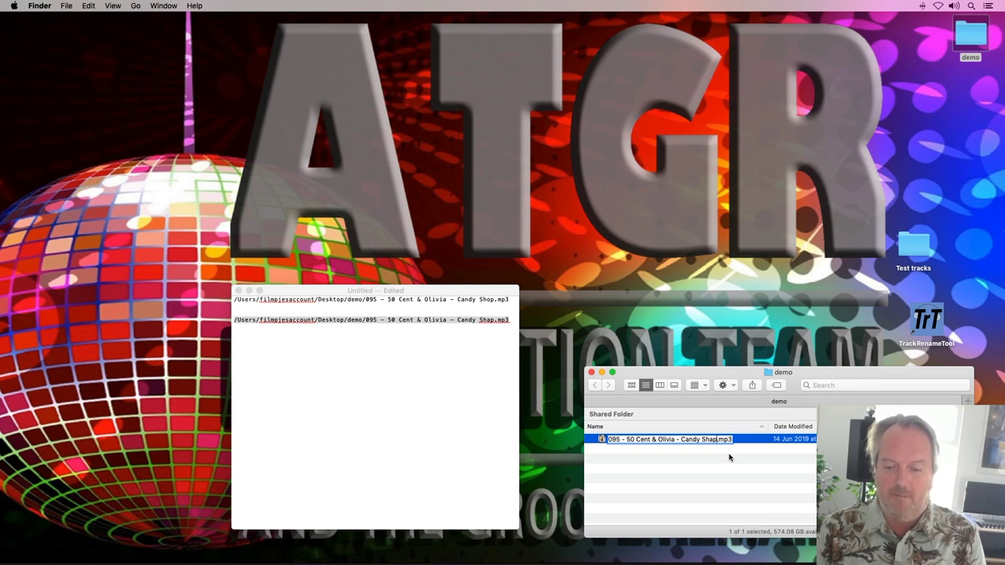
text(e)
key(Return)
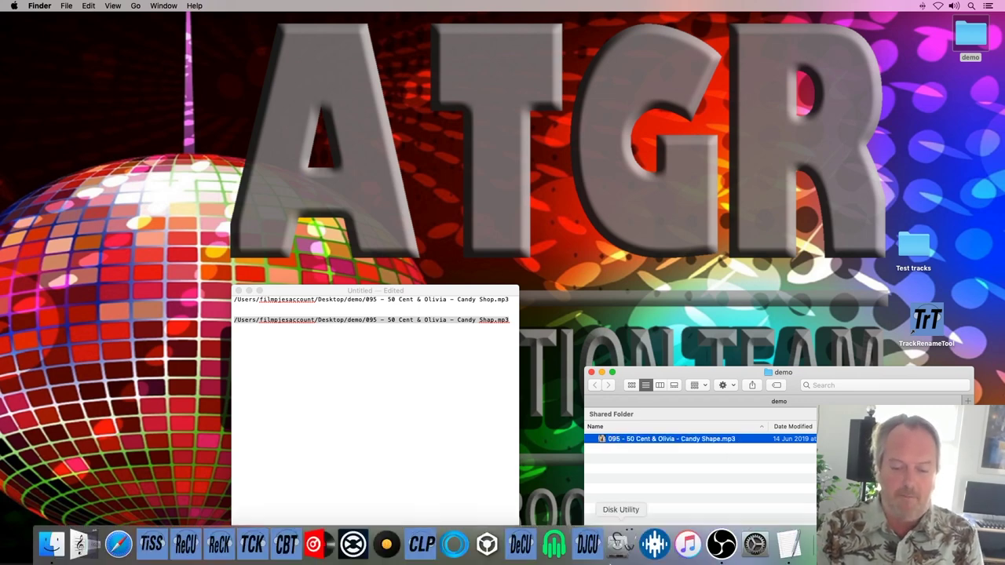
click(501, 553)
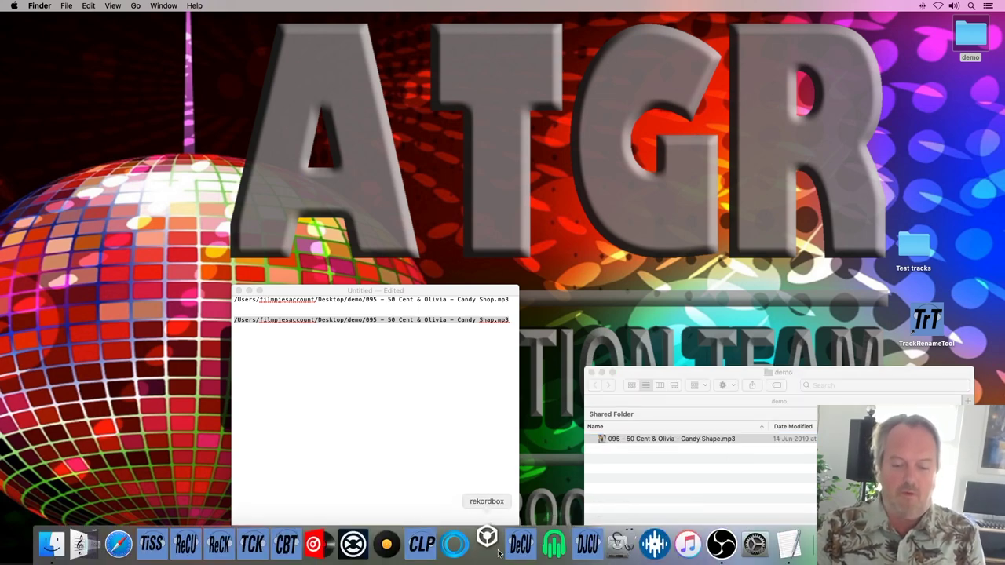
Load and analyse the renamed Candy Shape.mp3 on the rekordbox deck
click(785, 479)
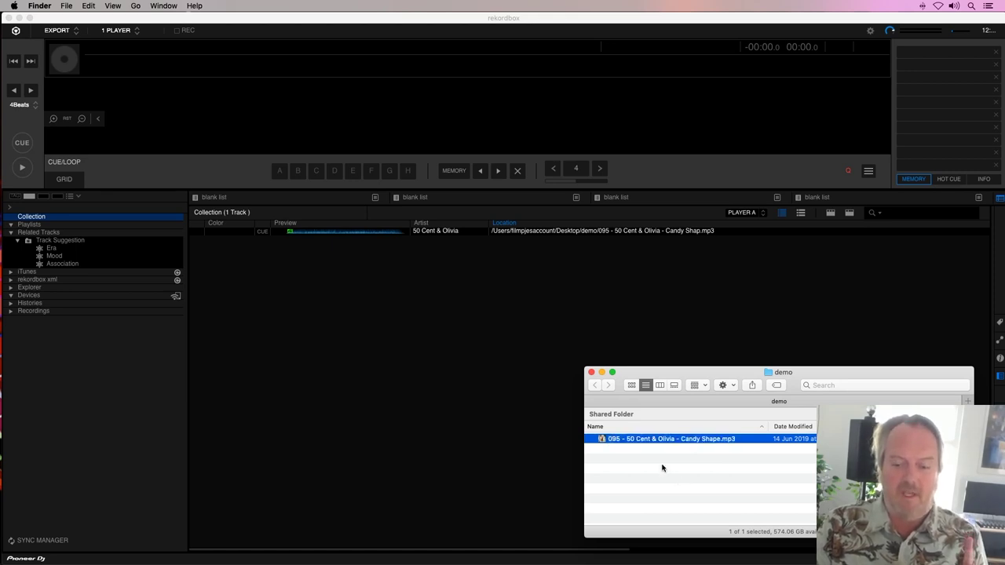
drag(645, 441, 602, 110)
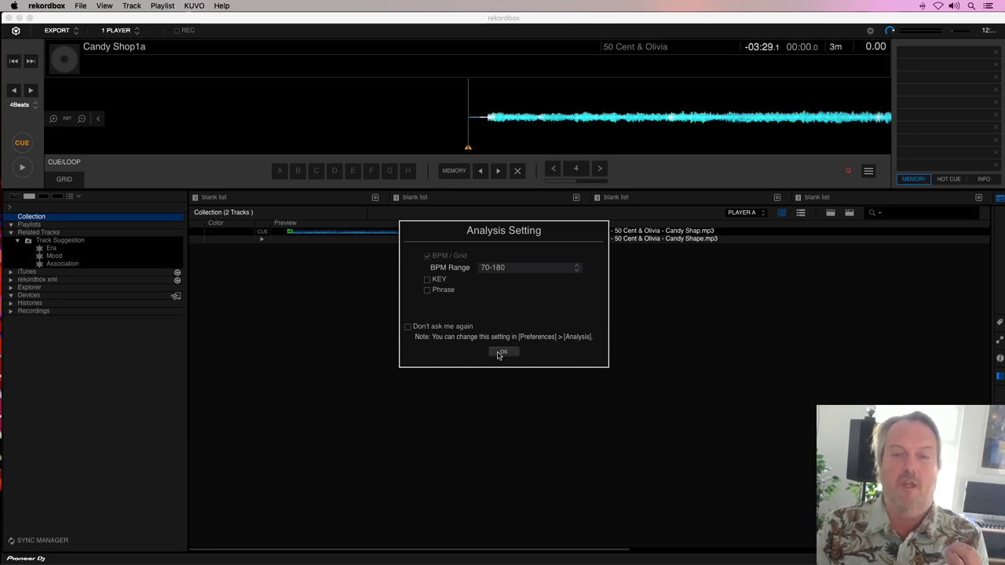
click(500, 352)
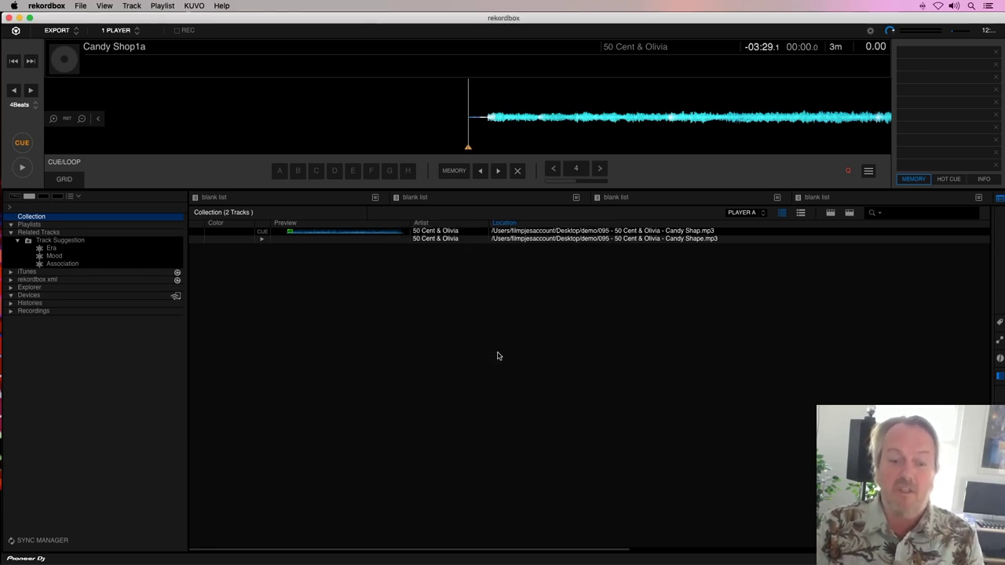
Try loading the old Candy Shap entry, which fails because the file is missing
click(566, 240)
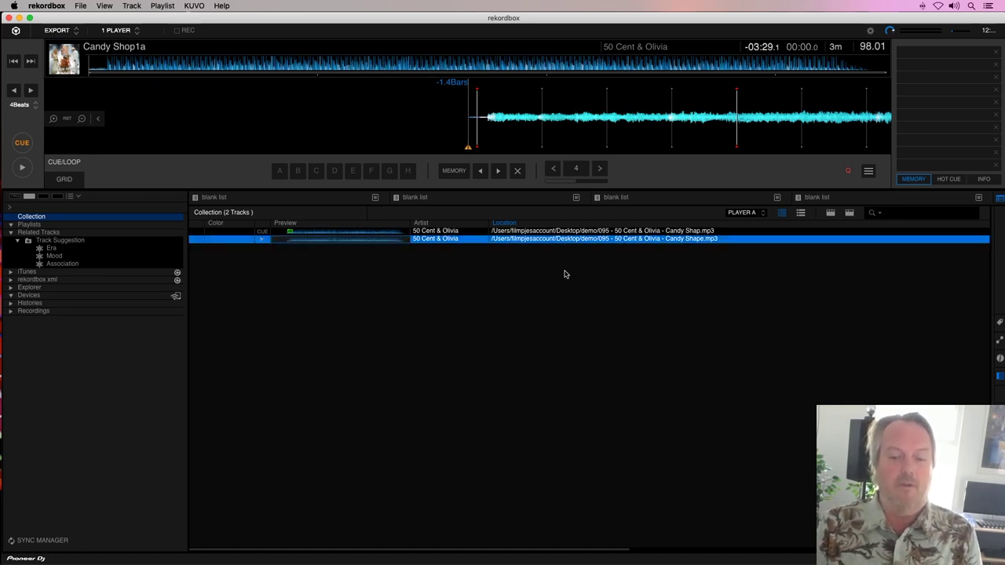
click(570, 231)
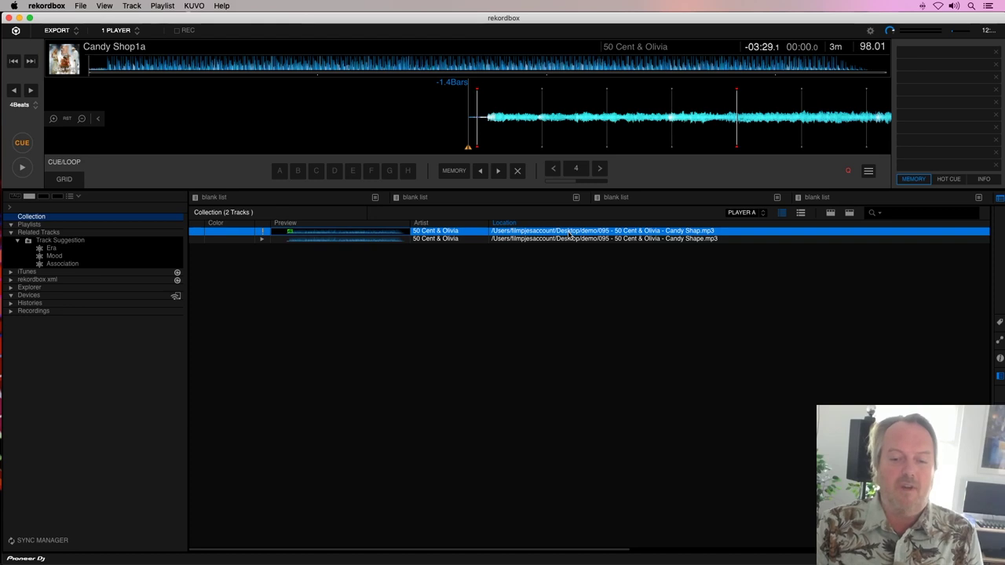
double_click(570, 231)
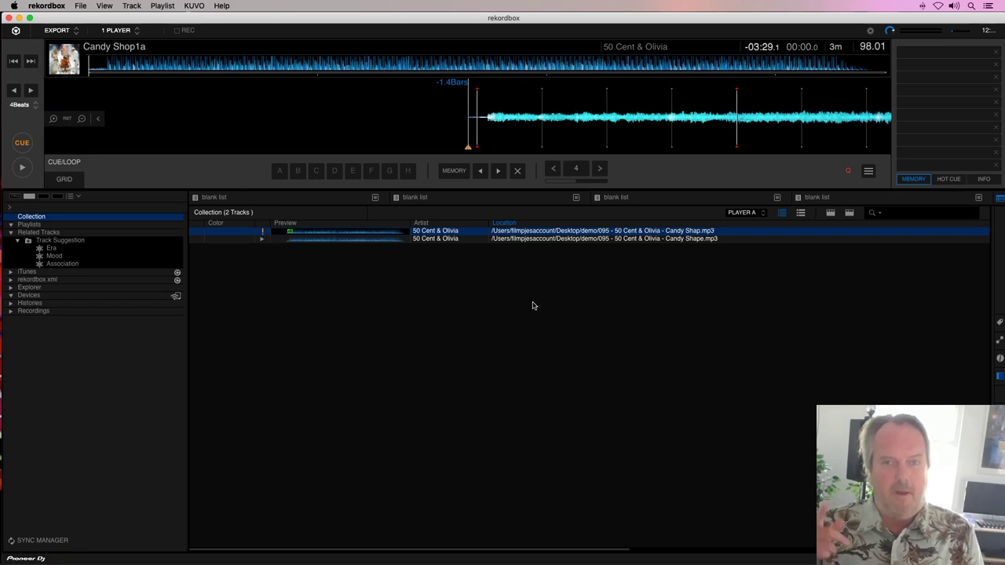
key(super+Tab)
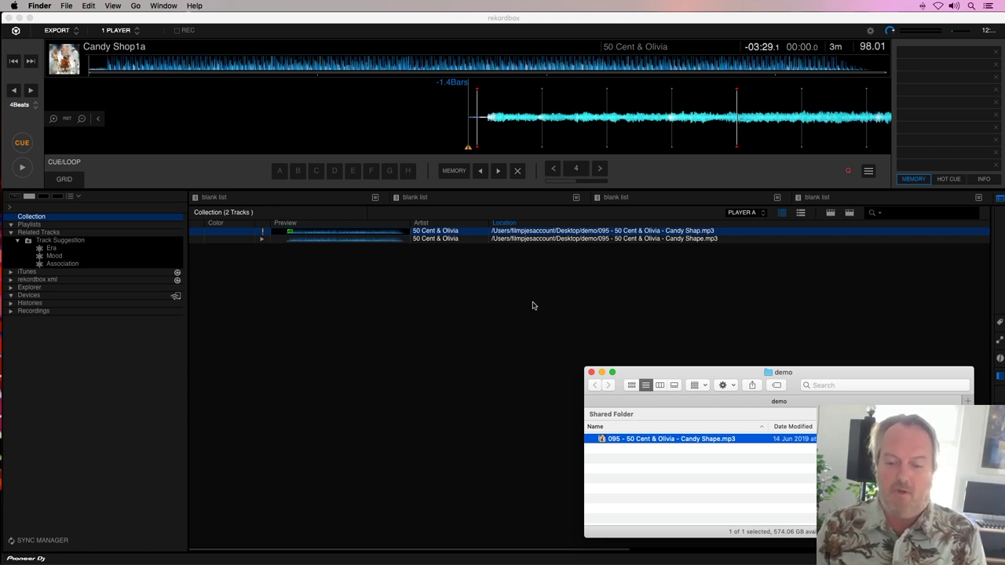
Rename the mp3 back to 'Candy Shap.mp3' and load it onto the rekordbox deck
key(Return)
key(Right)
key(BackSpace)
key(Return)
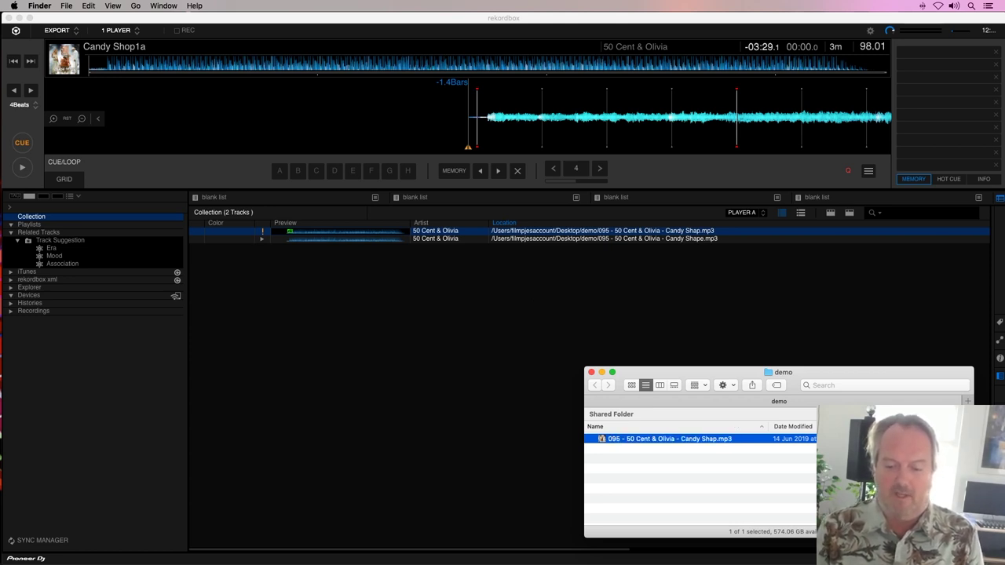
drag(659, 438, 582, 117)
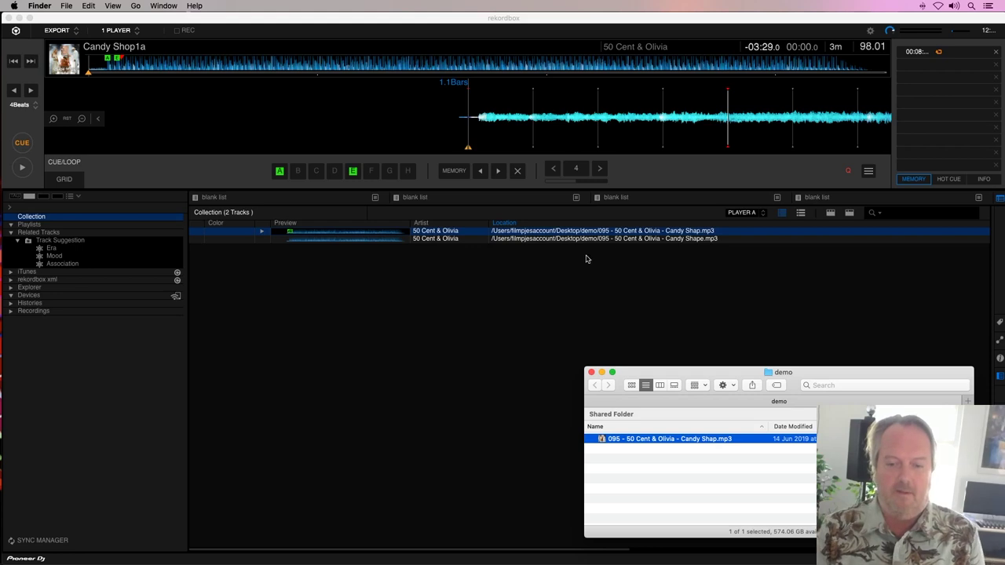
Remove the missing Candy Shape track from the rekordbox collection
double_click(578, 239)
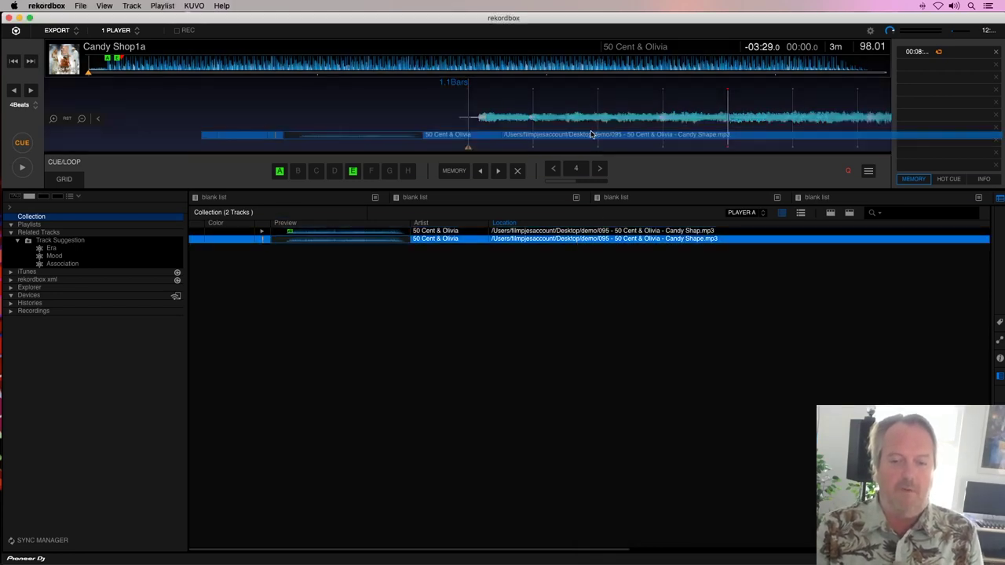
click(593, 242)
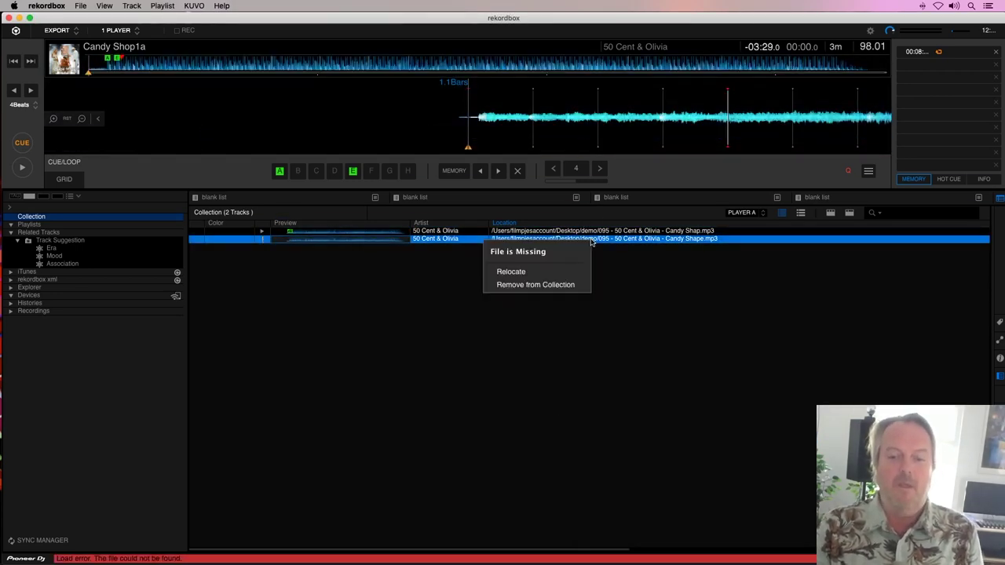
click(540, 285)
click(476, 328)
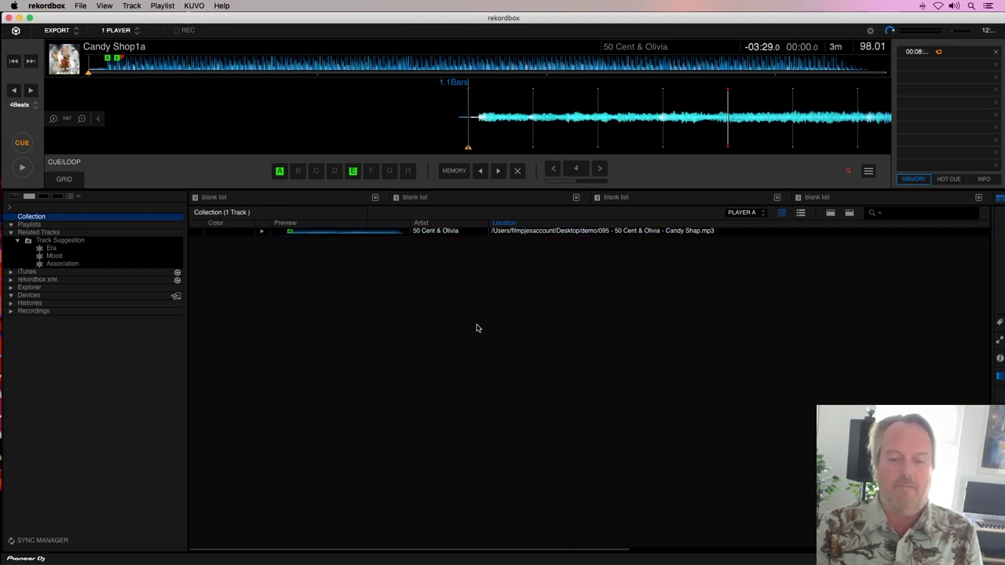
key(super+Tab)
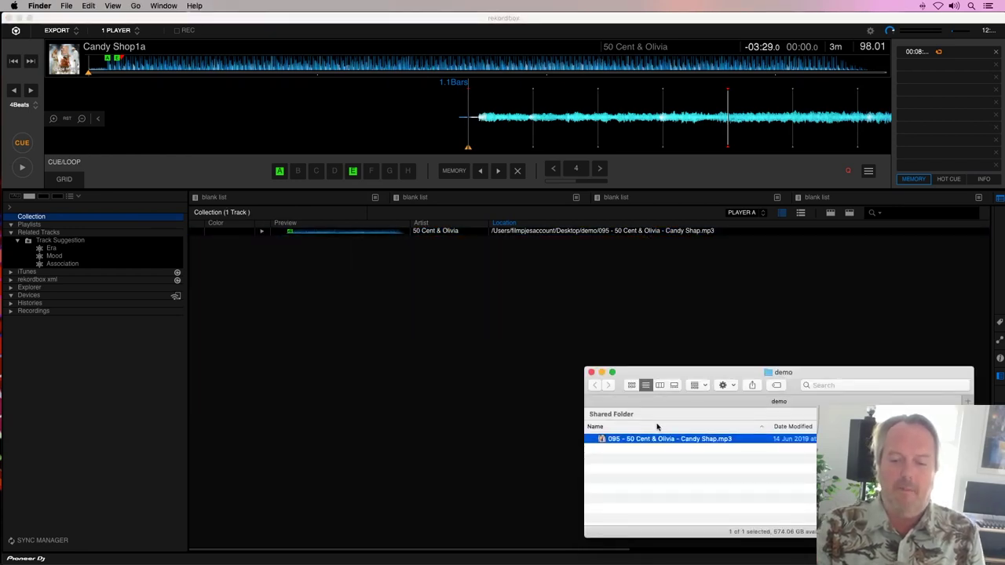
Duplicate the mp3 as 'Candy Shap copy.mp3' and load and analyse the copy in rekordbox
key(super+d)
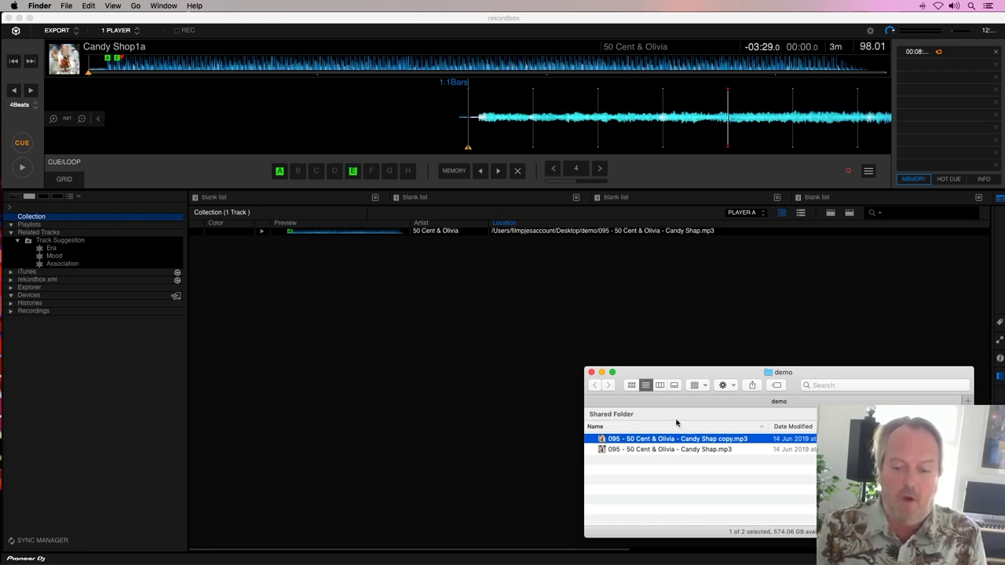
drag(676, 438, 565, 119)
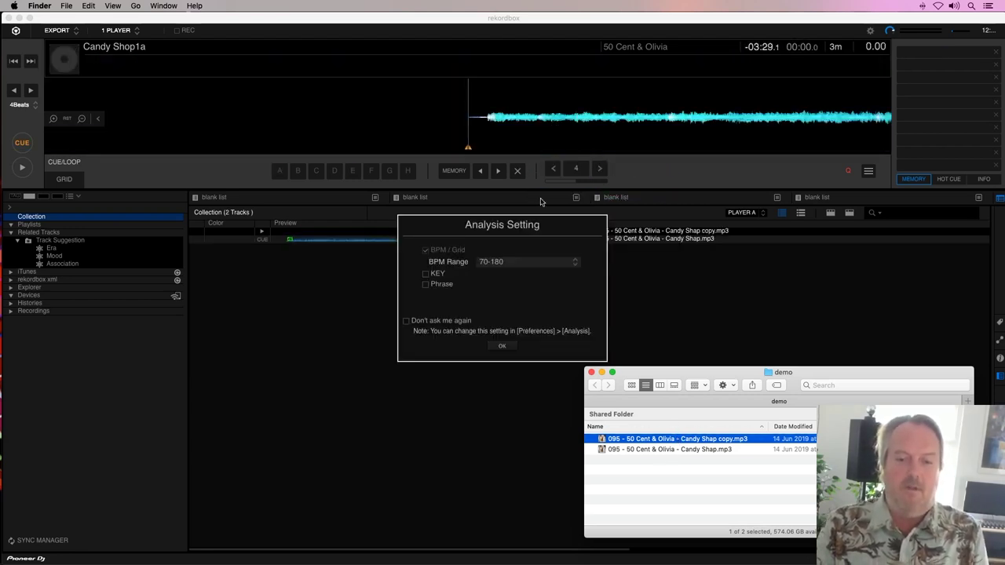
click(501, 344)
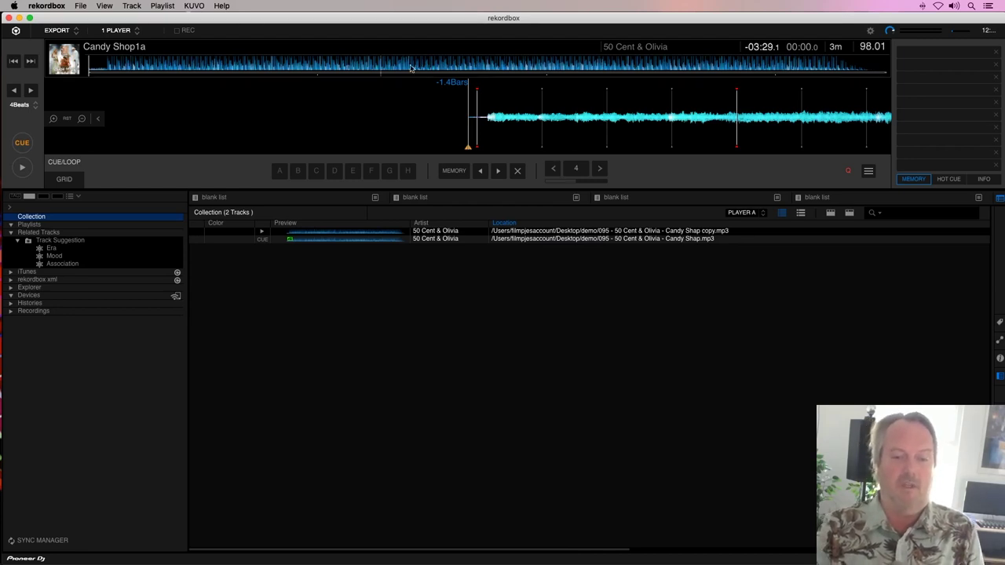
click(462, 67)
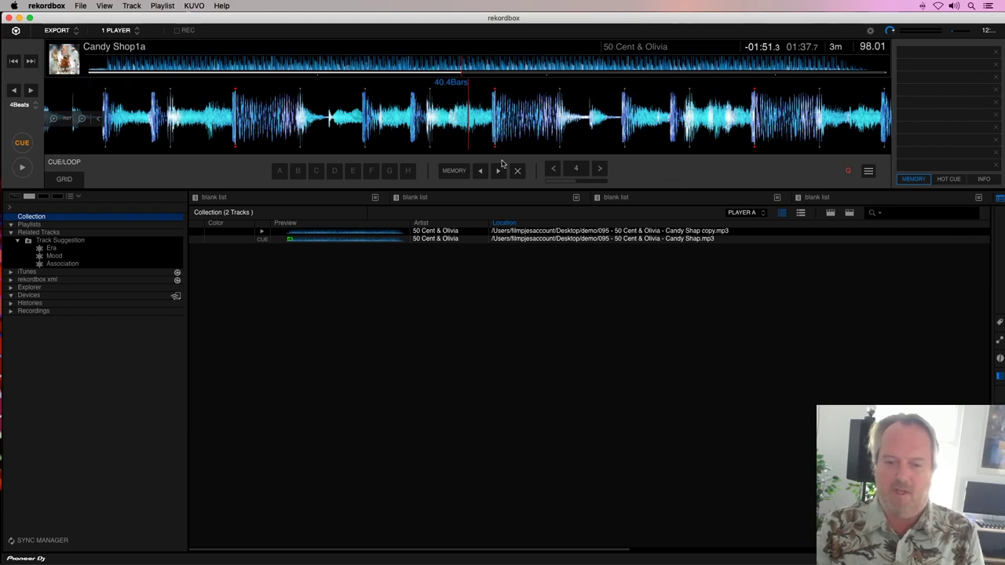
Store a memory cue at 01:38 on the copied track with the comment 'test'
click(21, 142)
click(453, 171)
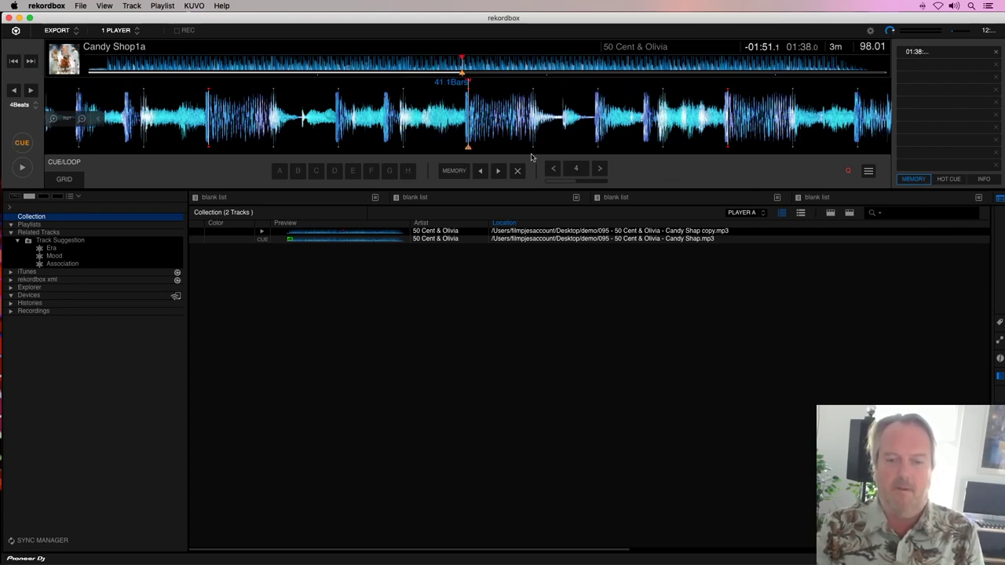
double_click(946, 52)
text(test)
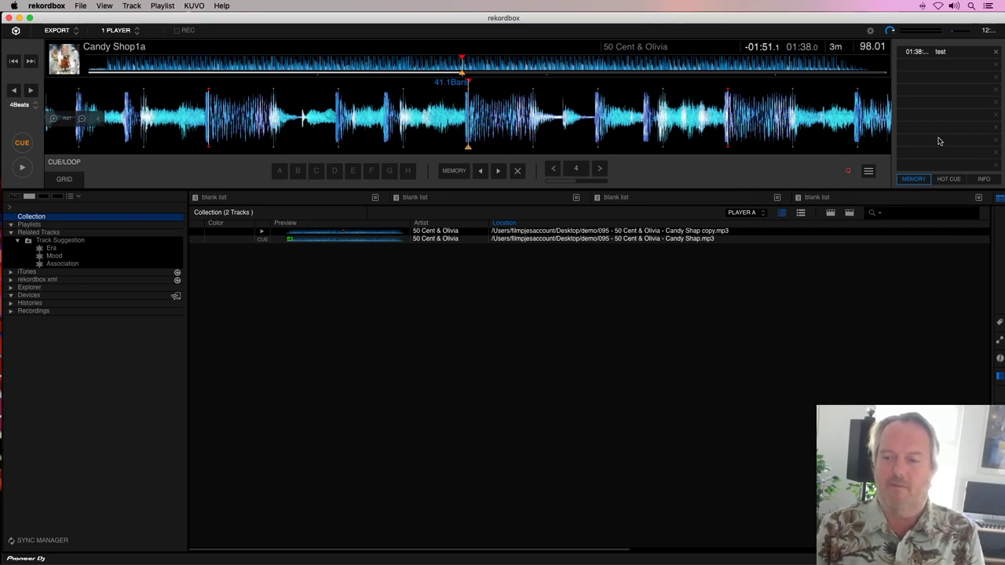
key(Return)
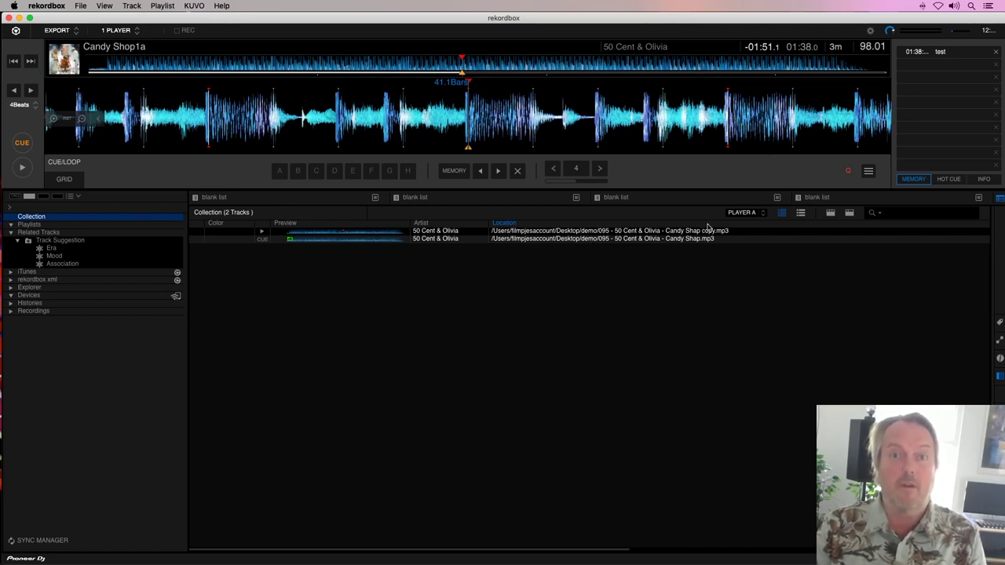
scroll(660, 241, right, 2)
scroll(660, 241, right, 2)
scroll(659, 241, right, 3)
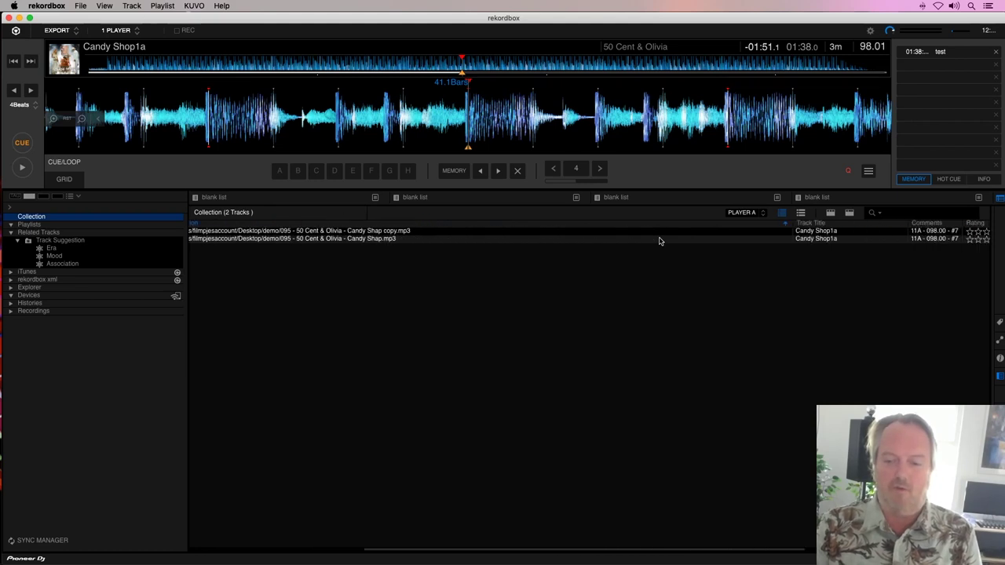
scroll(822, 230, left, 3)
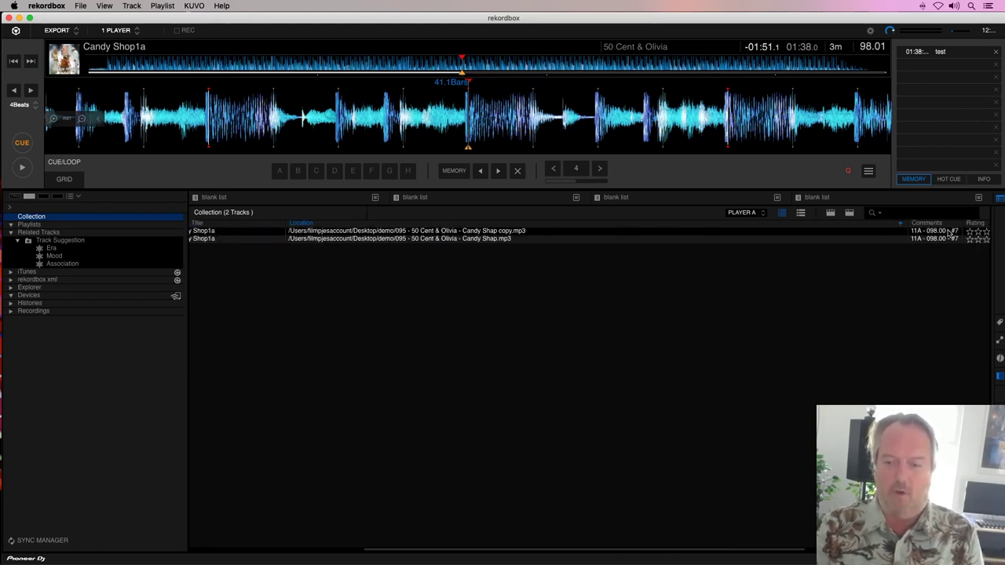
scroll(369, 235, left, 10)
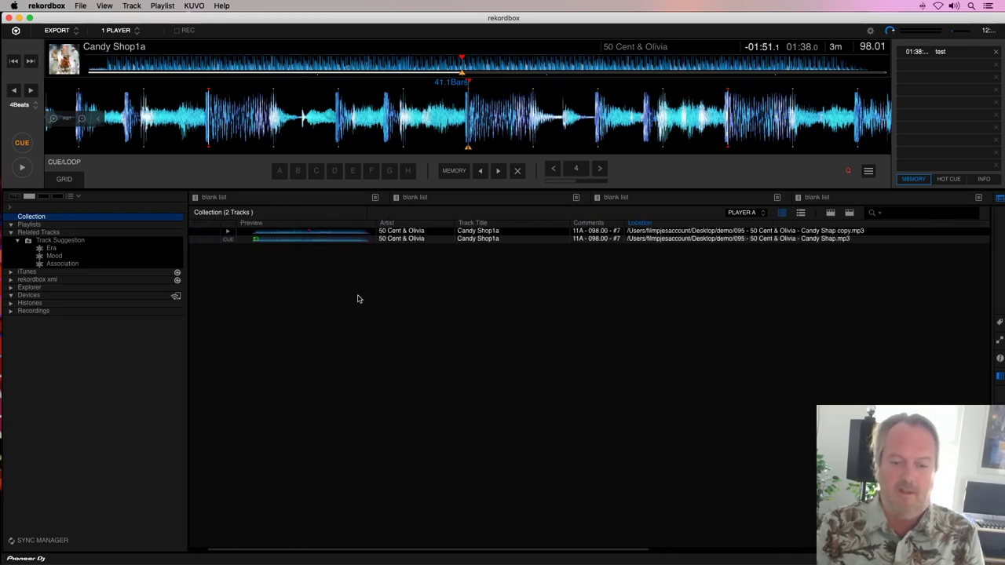
scroll(357, 299, left, 2)
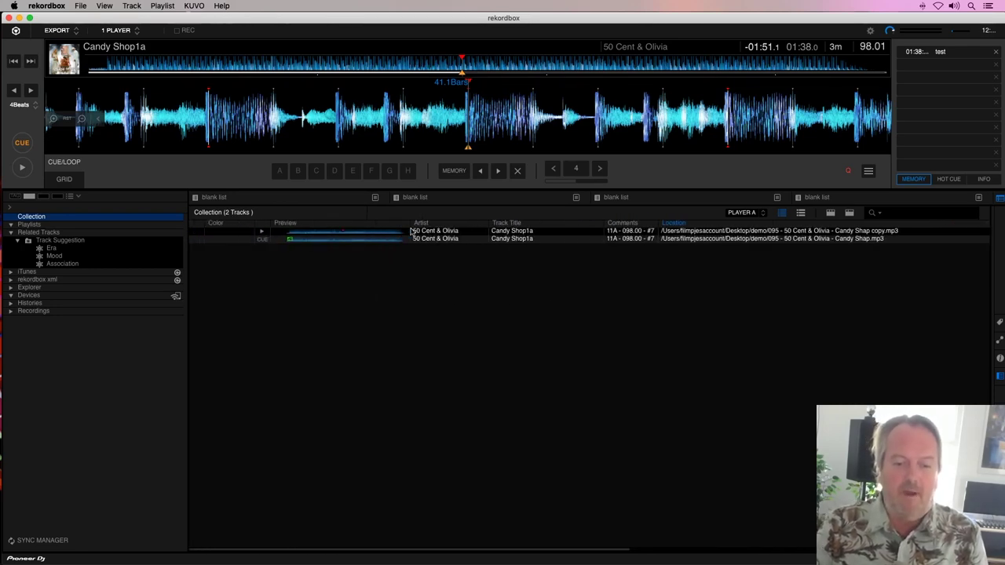
Reload the copy, load the original Candy Shap track, then hide rekordbox
drag(410, 230, 471, 121)
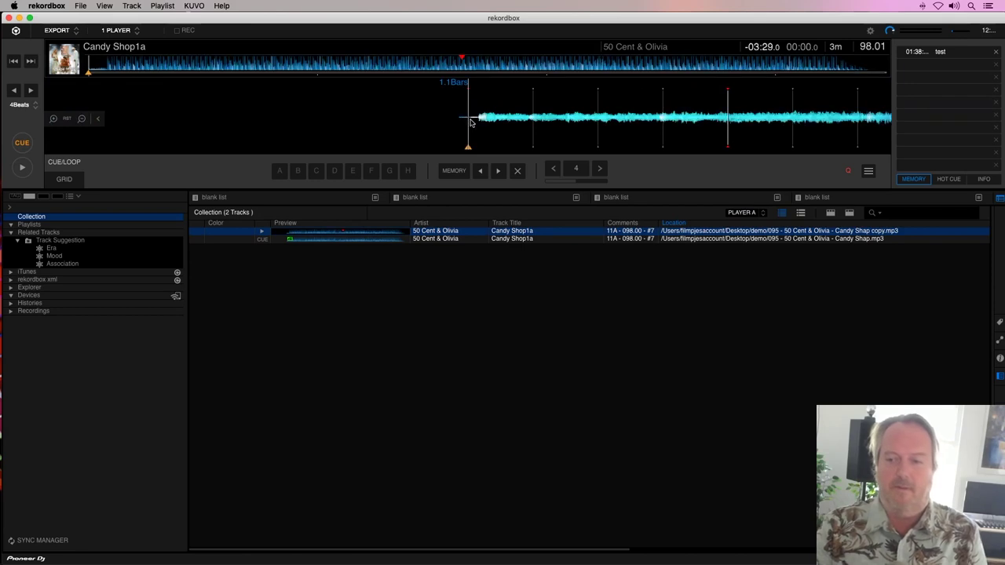
click(536, 243)
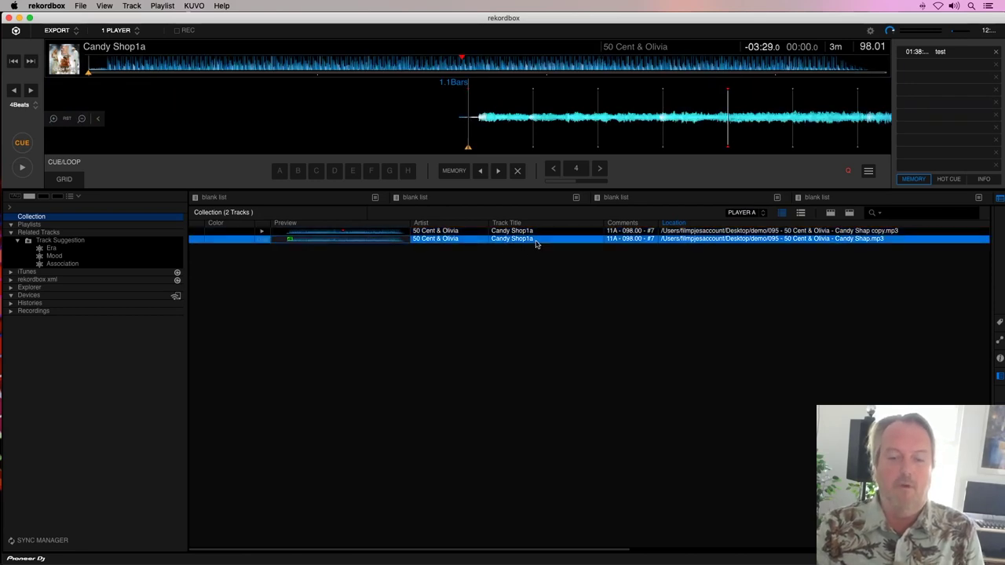
double_click(494, 240)
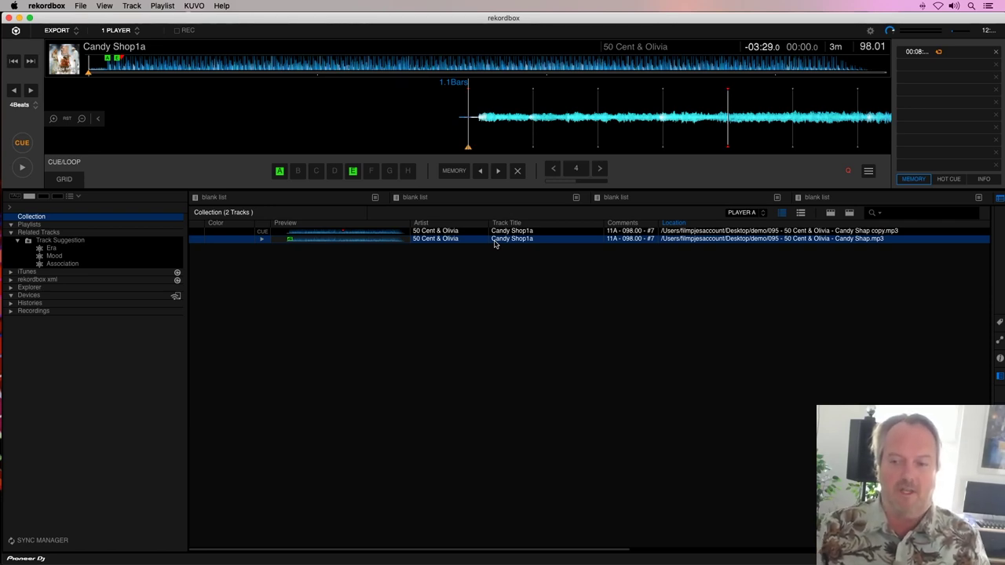
click(536, 315)
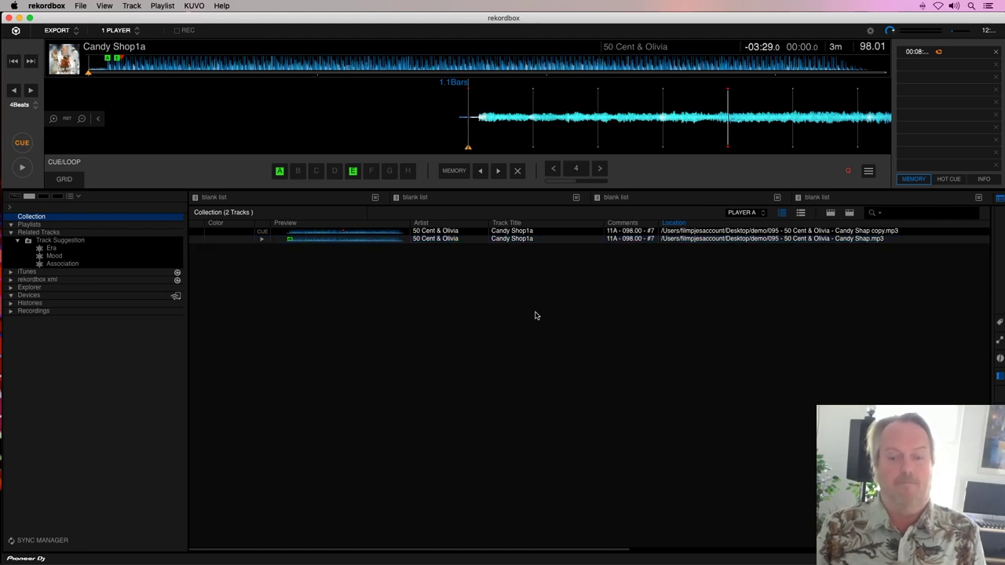
key(super+h)
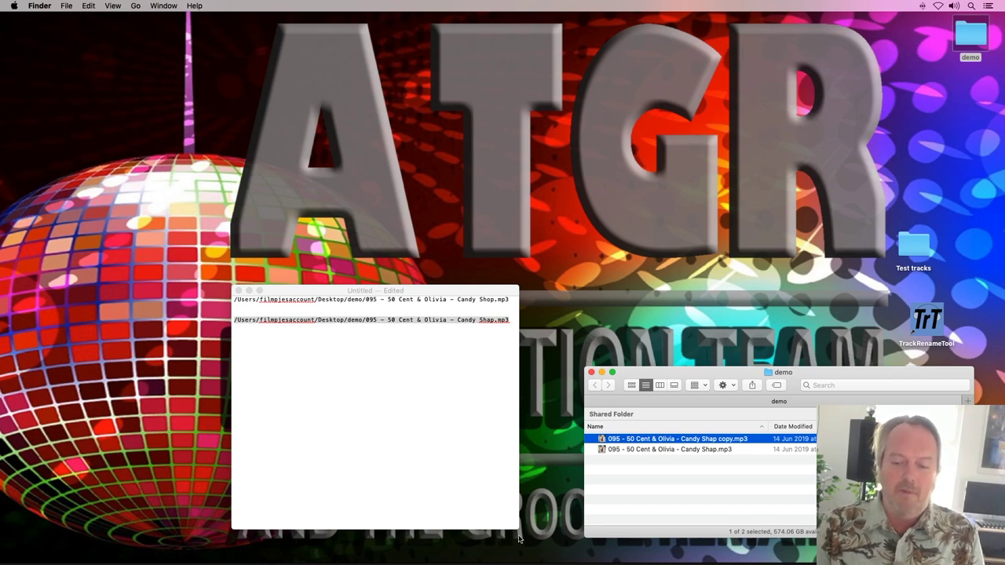
mouse_move(654, 543)
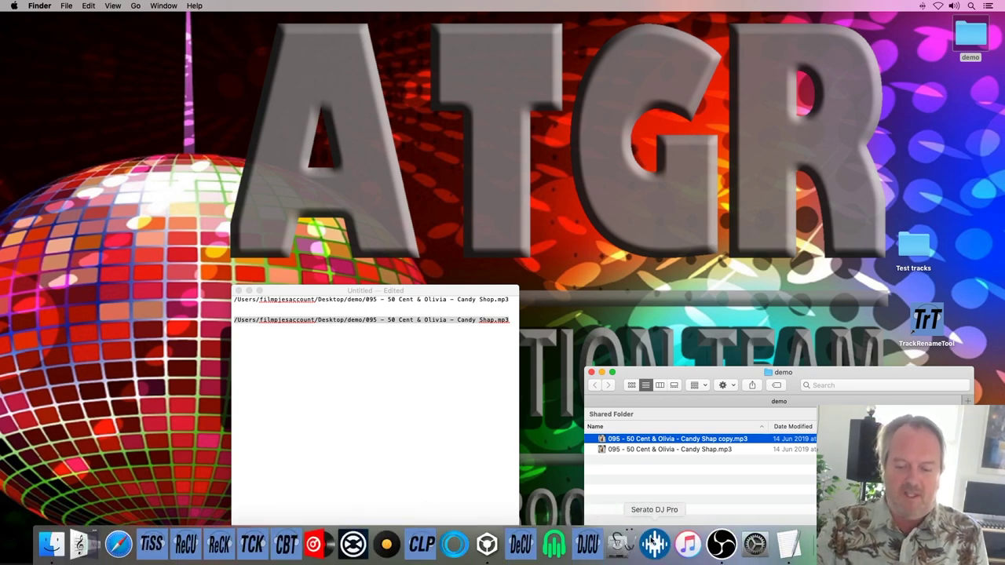
In iTunes Advanced preferences, enable keeping the media folder organised and copying added files
click(687, 544)
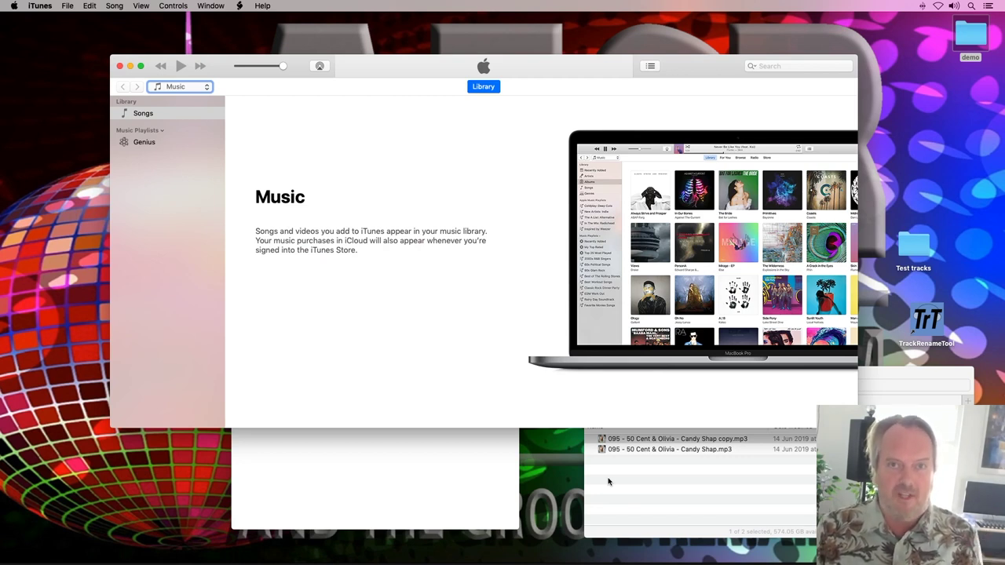
click(40, 6)
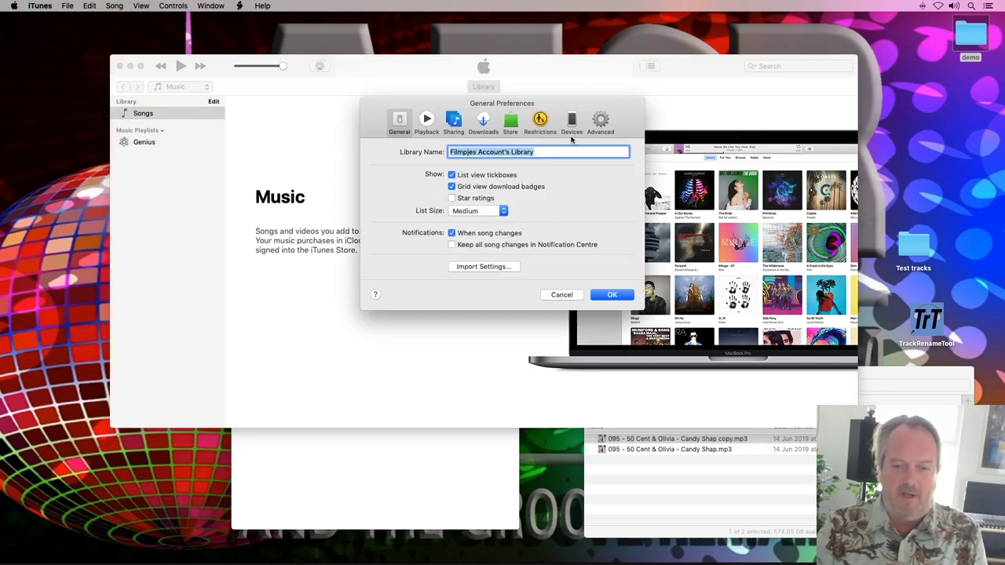
click(600, 119)
click(462, 193)
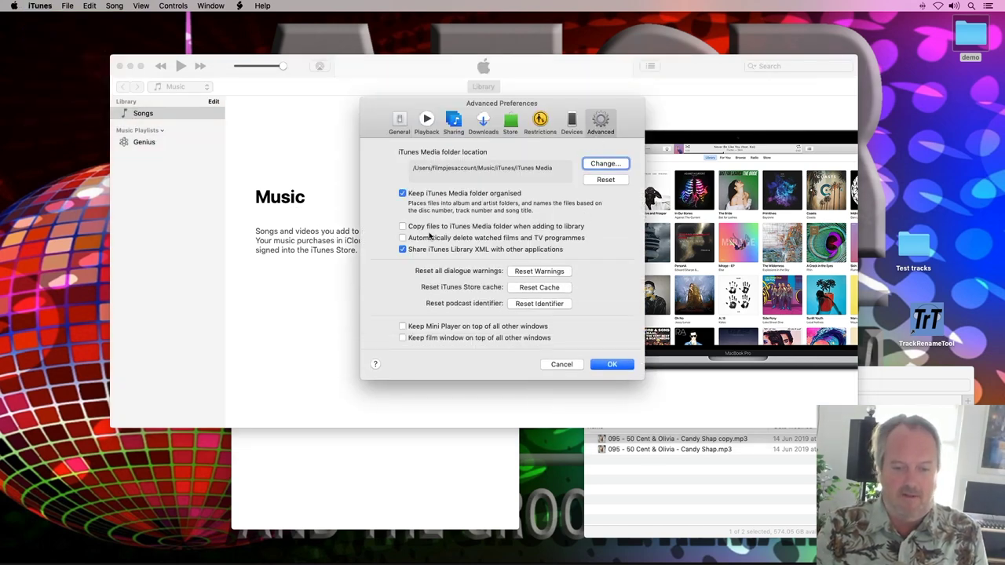
click(430, 227)
click(424, 249)
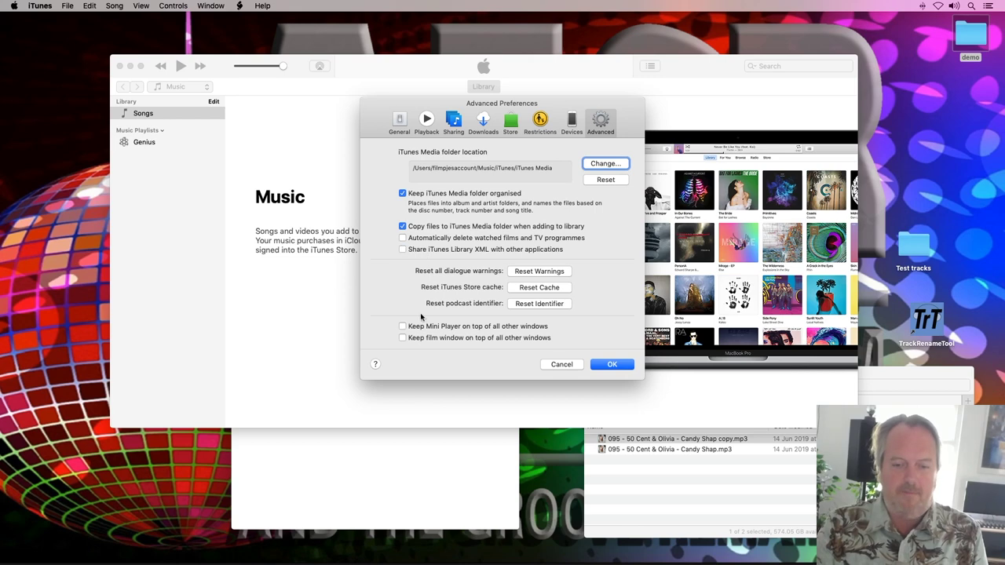
click(609, 366)
Turn on sharing the iTunes Library XML with other applications
click(40, 6)
click(54, 35)
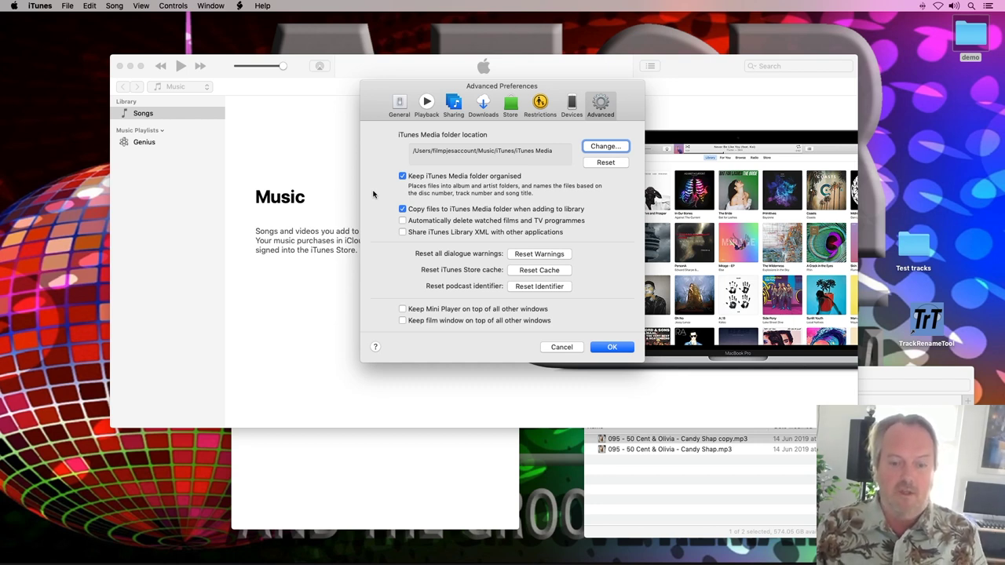
click(411, 233)
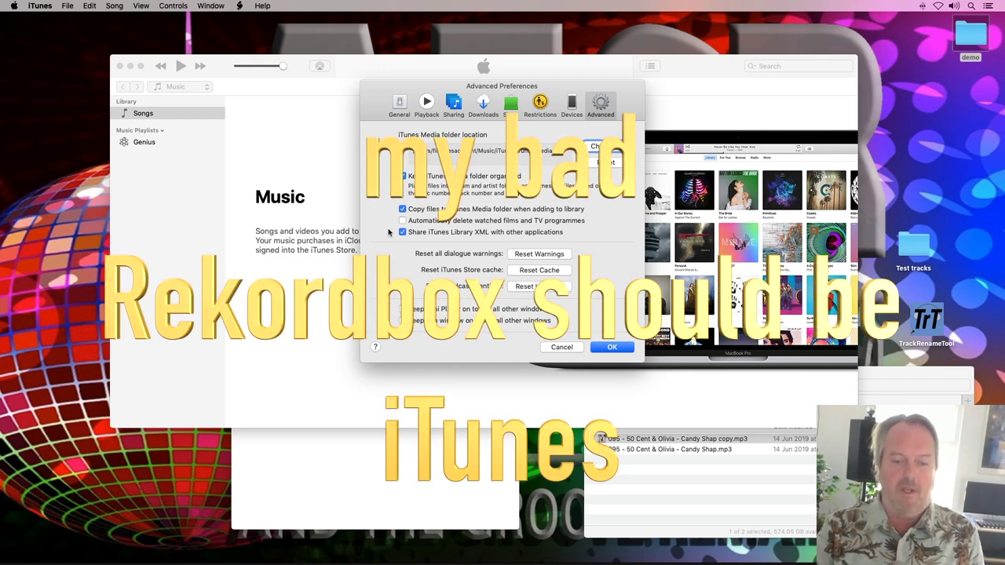
click(612, 346)
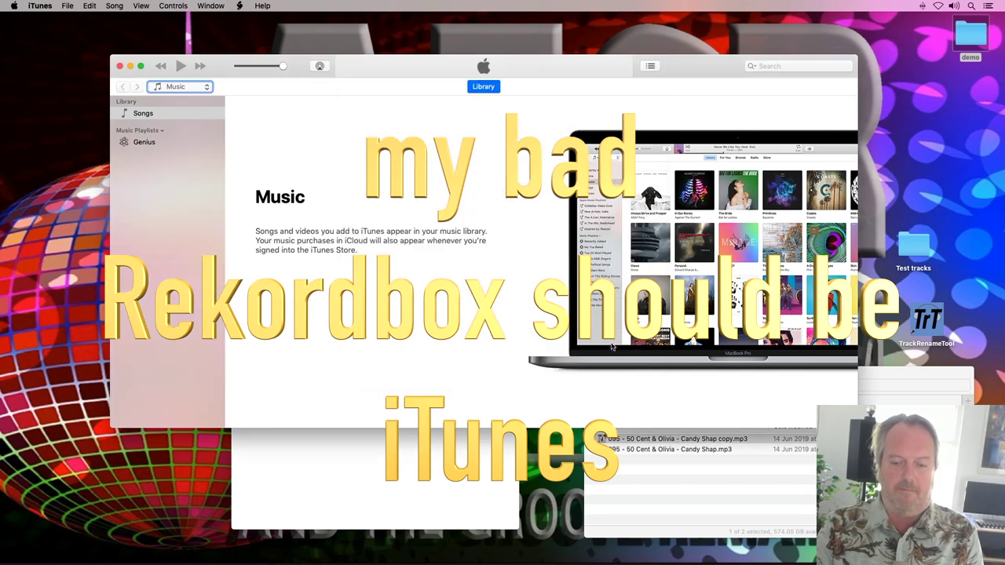
Tag the original Candy Shap mp3 green and add it to the iTunes library
click(706, 449)
right_click(706, 449)
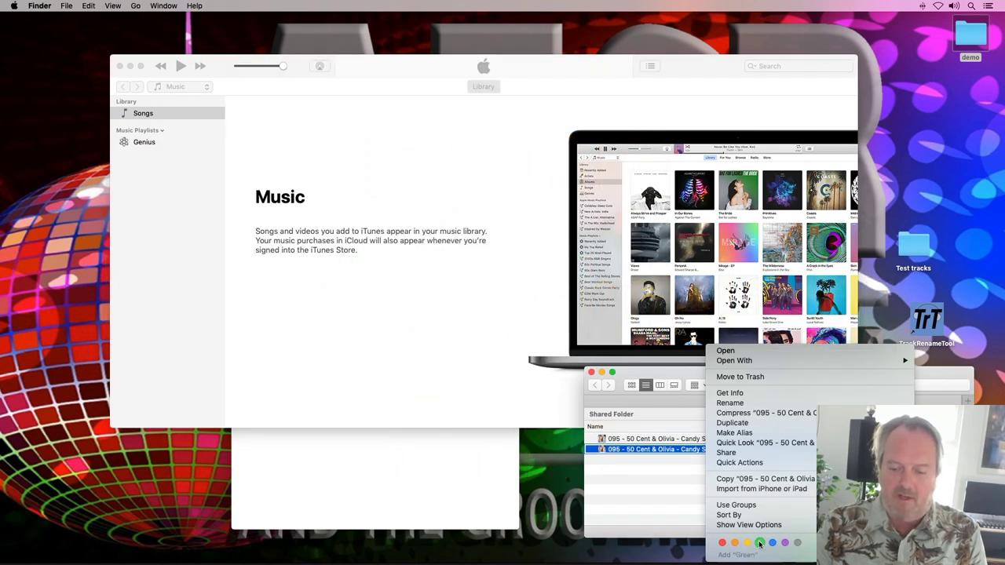
click(759, 542)
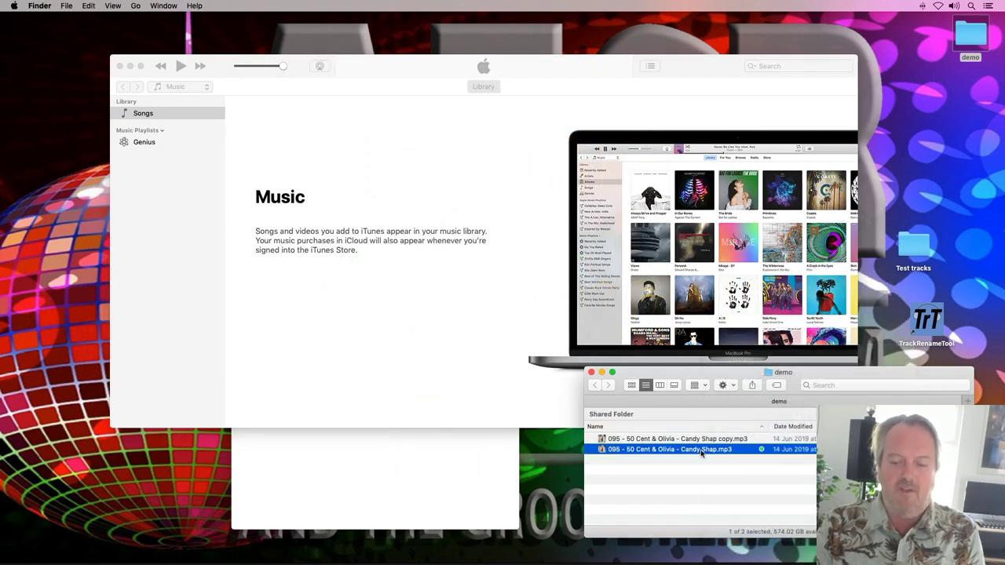
drag(703, 452, 386, 186)
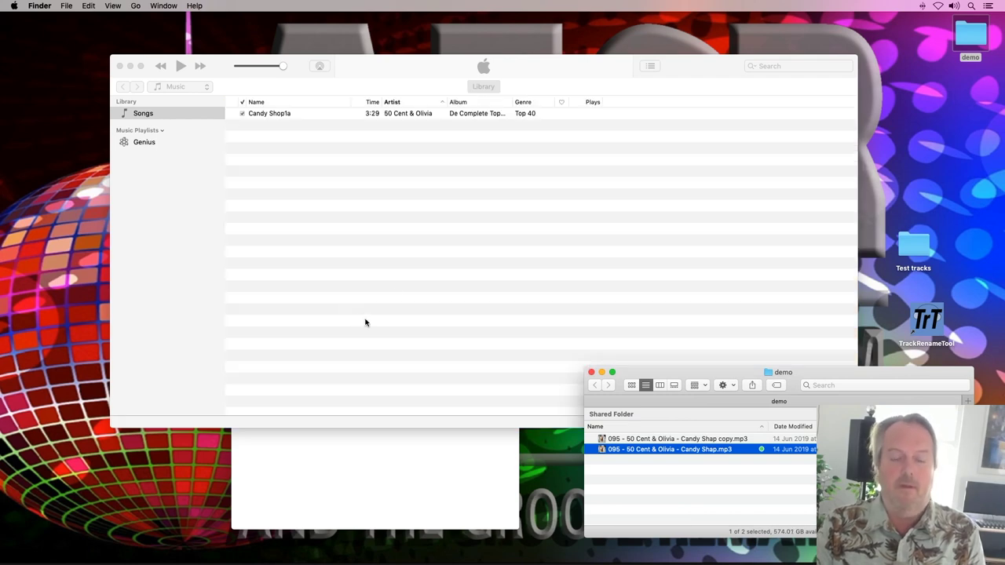
Reveal the Candy Shop1a track's file, 95 Candy Shop1a.mp3, in Finder
click(400, 115)
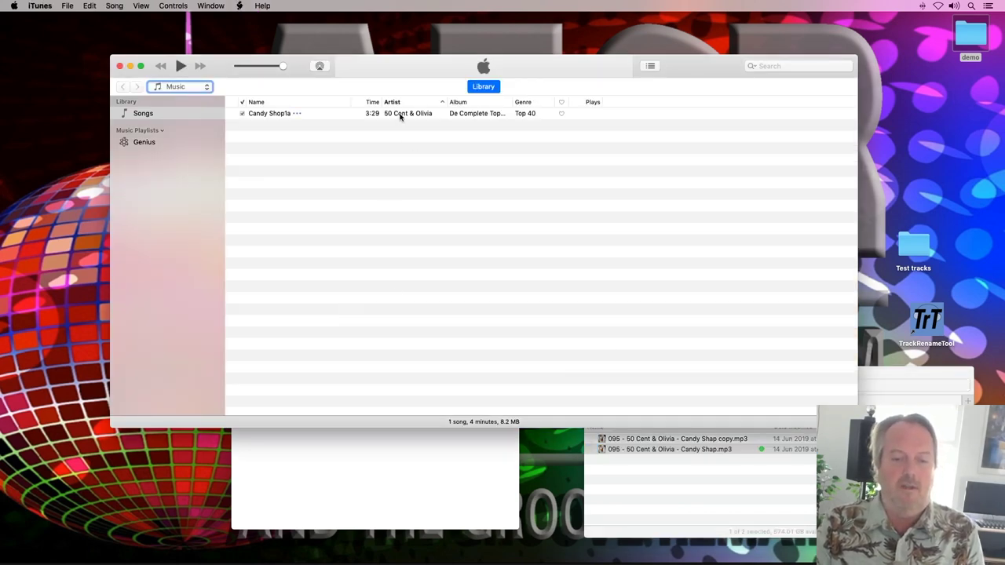
click(400, 115)
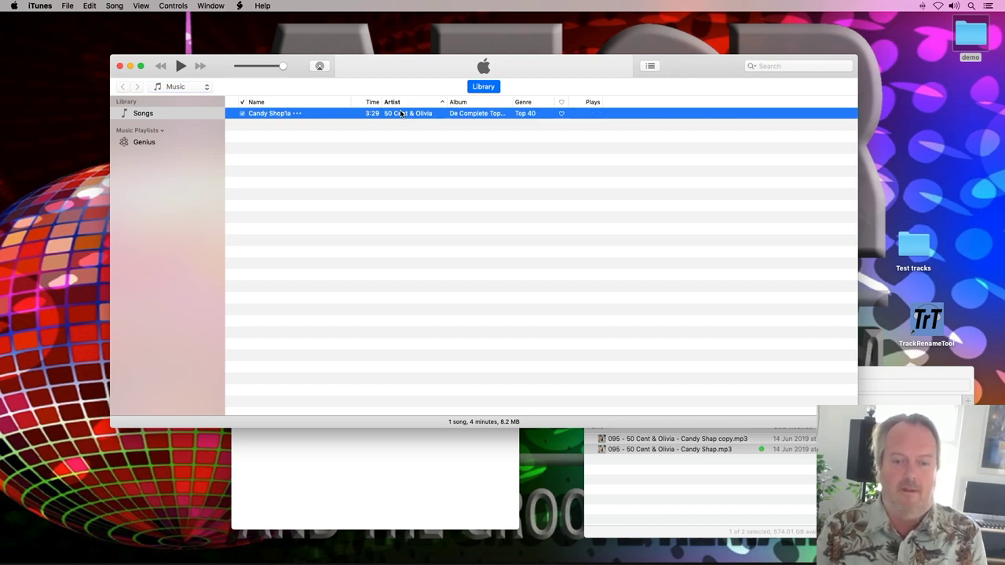
right_click(400, 115)
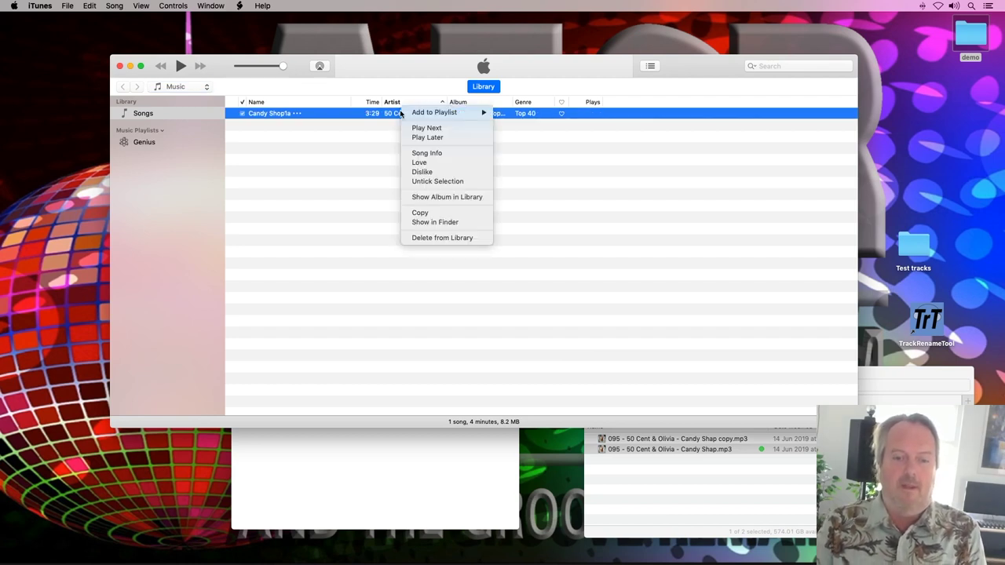
click(449, 222)
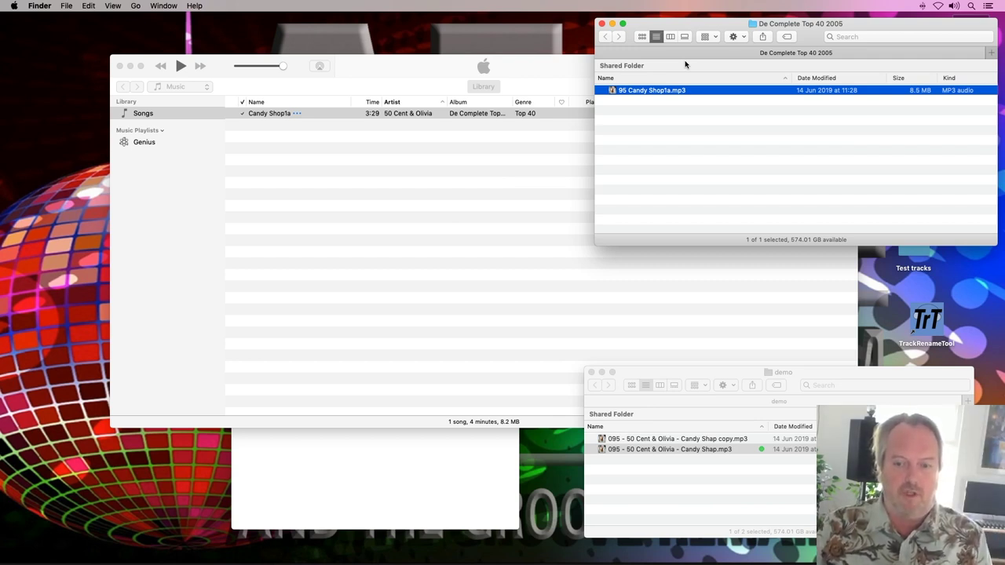
click(431, 397)
Clear the notes document and insert the 95 Candy Shop1a.mp3 file path
key(super+a)
key(BackSpace)
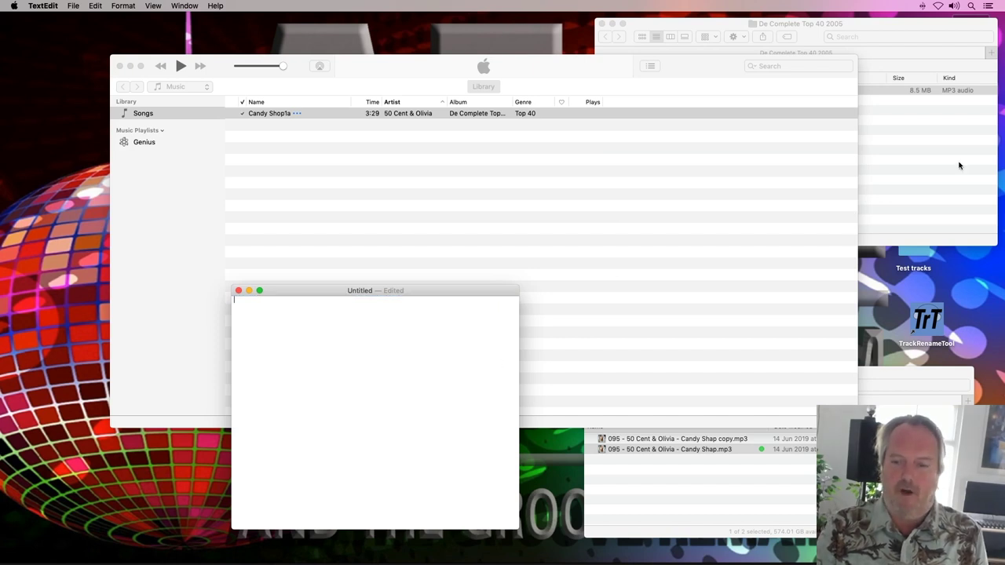
click(958, 165)
drag(645, 92, 354, 390)
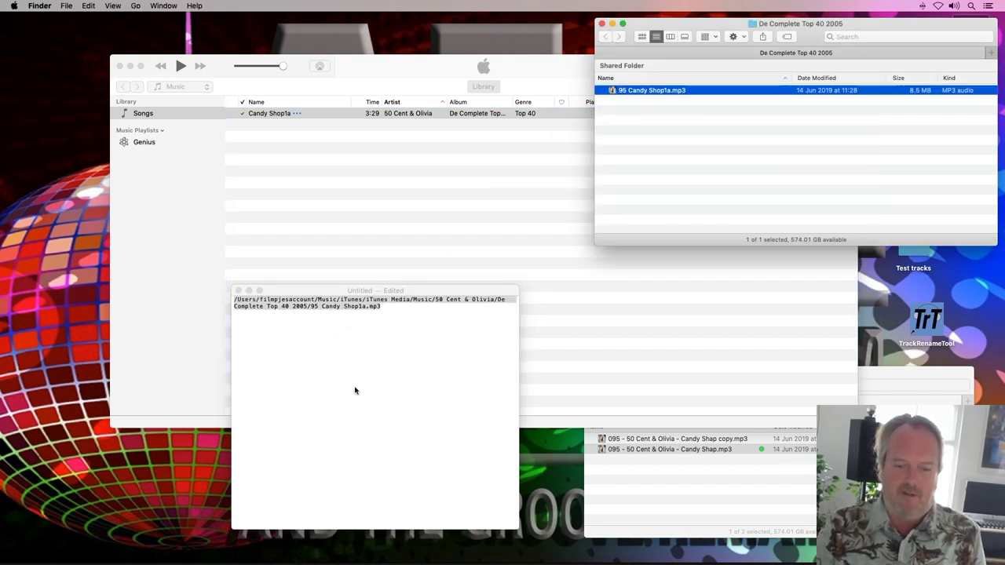
Enlarge and reposition the notes window so the path fits one line, then add a blank line
drag(518, 529, 705, 501)
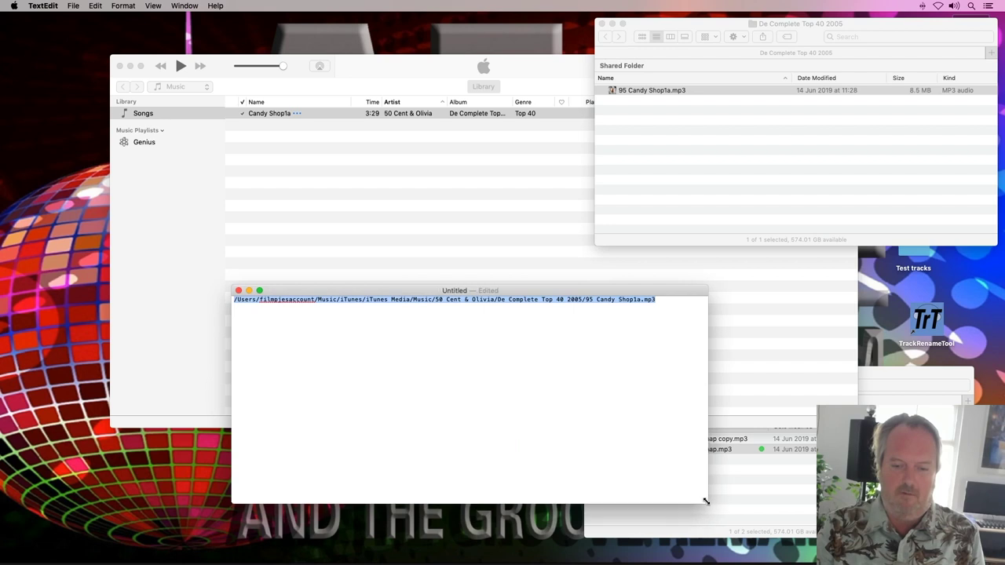
mouse_move(623, 290)
mouse_down()
mouse_move(558, 296)
mouse_move(449, 270)
mouse_up()
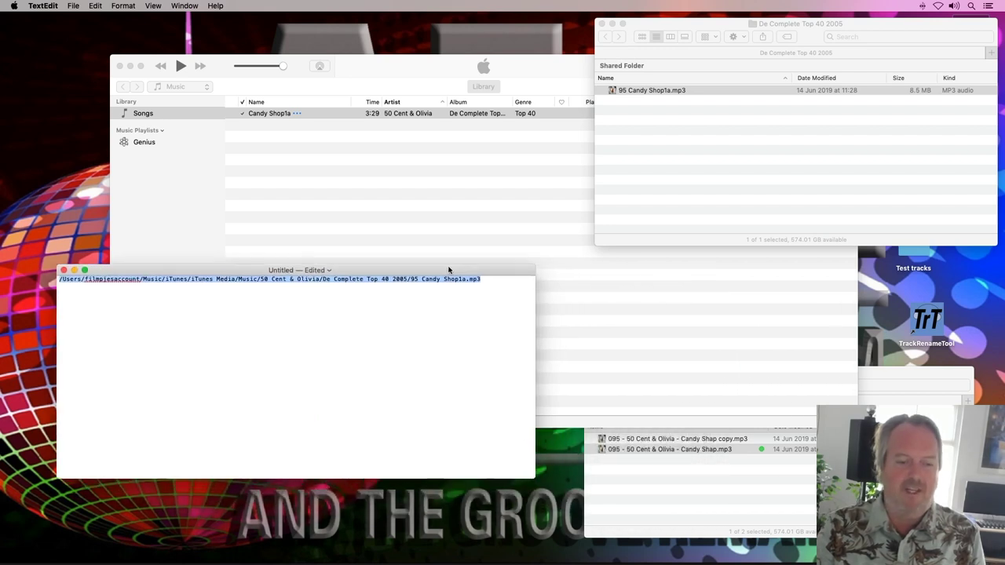
click(281, 376)
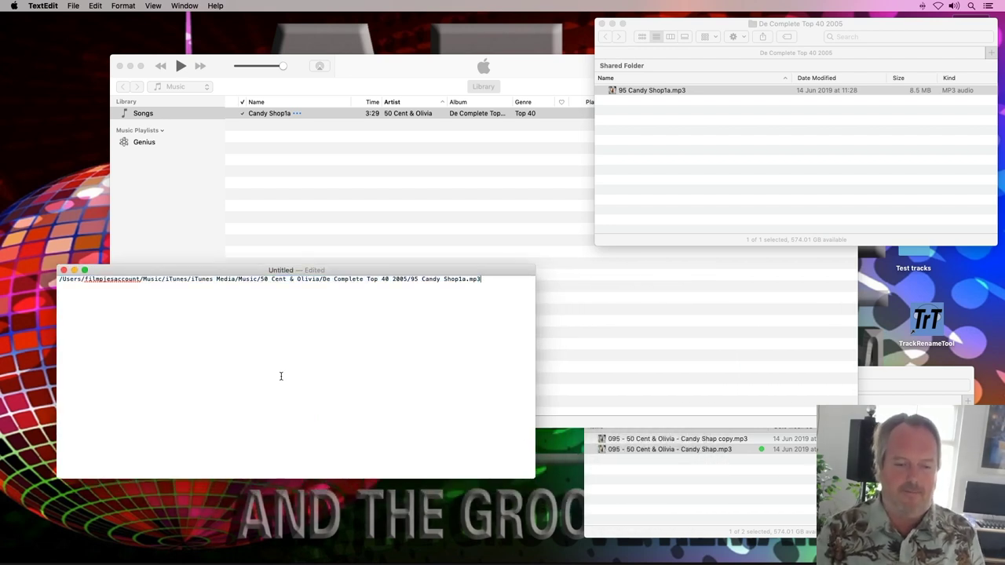
key(Return)
key(Return)
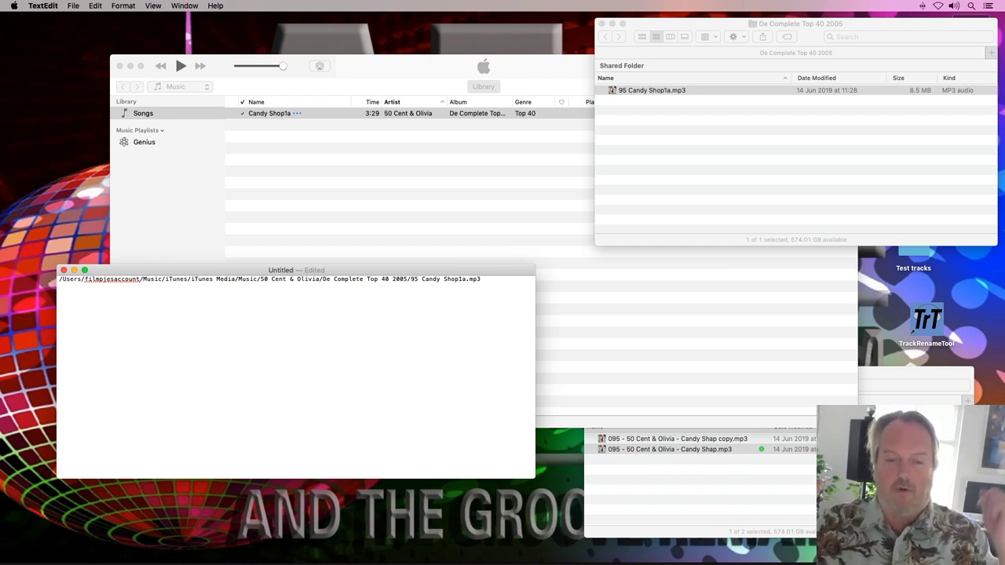
click(444, 216)
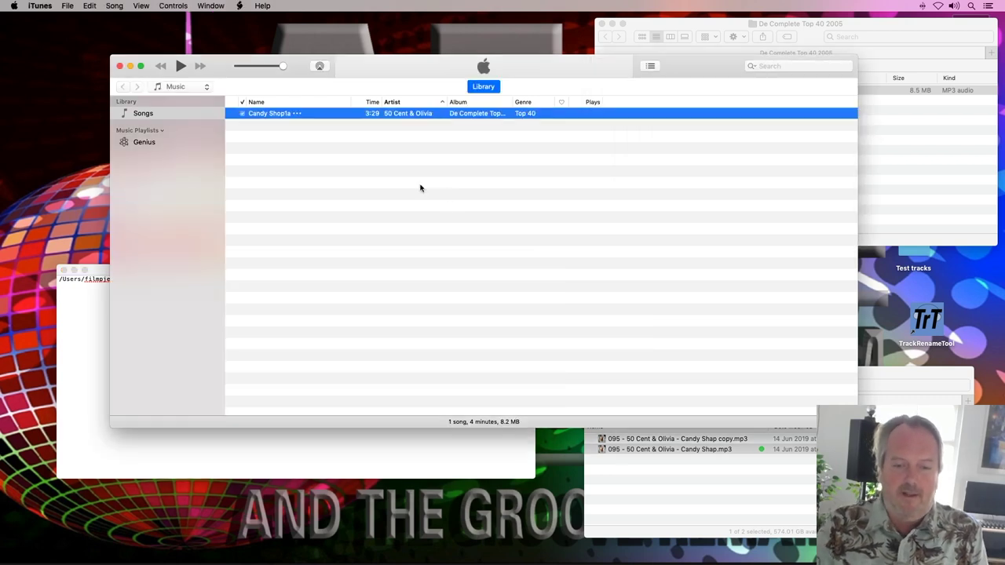
Rename the iTunes track from Candy Shop1a to Candy Shop
click(284, 114)
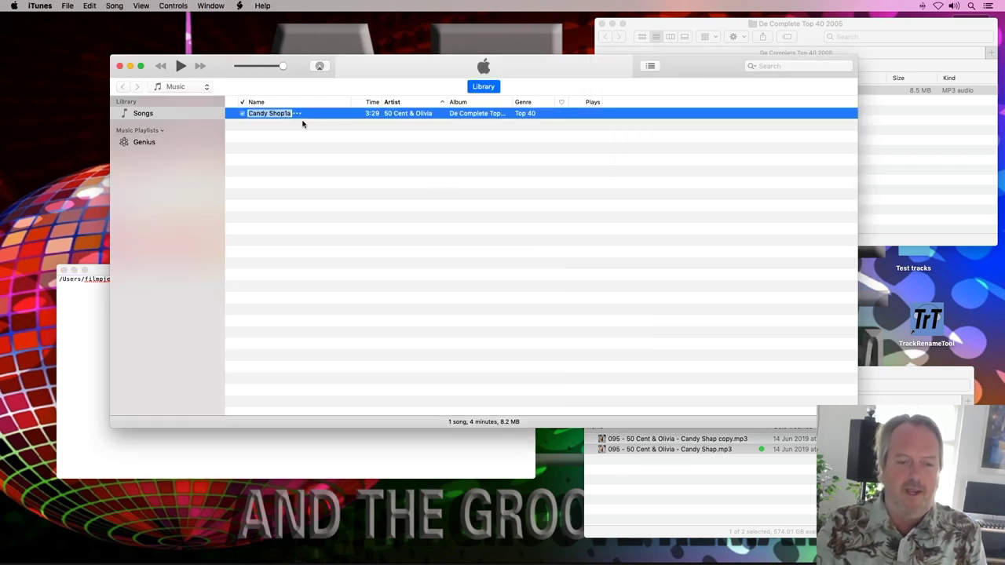
click(292, 114)
key(Return)
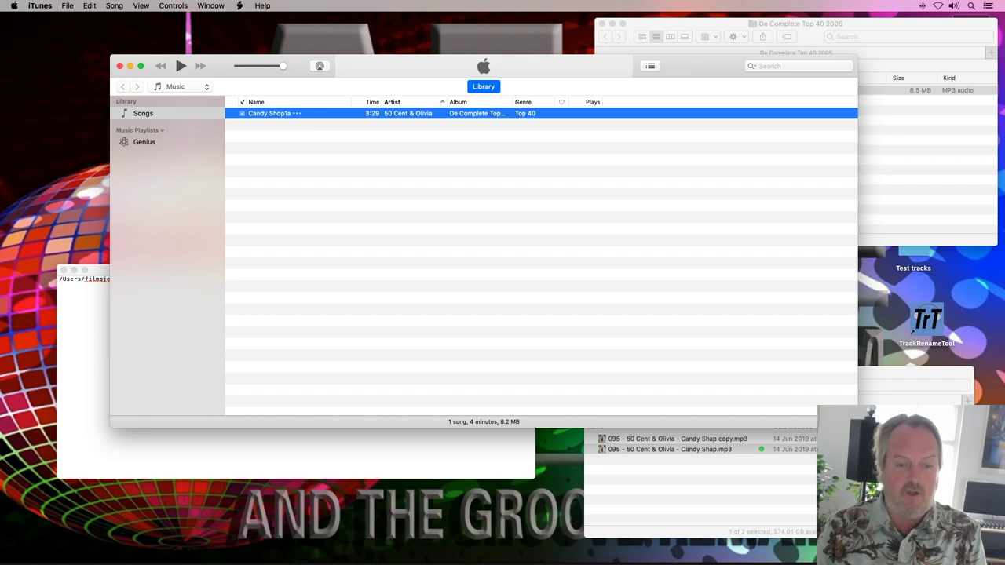
key(Return)
click(321, 163)
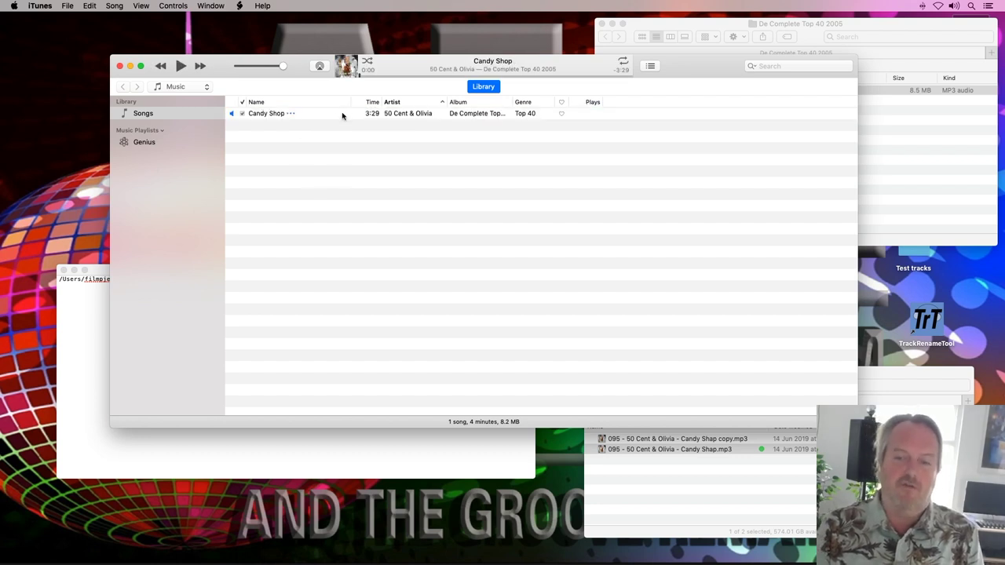
click(337, 114)
Reveal the renamed 95 Candy Shop.mp3 and add its new path to the notes
right_click(328, 115)
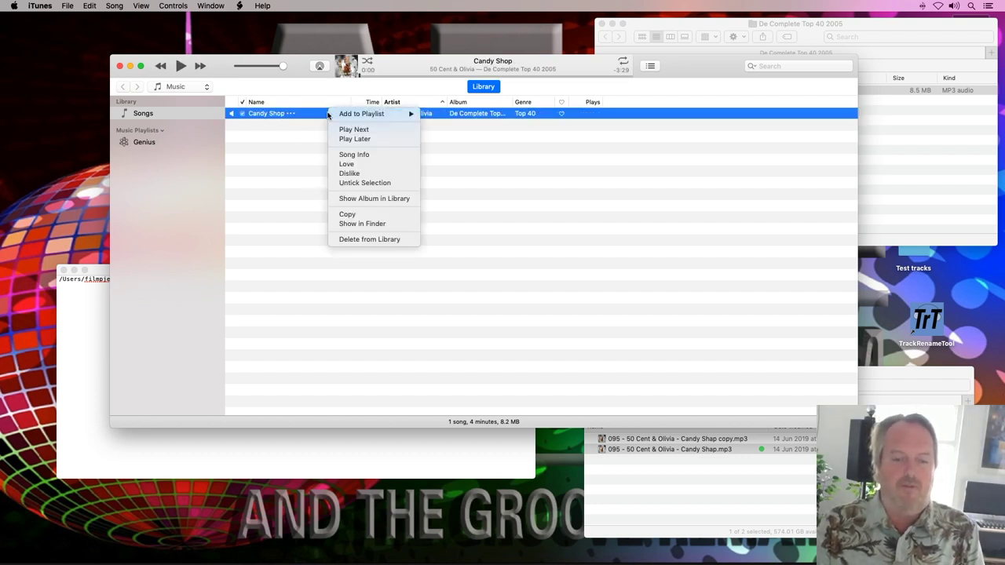
click(382, 223)
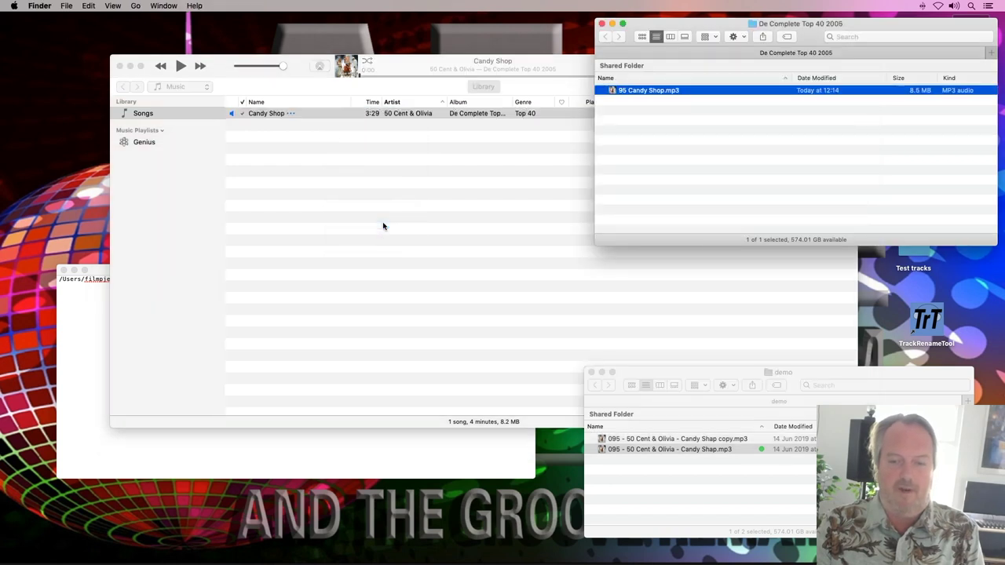
click(416, 470)
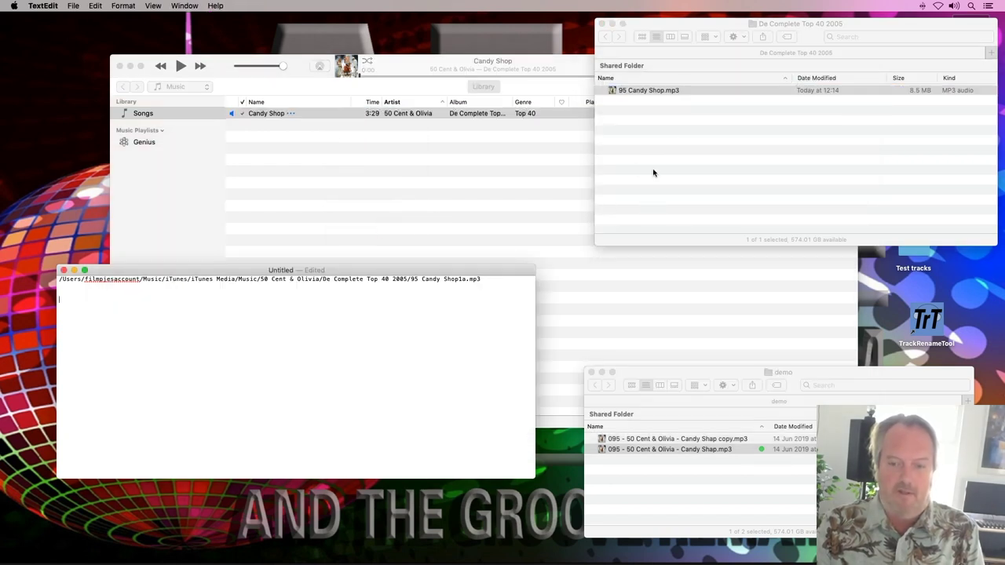
drag(665, 93, 338, 398)
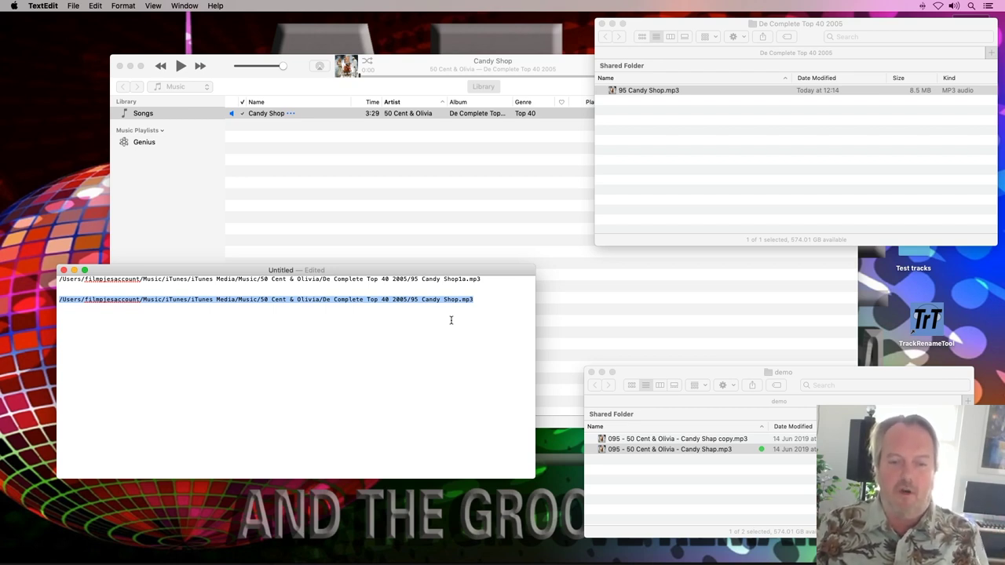
click(455, 183)
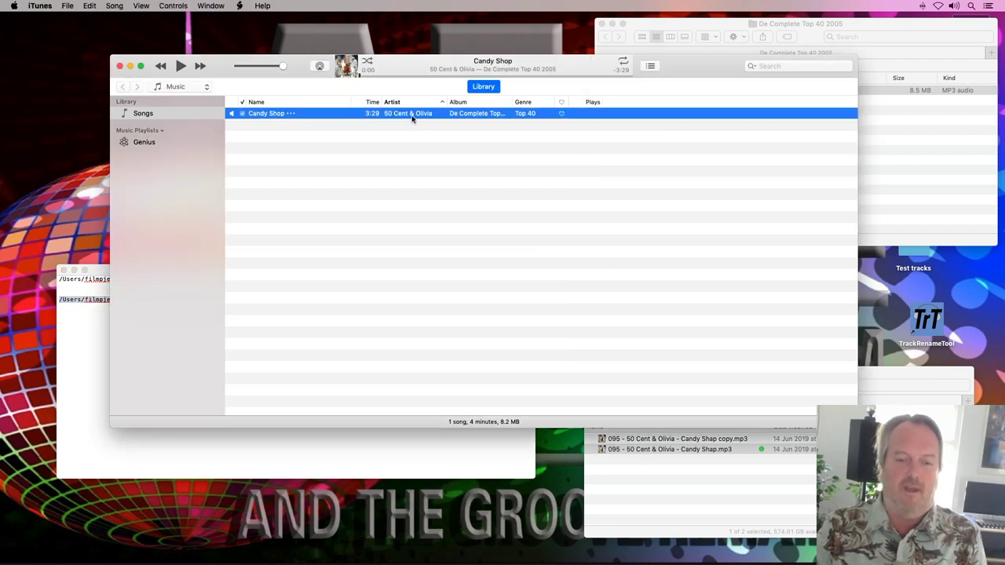
Change the artist to '50 Cent and Olivia' and check the music folder for its new folder
click(412, 114)
double_click(411, 114)
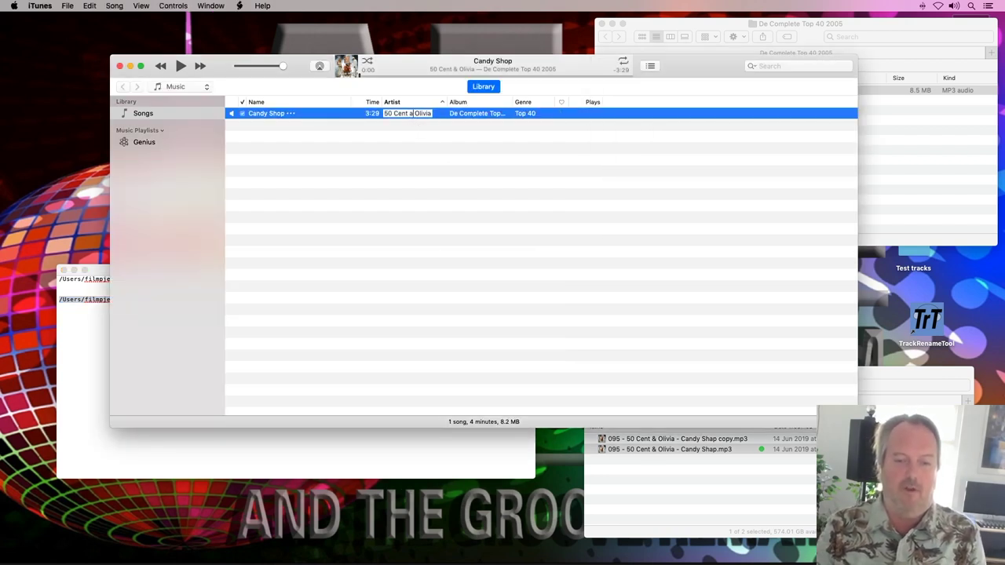
text(and)
key(Return)
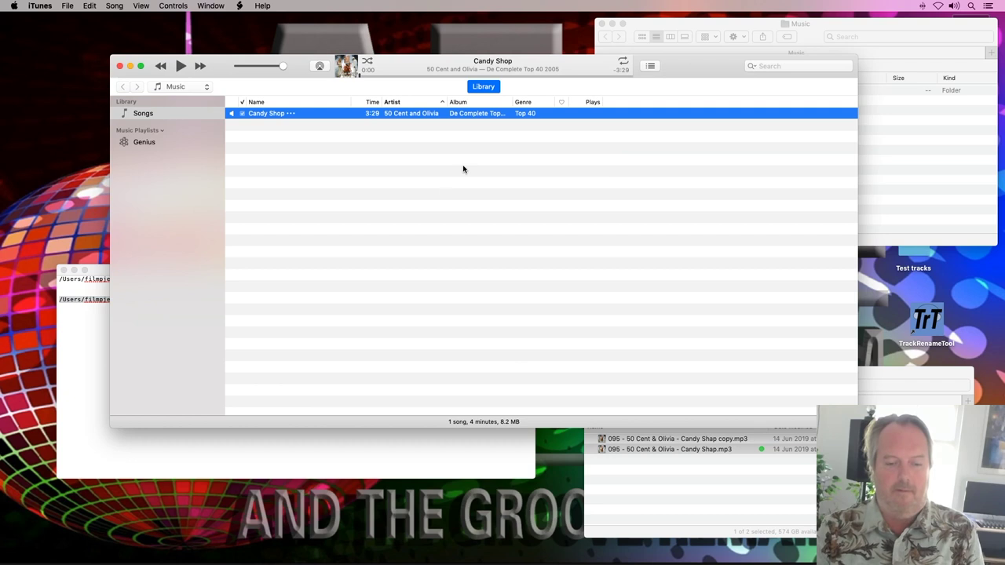
click(335, 465)
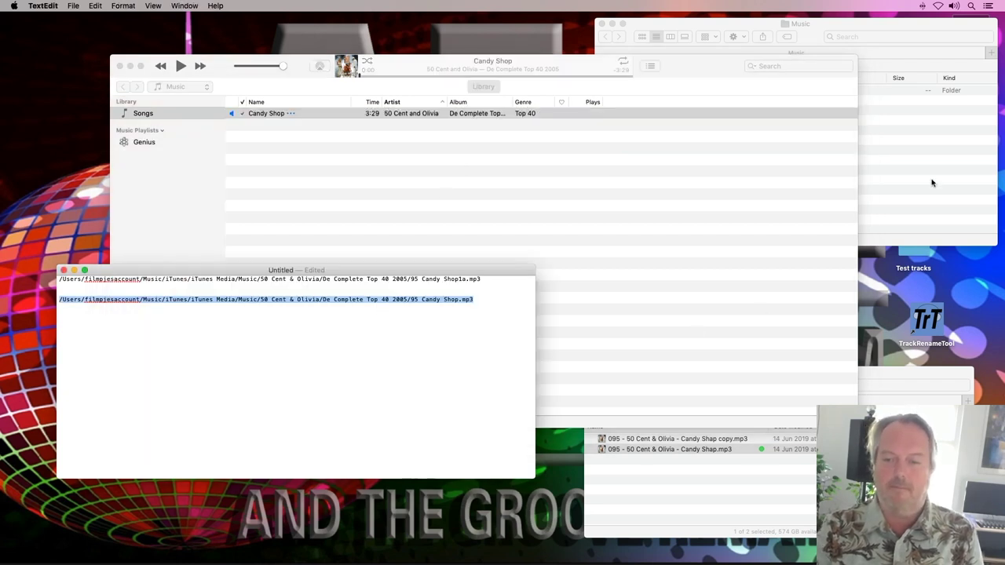
click(909, 152)
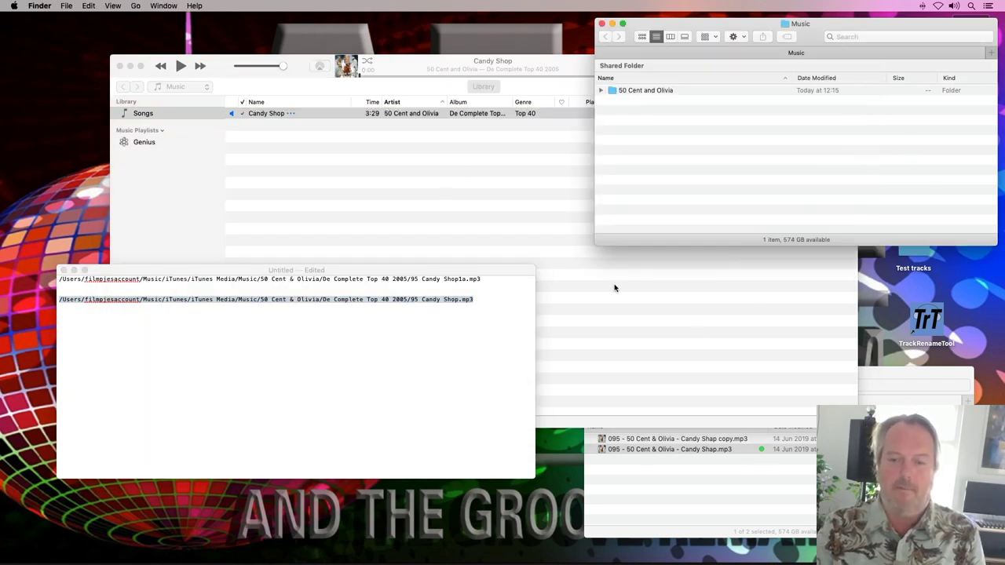
click(365, 173)
Reveal the file's new location and add its path as the notes' third line
right_click(360, 115)
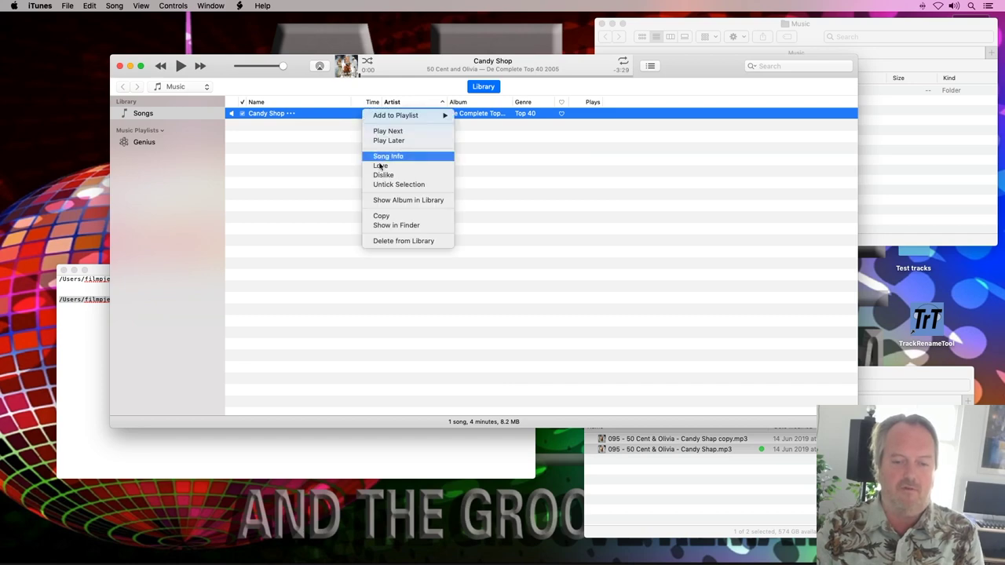
click(396, 225)
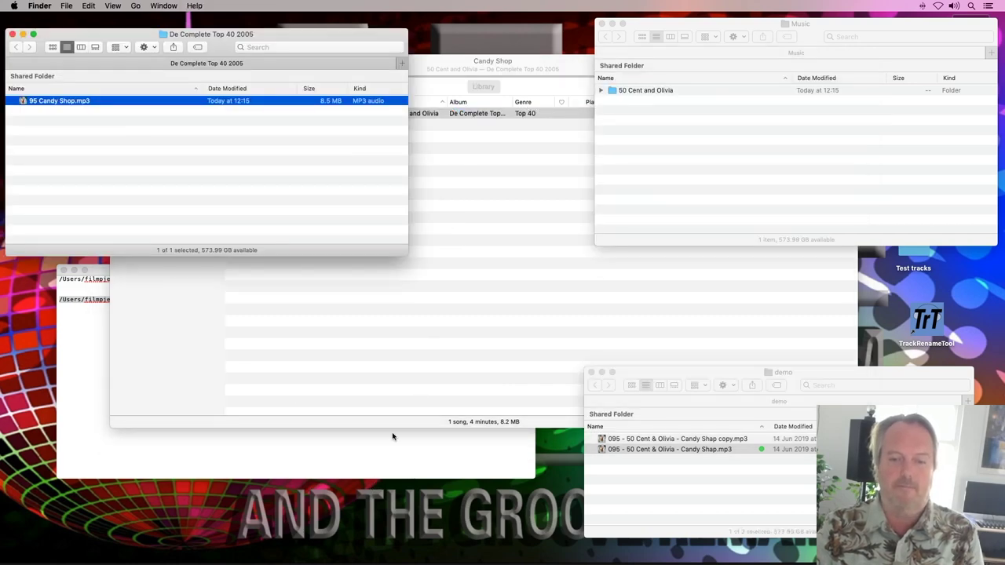
click(288, 451)
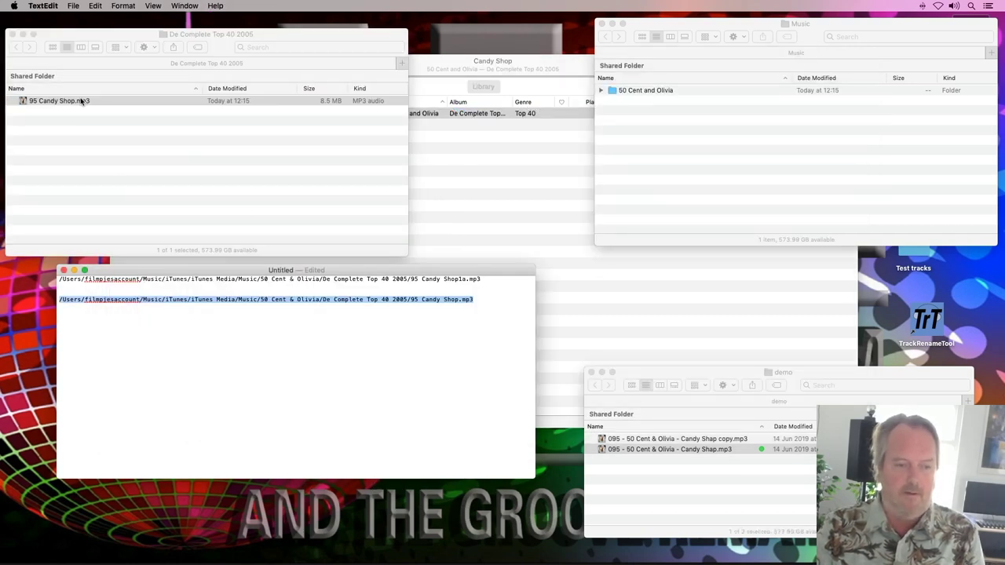
click(314, 344)
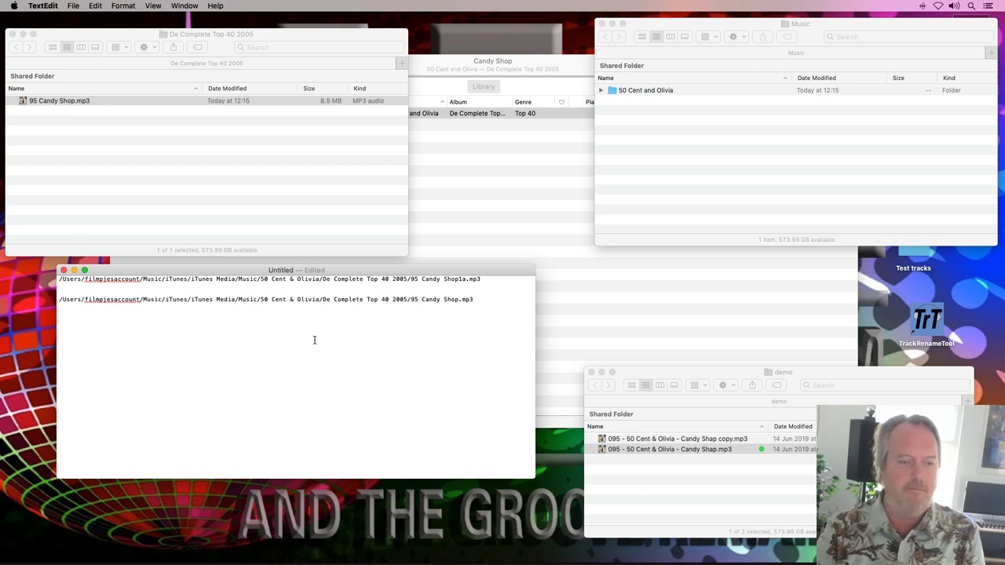
drag(85, 102, 130, 343)
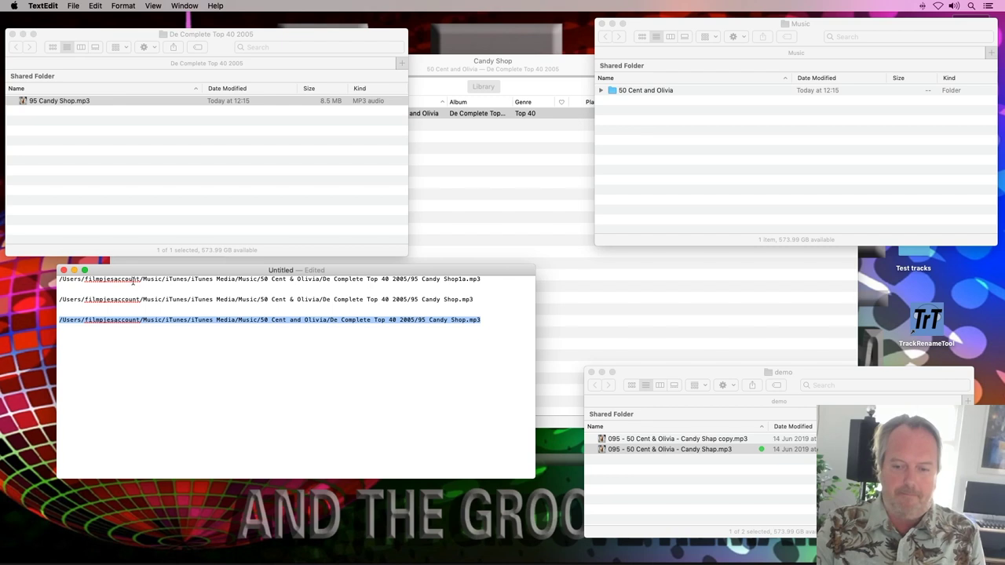
Widen the Name column in iTunes
click(464, 214)
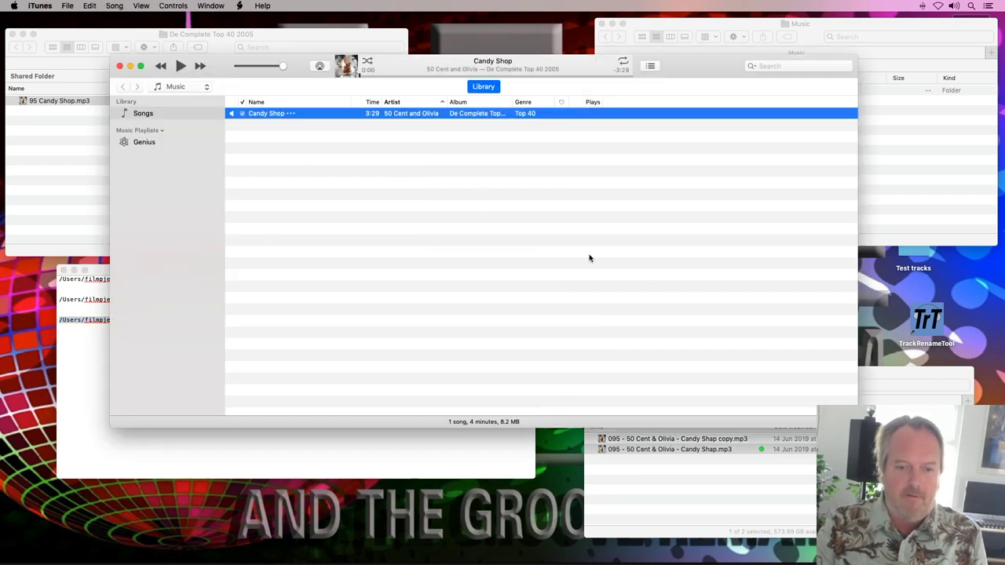
drag(359, 102, 409, 102)
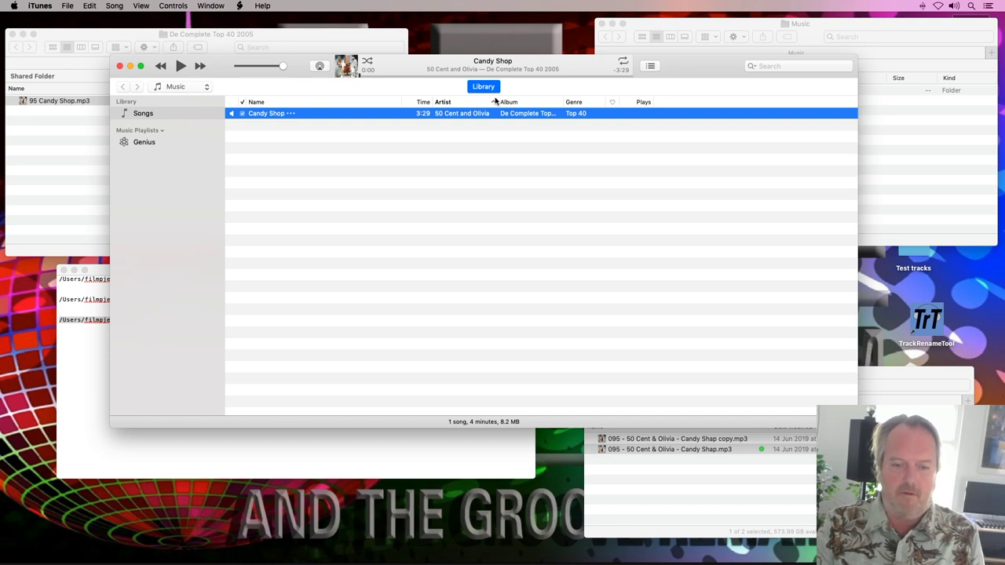
click(470, 167)
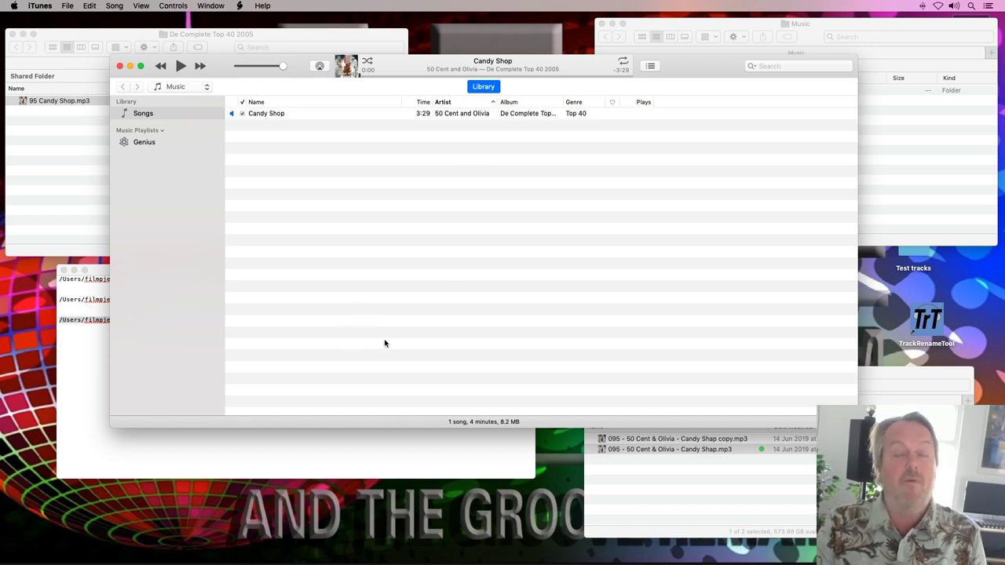
Load Candy Shop from rekordbox's iTunes All Tracks onto the deck and analyse it at 98.01 BPM
click(453, 543)
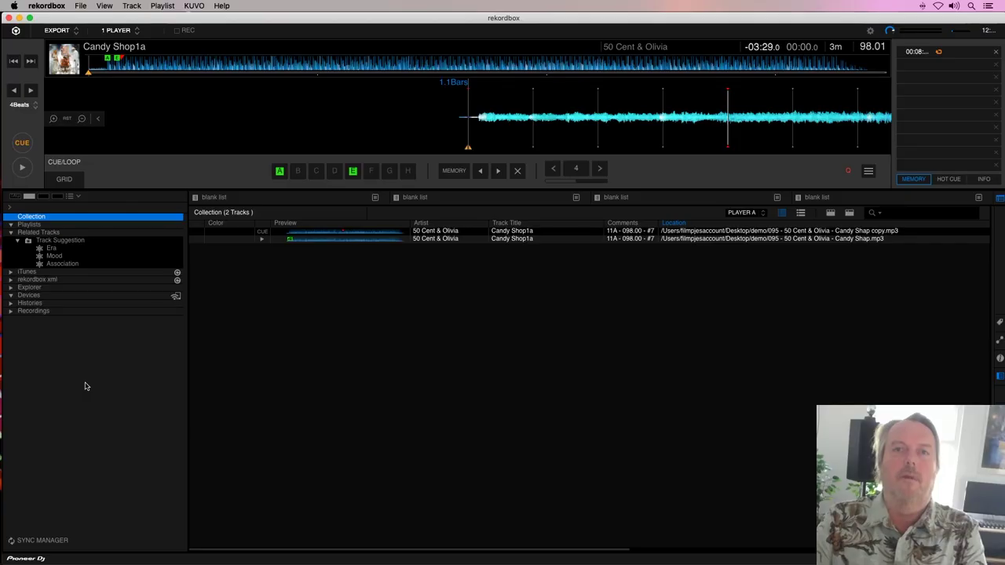
click(11, 272)
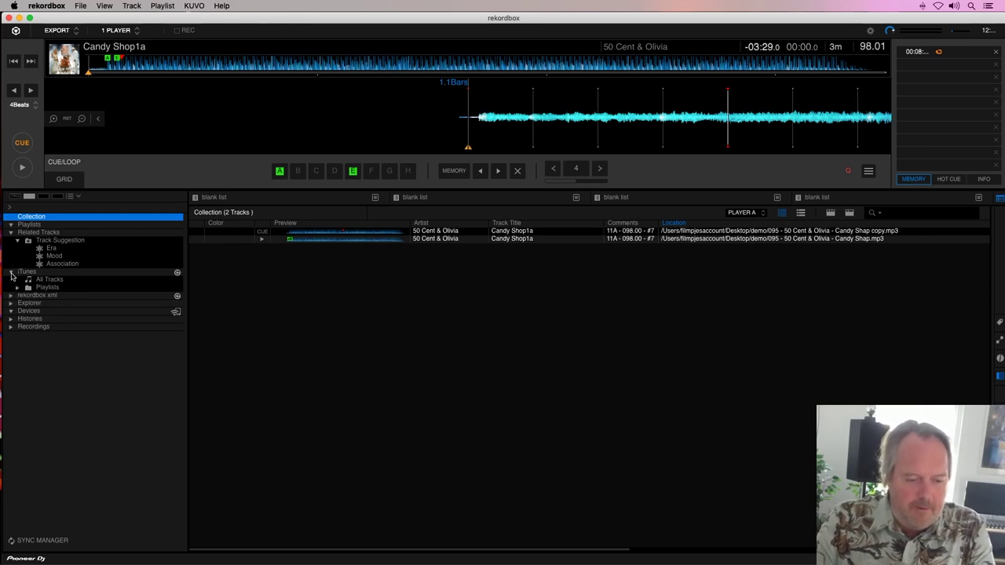
click(50, 280)
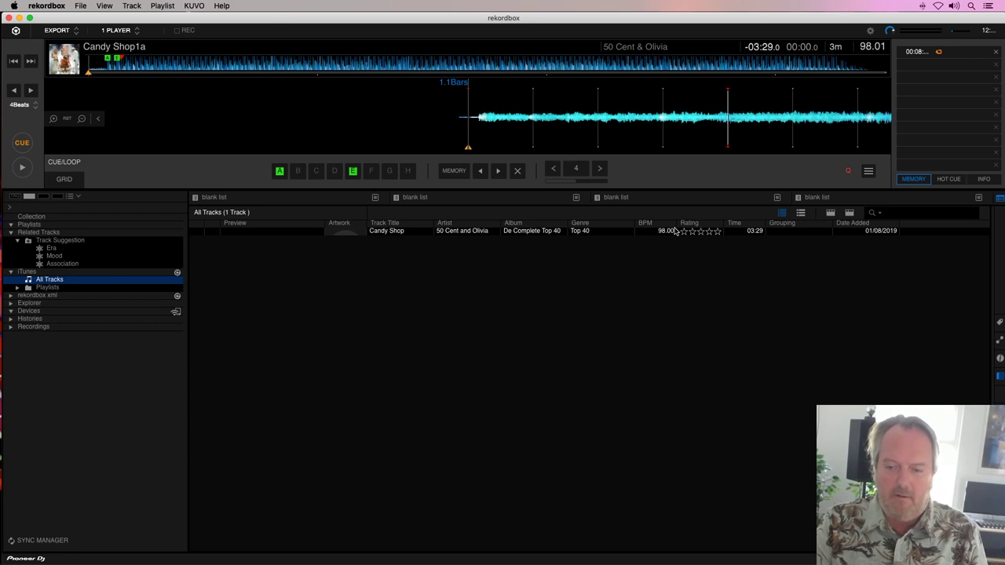
click(499, 231)
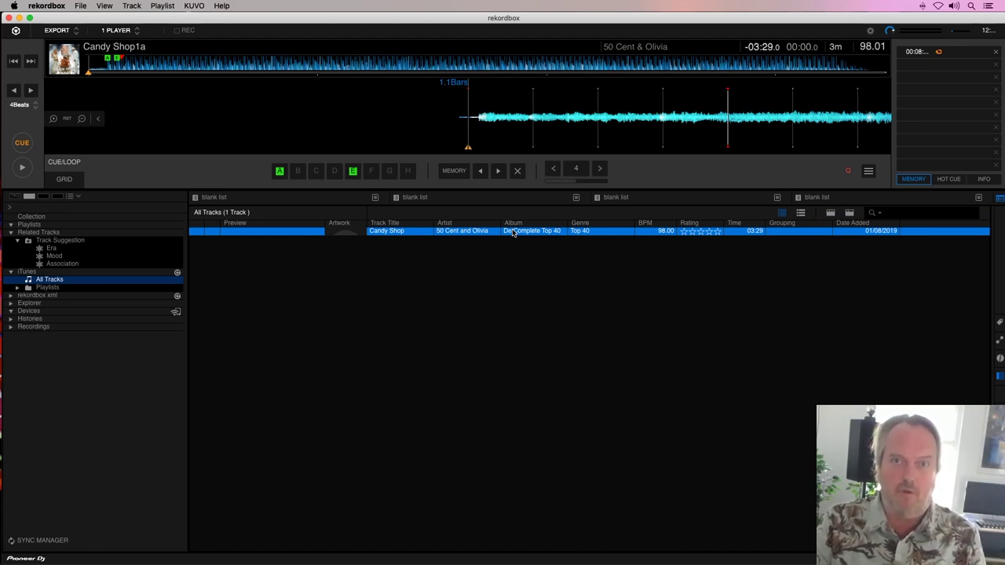
double_click(514, 232)
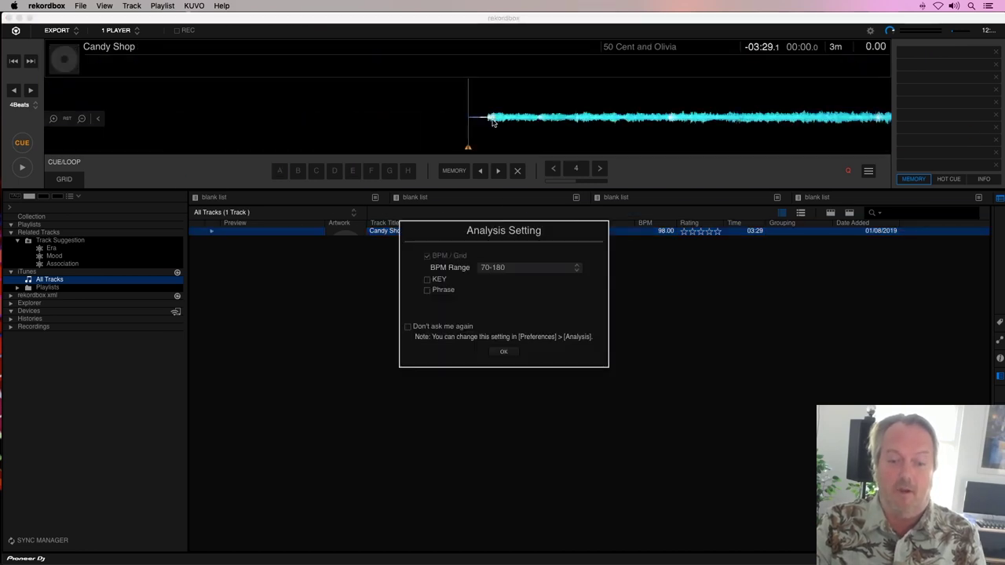
click(505, 351)
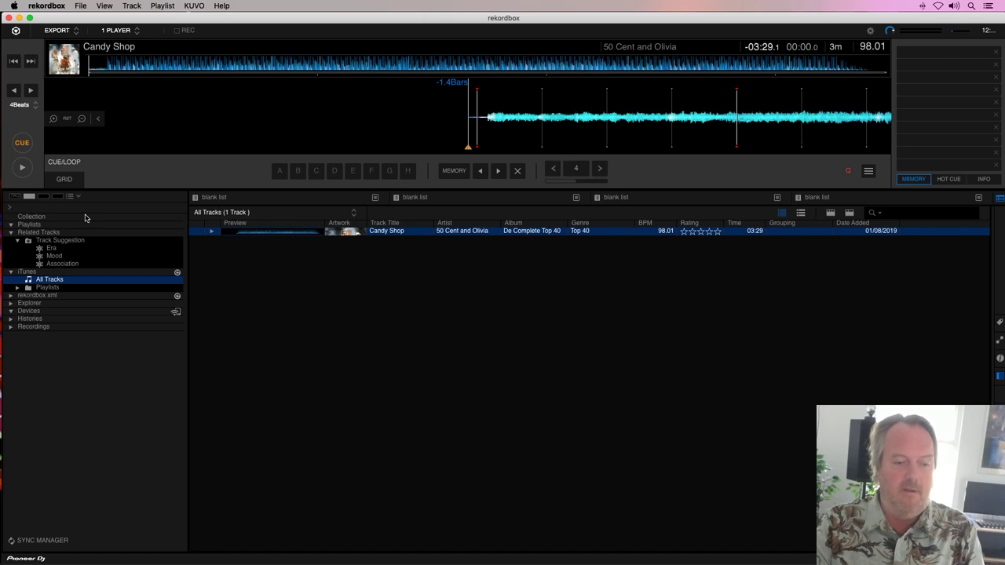
Set hot cues D and F on the iTunes Candy Shop track, then reload Candy Shop1a
click(35, 217)
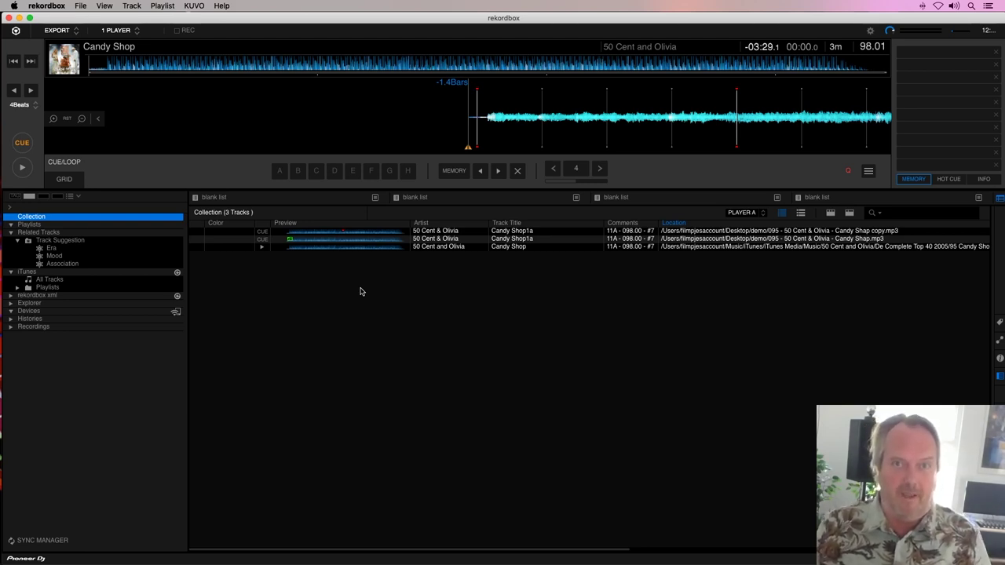
drag(769, 249, 631, 116)
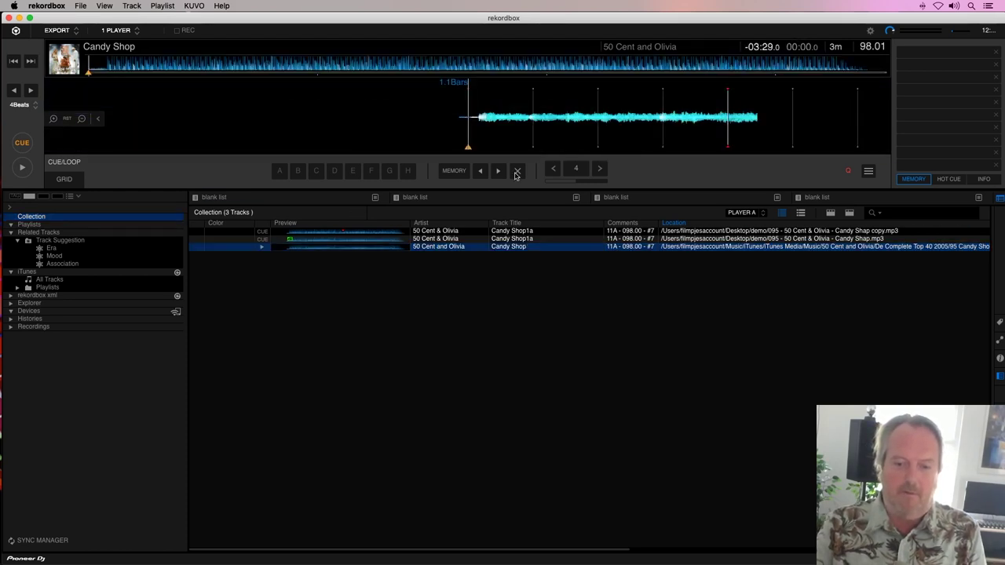
key(space)
click(333, 171)
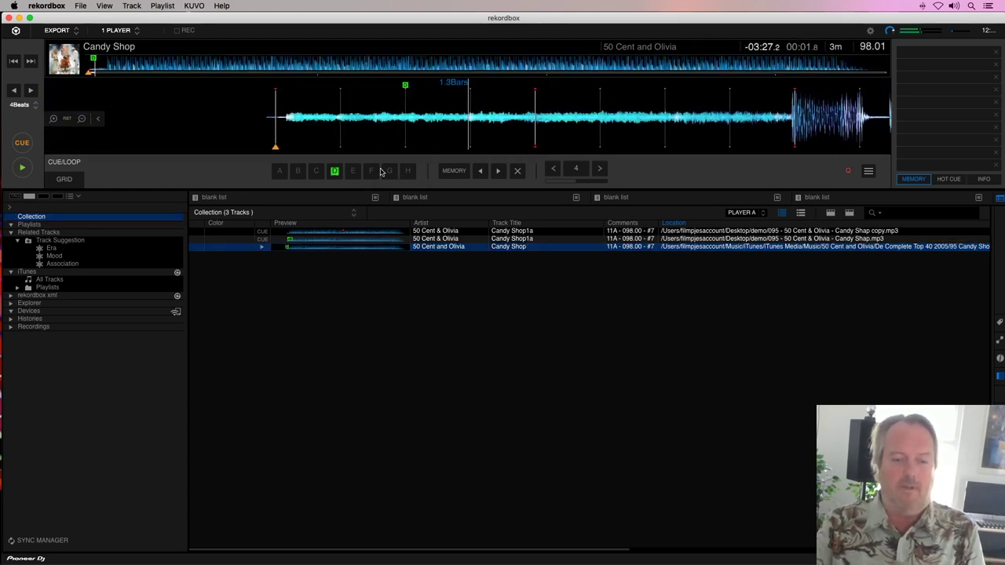
click(374, 172)
key(space)
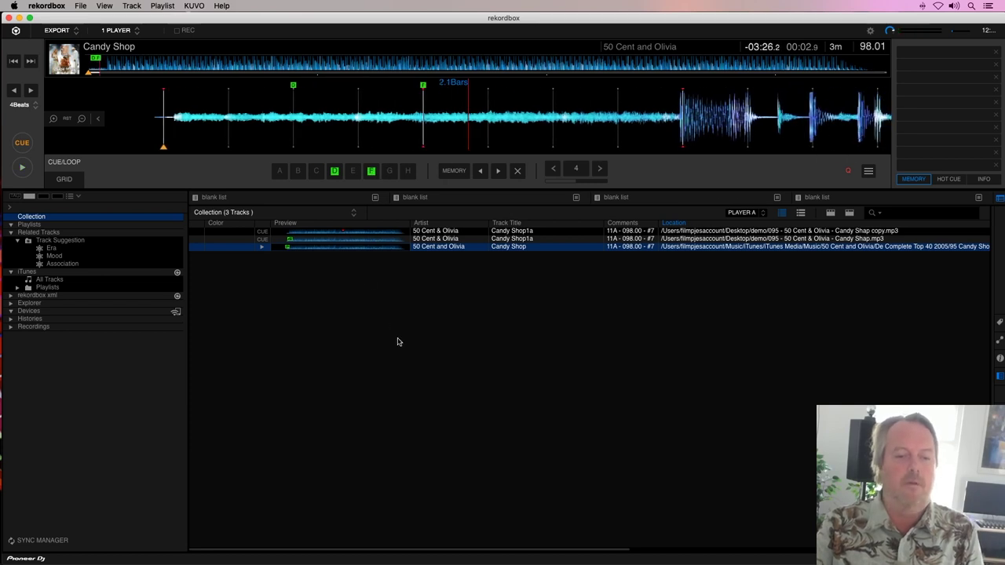
key(Up)
key(Up)
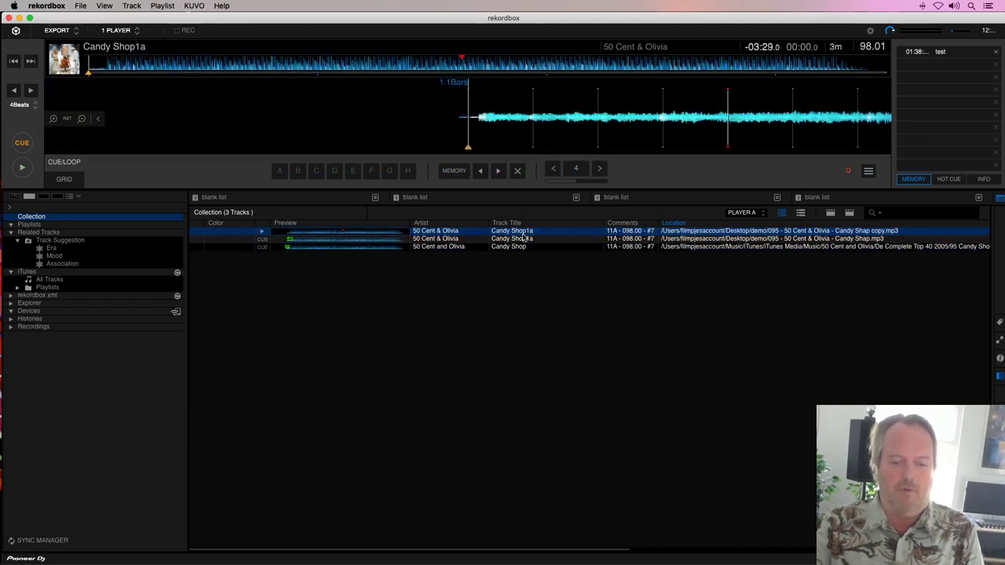
click(511, 278)
mouse_move(285, 562)
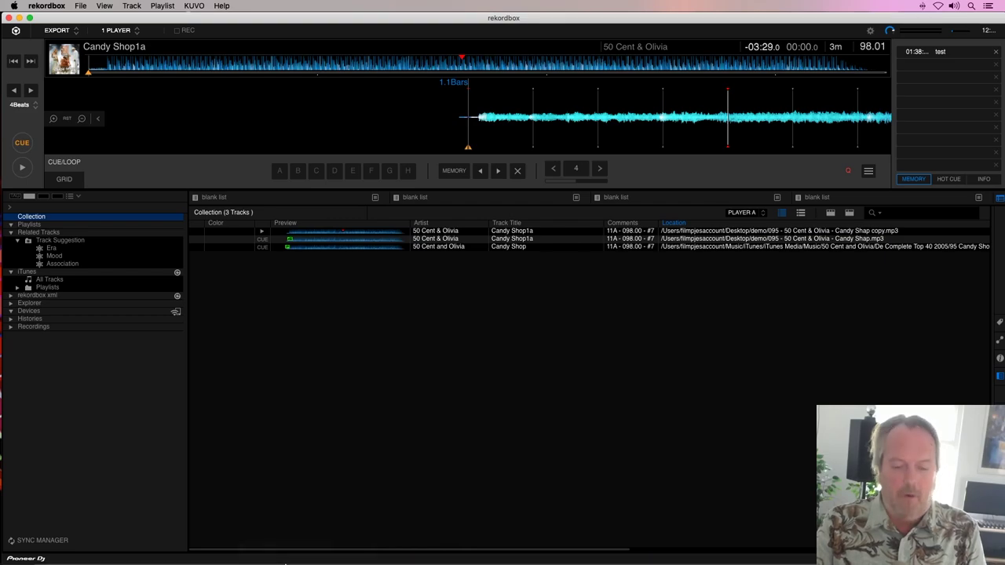
Drop the leading C to rename the song 'andy Shop', then reveal its MP3 in Finder
click(687, 544)
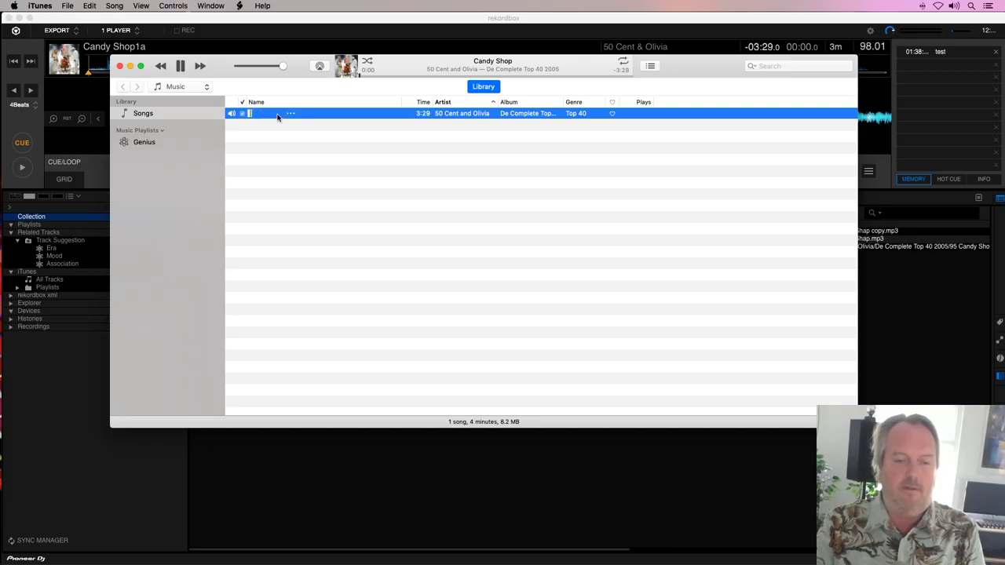
text(andy Shop)
key(Return)
key(space)
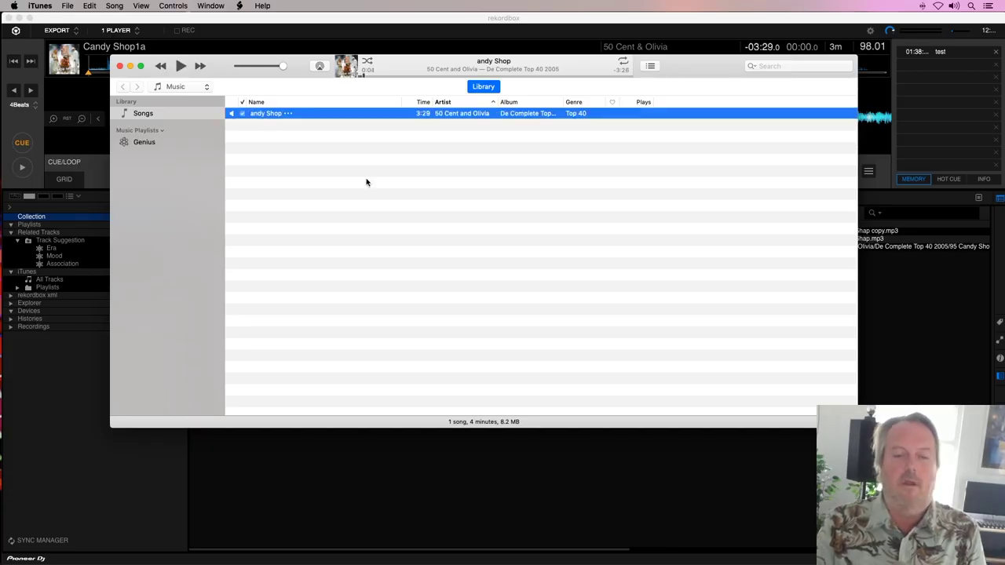
right_click(395, 116)
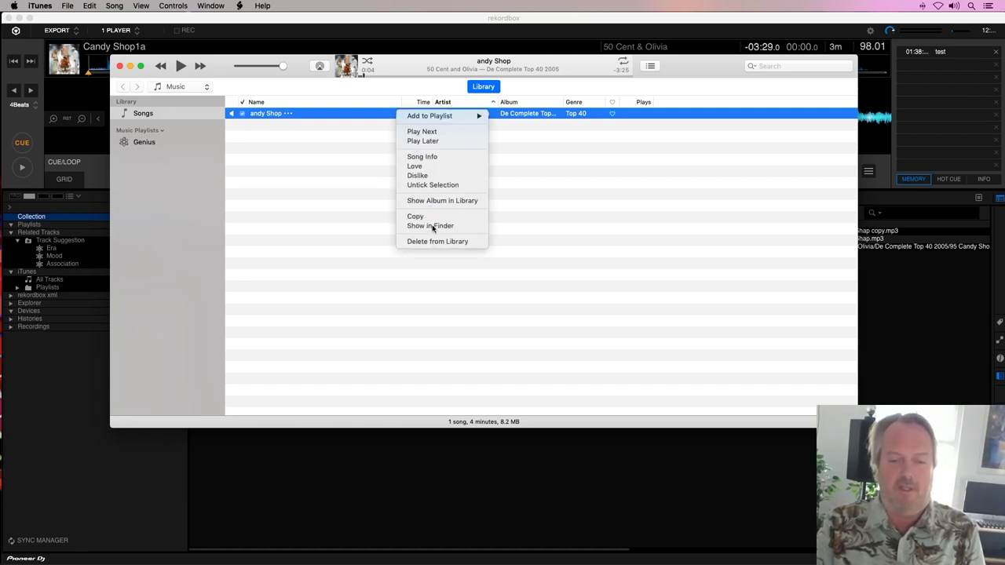
click(467, 225)
Try loading the old Candy Shop collection entry onto the deck, which fails
key(super+Tab)
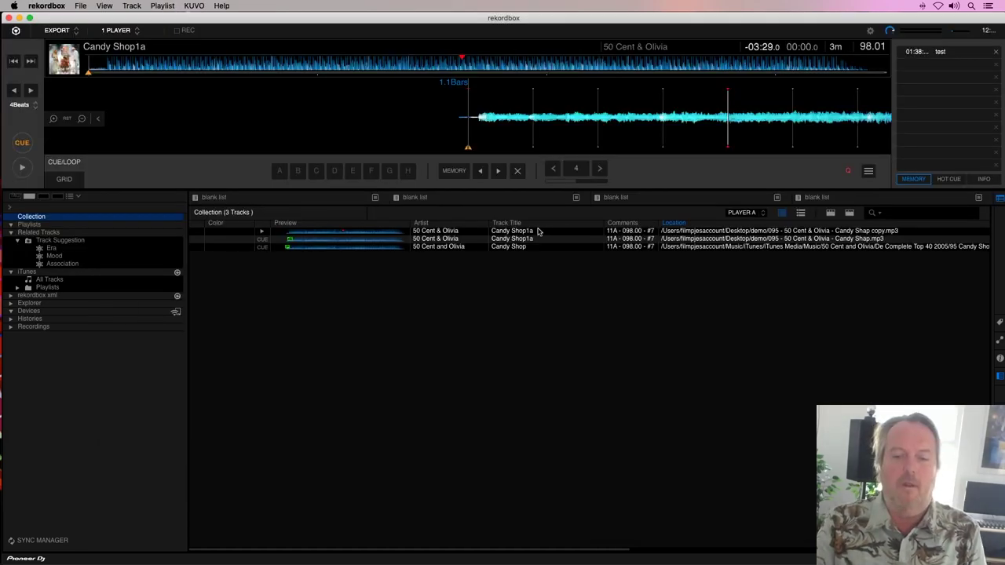
click(512, 250)
drag(513, 249, 523, 120)
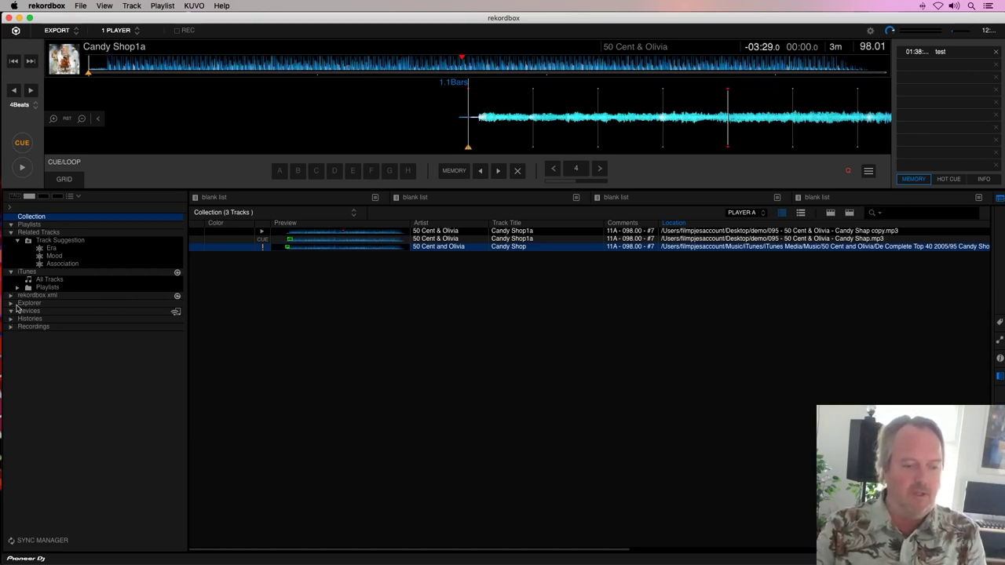
click(290, 405)
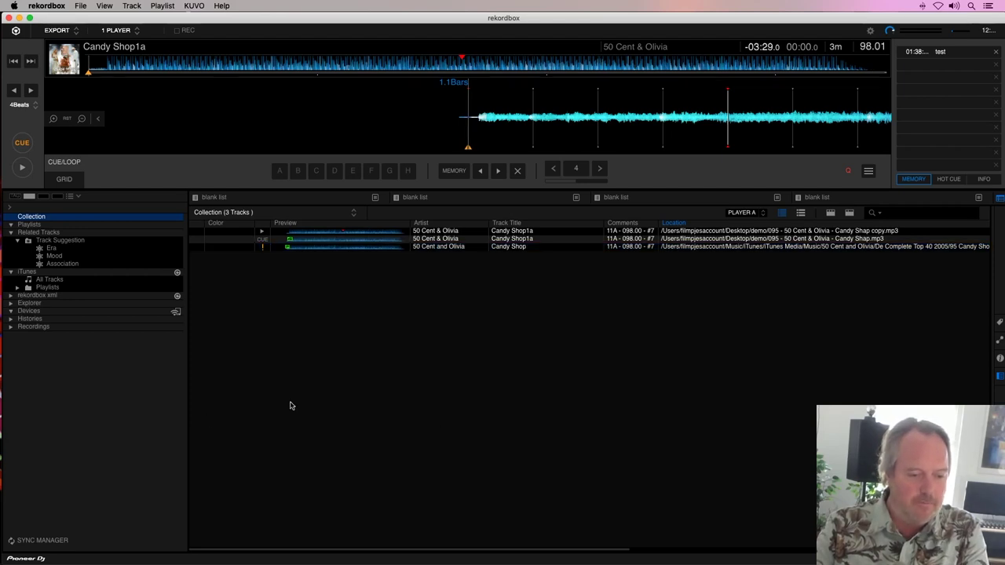
Load andy Shop from iTunes All Tracks onto the deck and analyse it
click(30, 281)
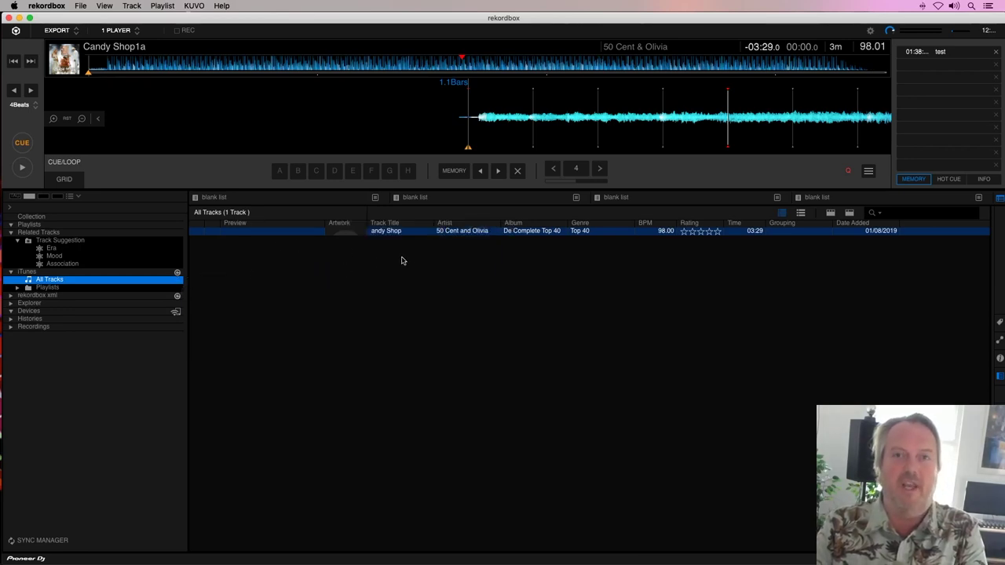
drag(536, 234, 507, 118)
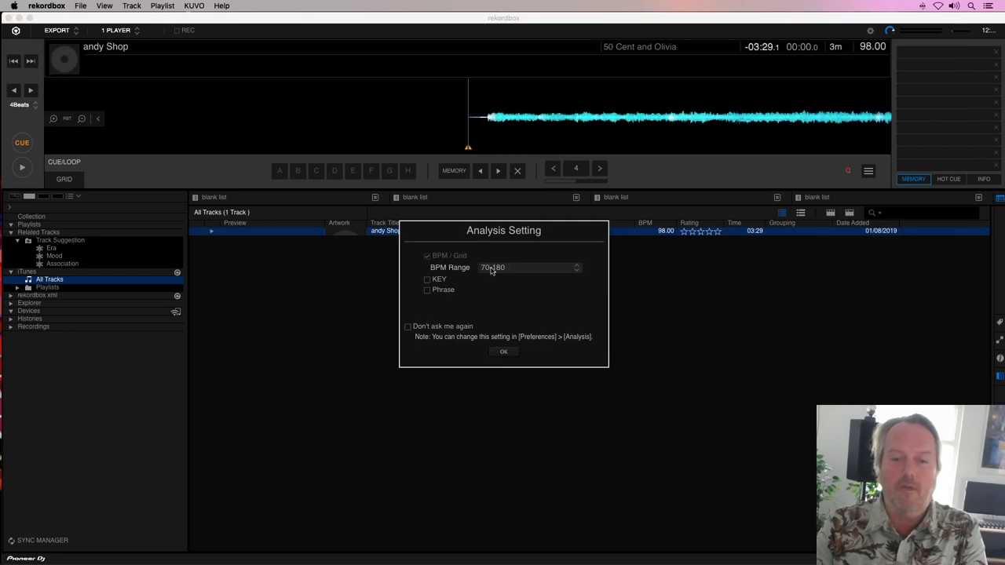
click(499, 351)
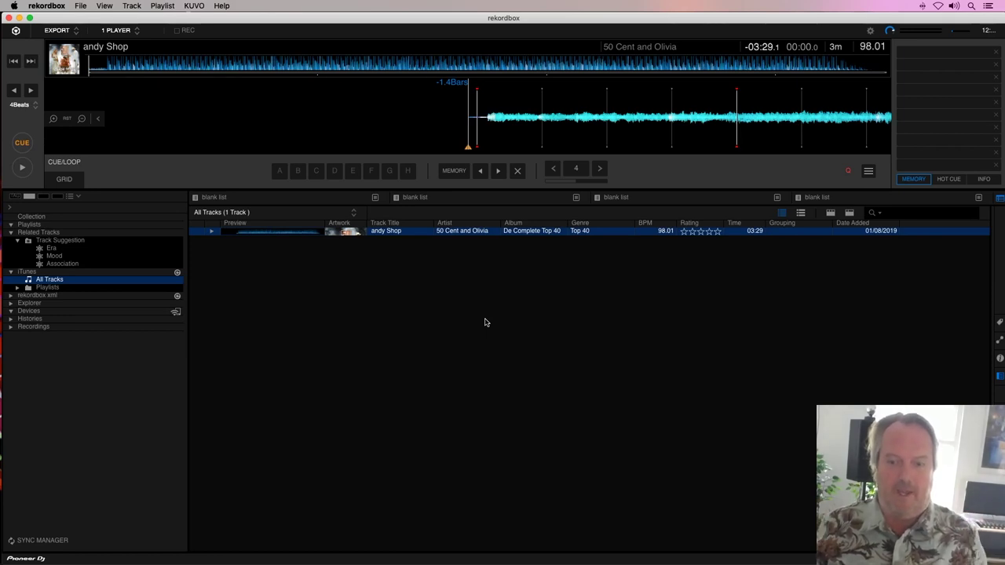
mouse_move(620, 559)
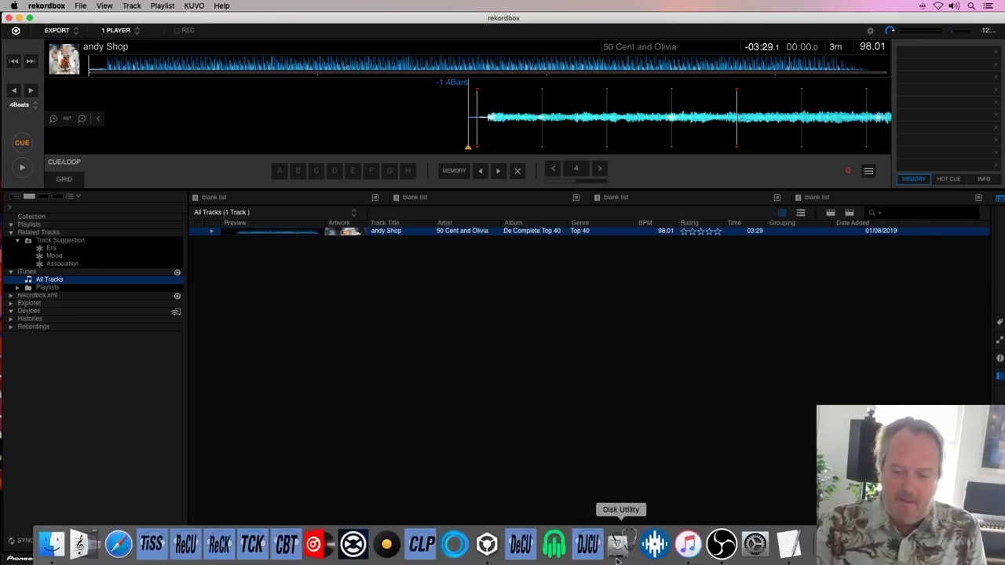
Turn off 'Keep iTunes Media folder organised' in iTunes Advanced preferences
click(688, 545)
click(39, 6)
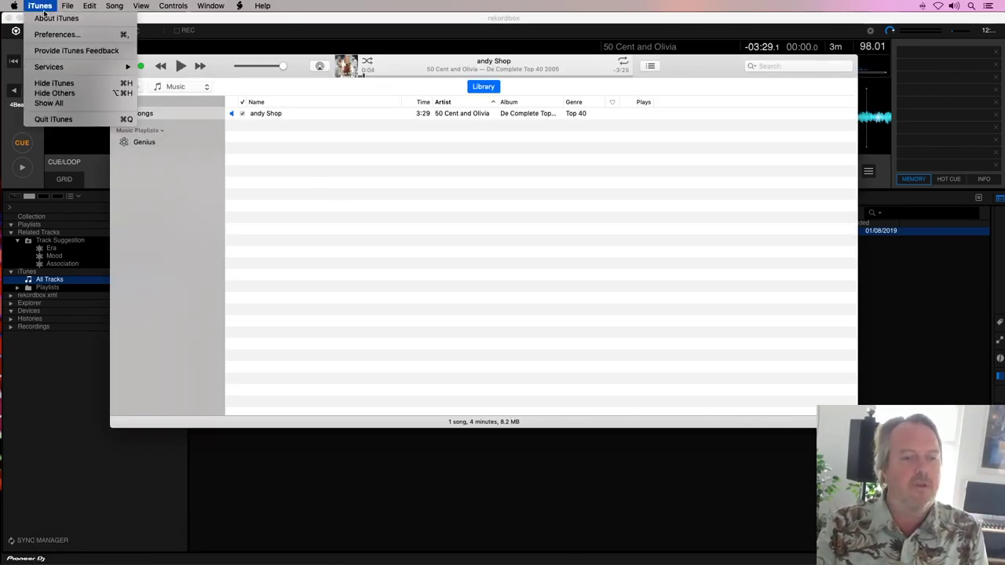
click(45, 34)
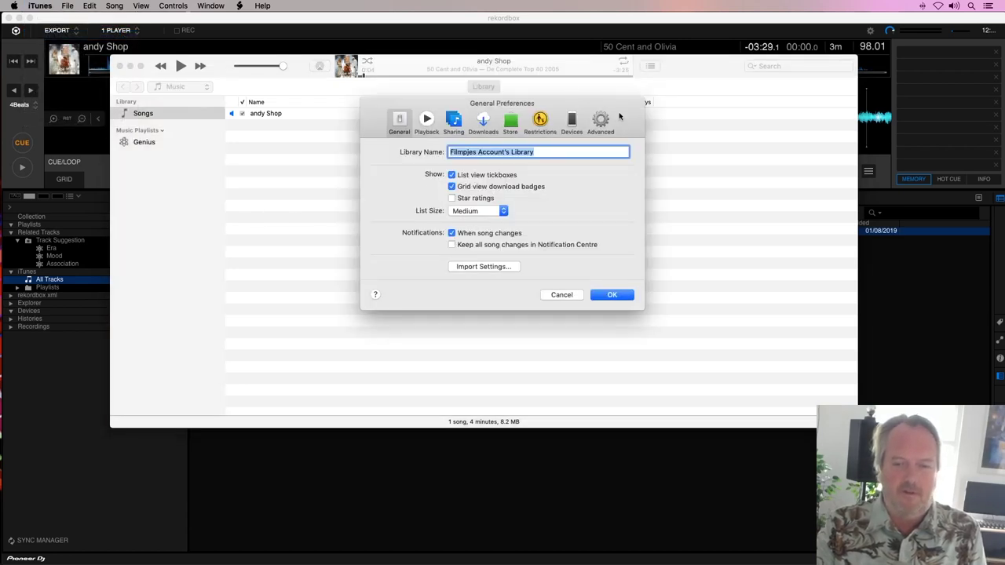
click(612, 121)
click(439, 195)
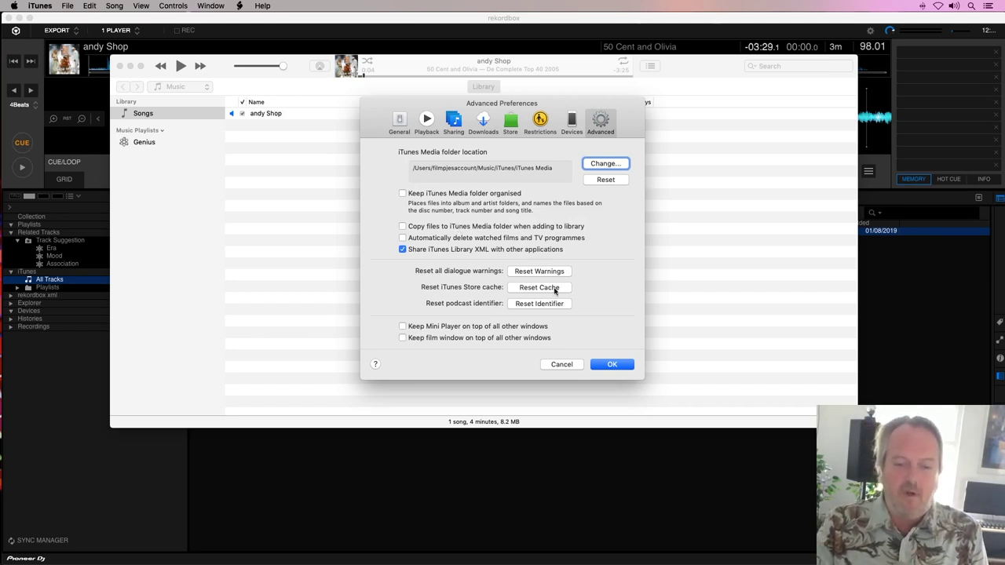
click(624, 369)
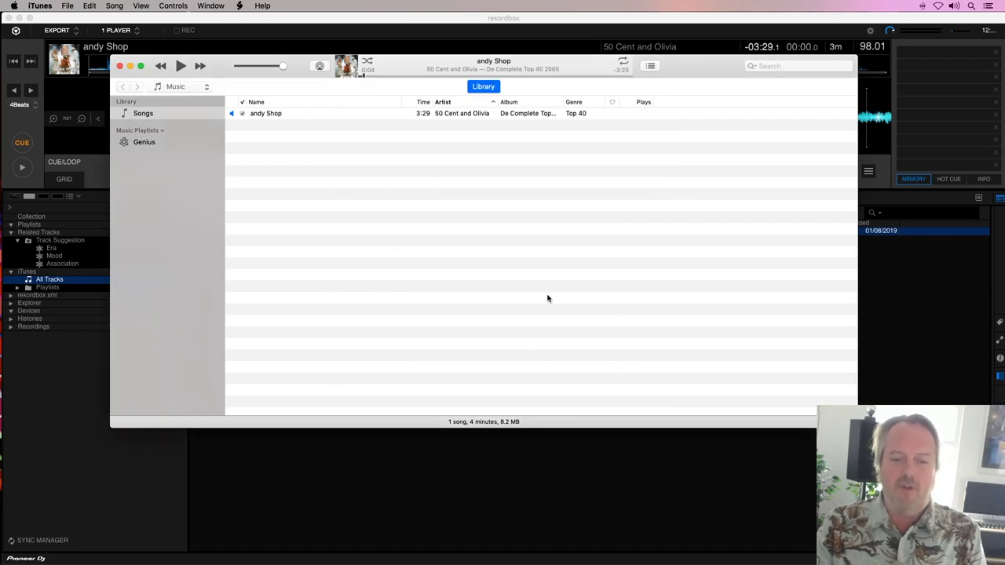
Remove andy Shop from the iTunes library and add the Candy Shap MP3 from the demo folder
click(265, 116)
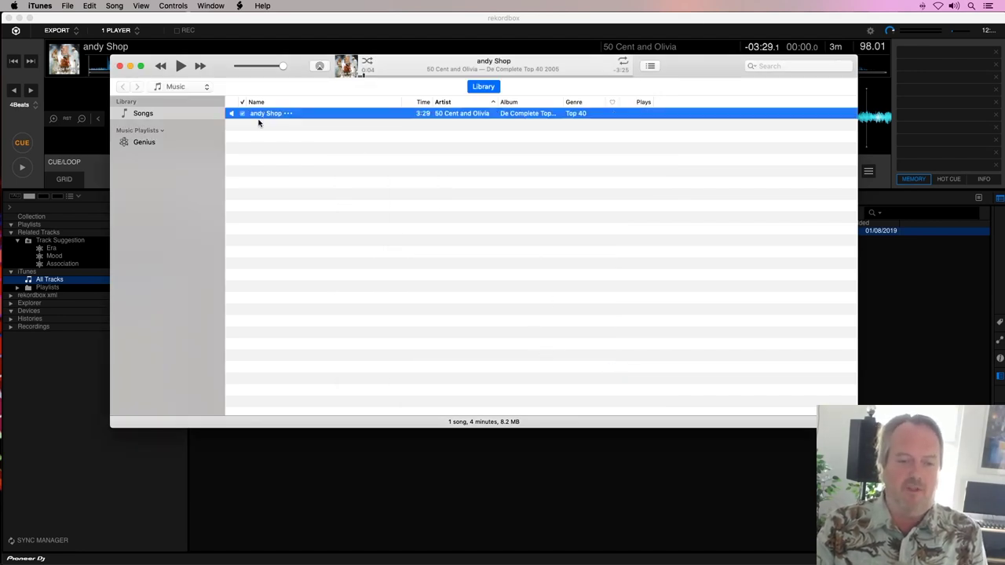
key(Delete)
key(Return)
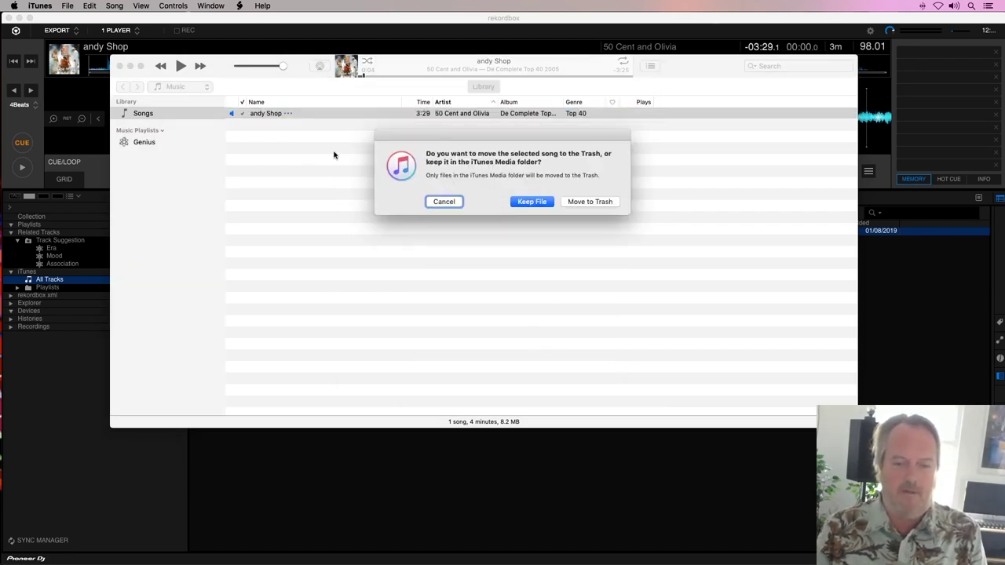
click(565, 202)
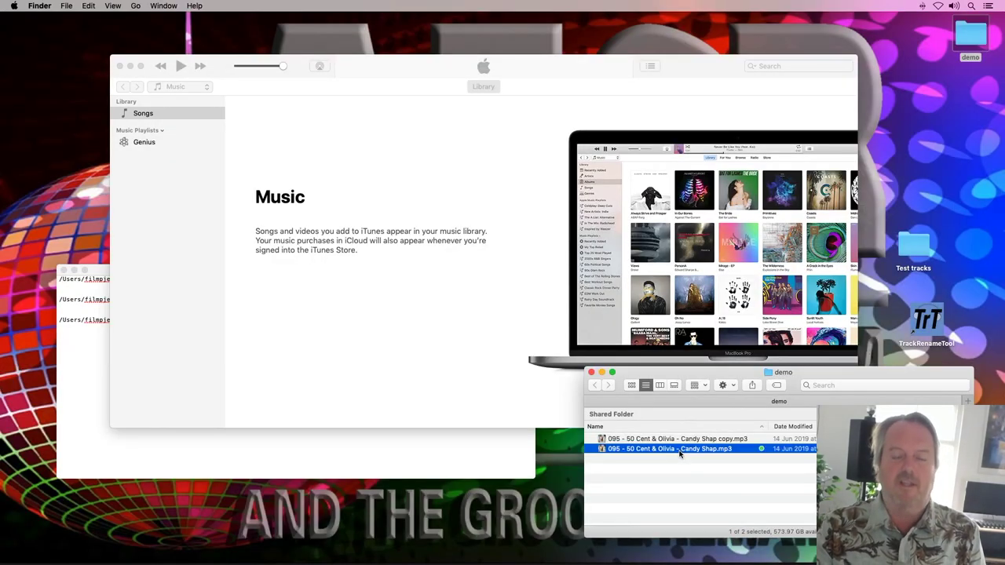
mouse_move(679, 452)
mouse_down()
mouse_move(330, 211)
mouse_move(413, 175)
mouse_up()
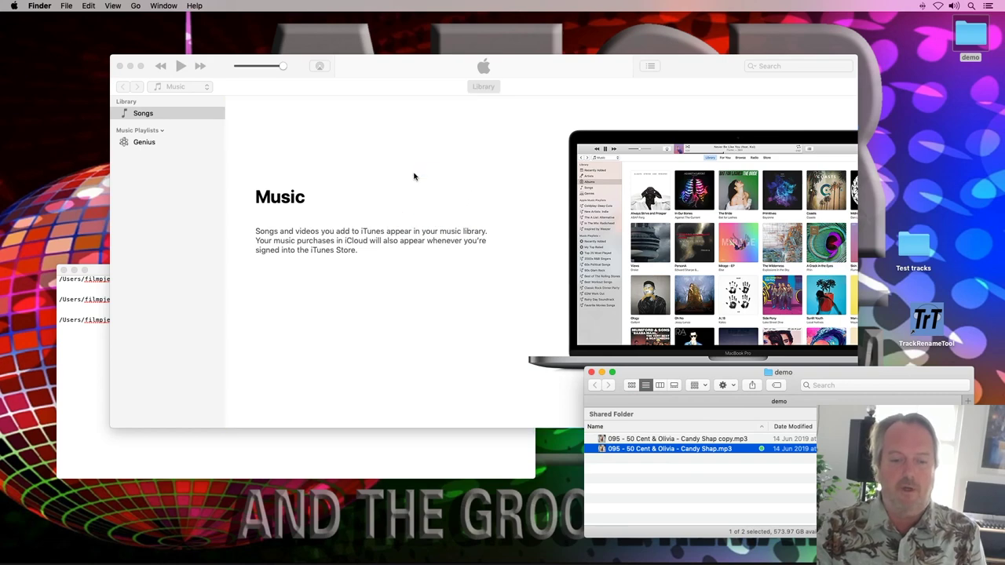
Reveal Candy Shop1a's file as Candy Shap.mp3 in the demo folder, then hide iTunes
click(417, 259)
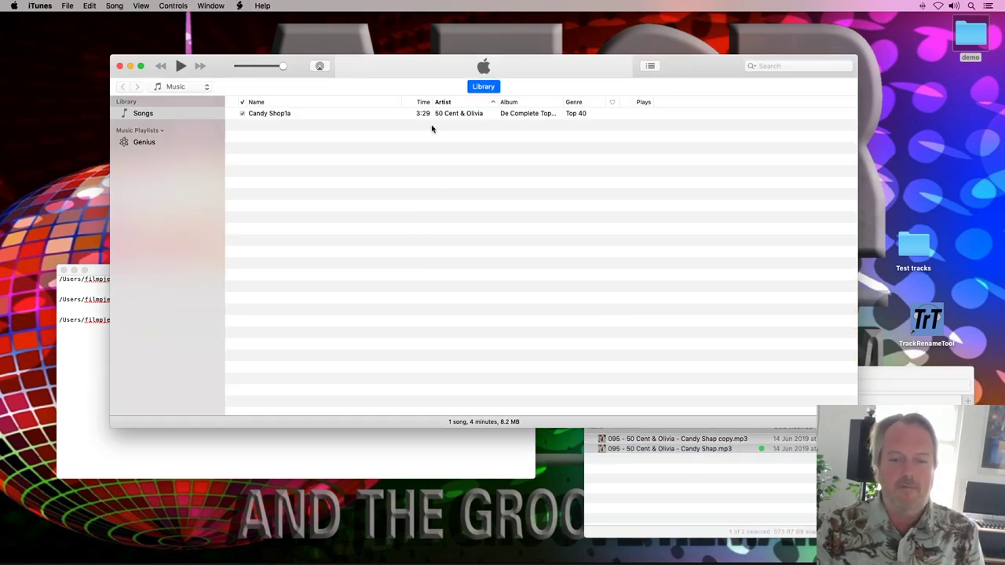
click(427, 114)
right_click(426, 116)
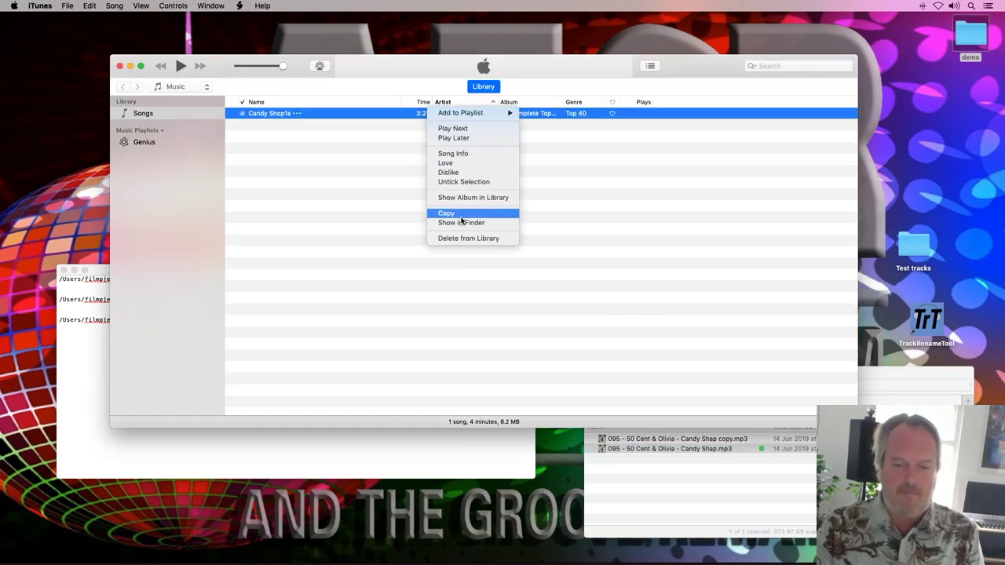
click(471, 223)
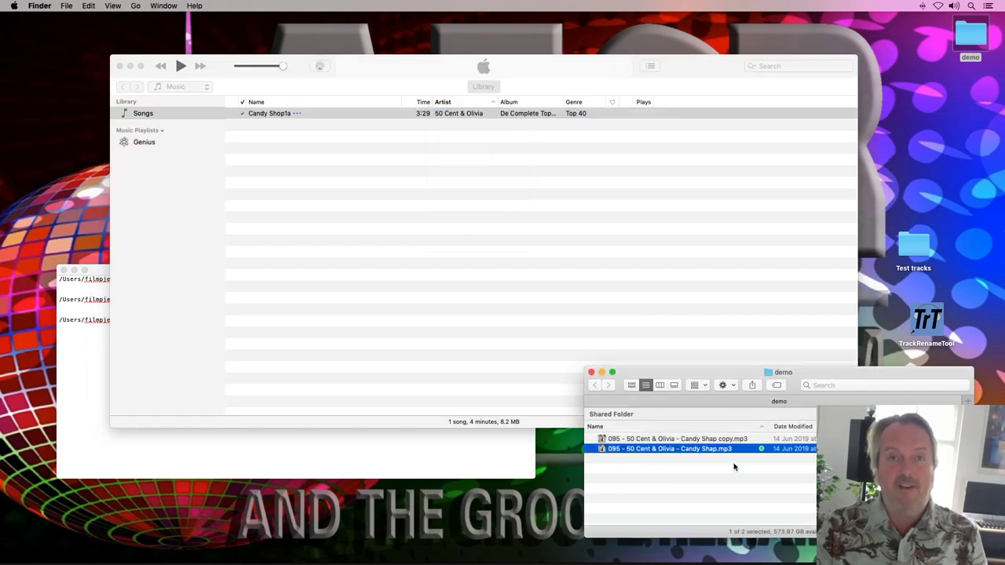
click(549, 271)
key(super+h)
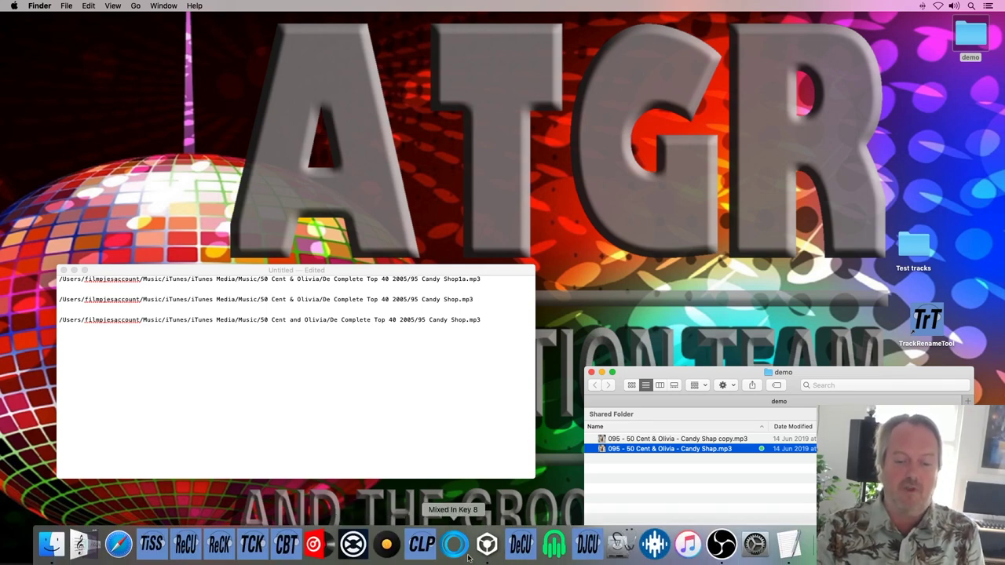
click(486, 545)
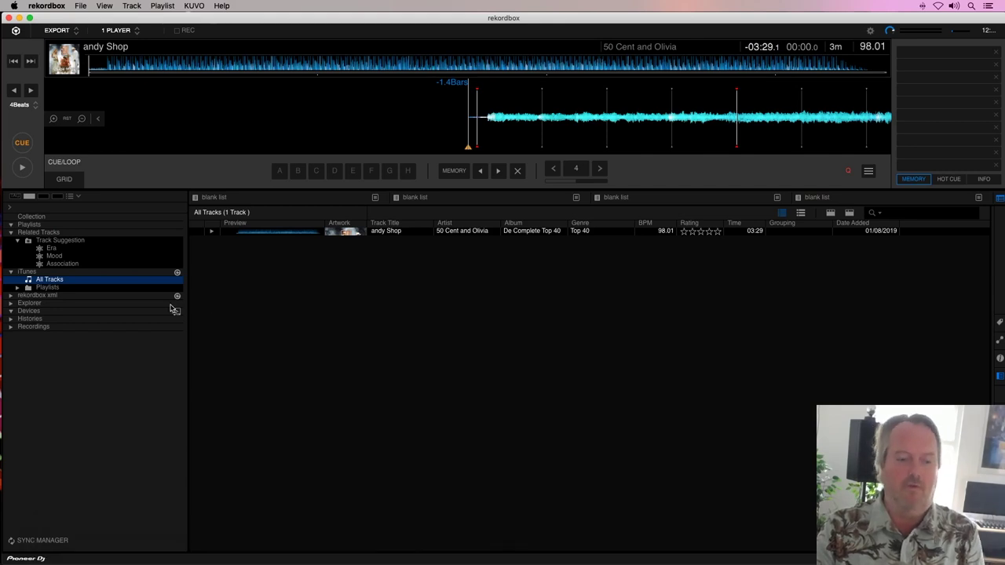
Reload the iTunes library in rekordbox and load Candy Shop1a onto the deck
click(179, 273)
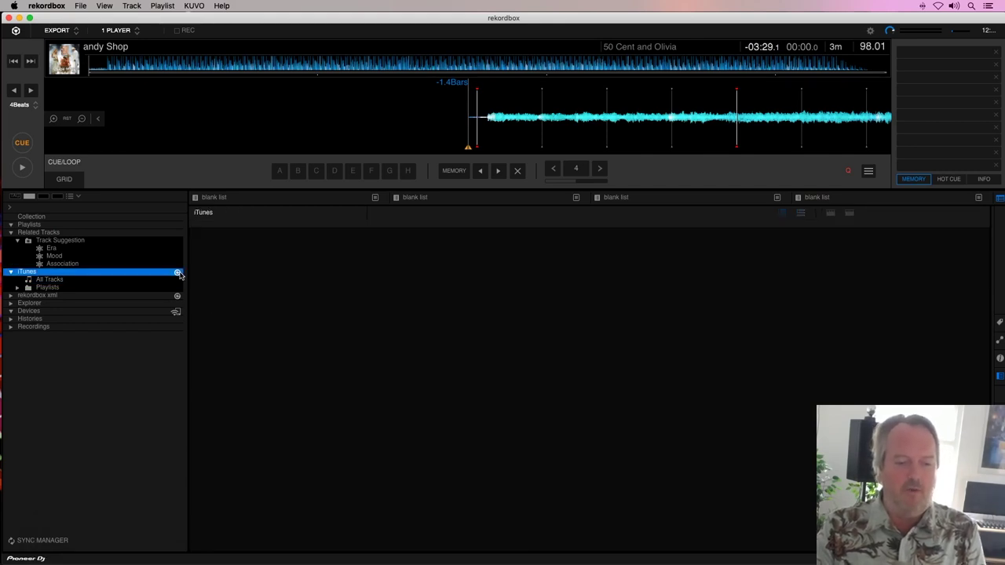
click(179, 280)
drag(424, 233, 406, 115)
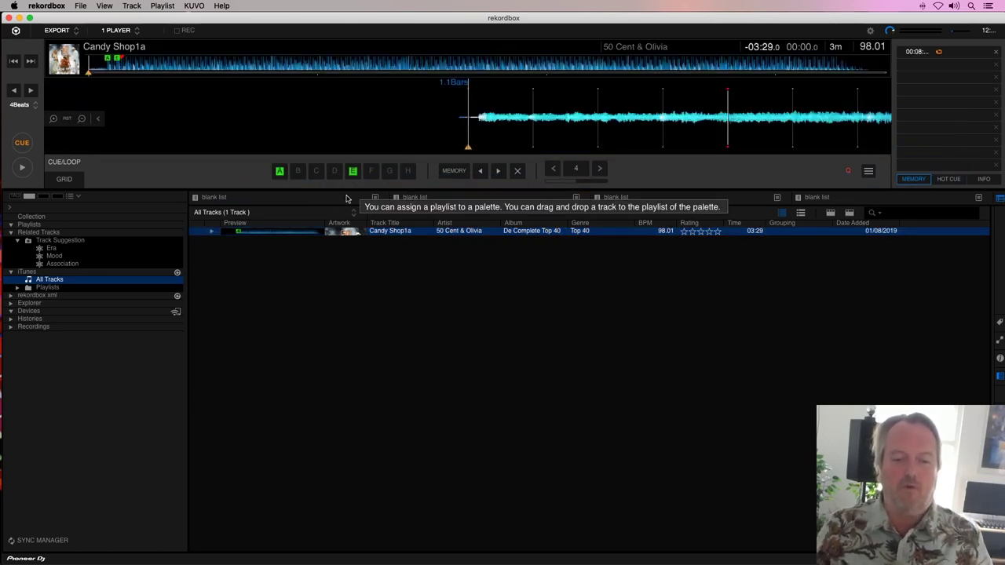
Remove the stale Candy Shop and Candy Shap copy entries from the Collection
click(144, 220)
click(464, 240)
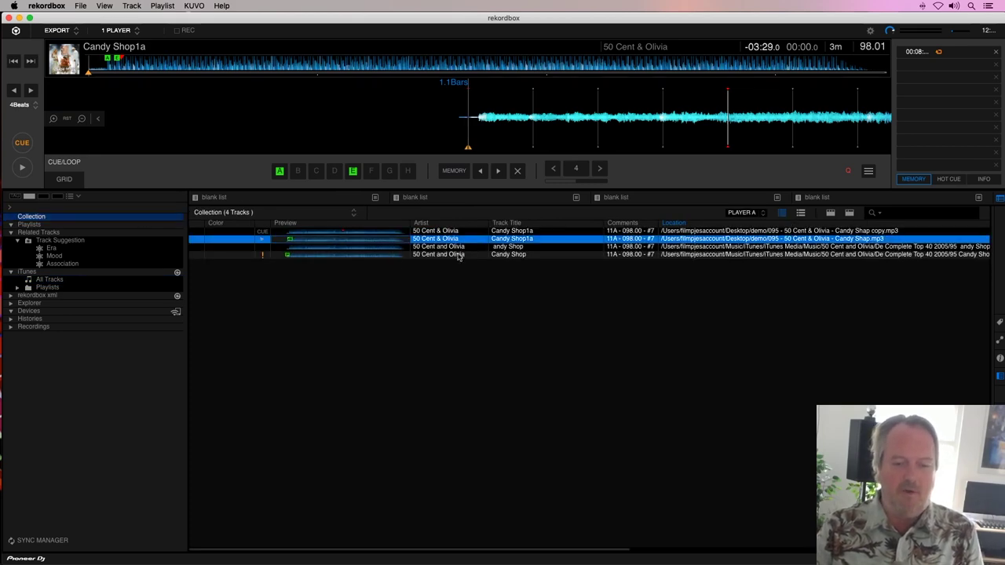
shift+click(457, 255)
shift+click(456, 231)
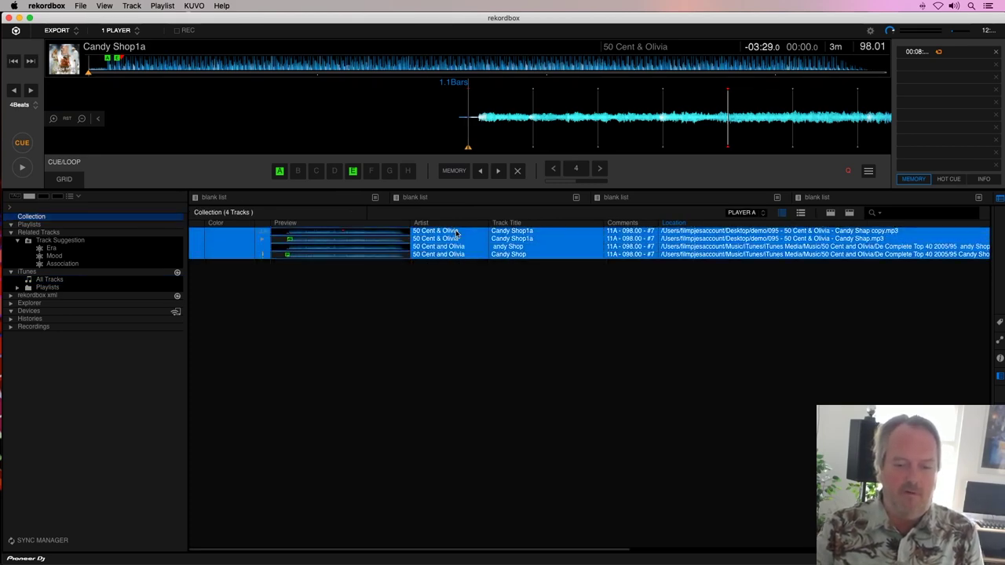
right_click(457, 231)
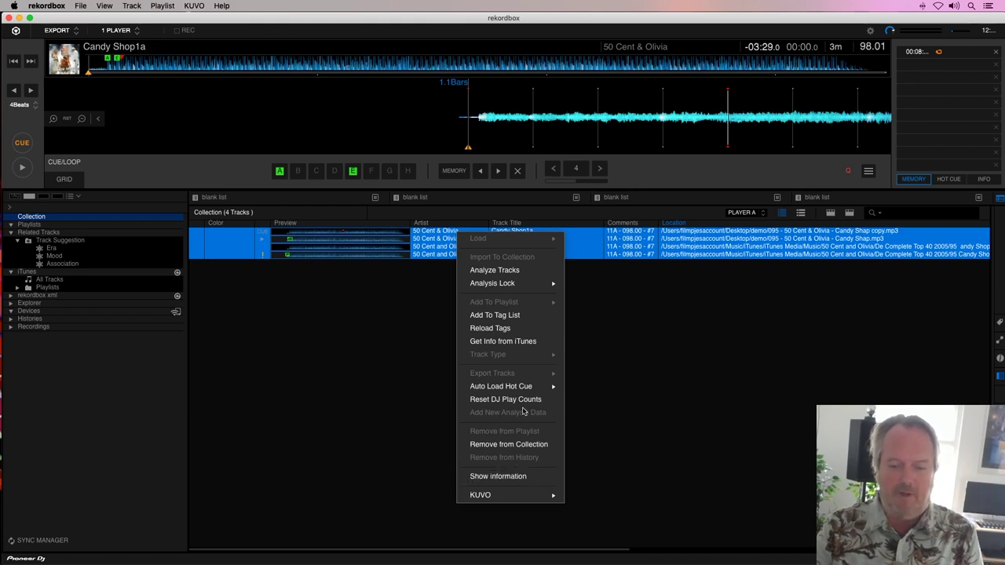
click(498, 475)
click(468, 428)
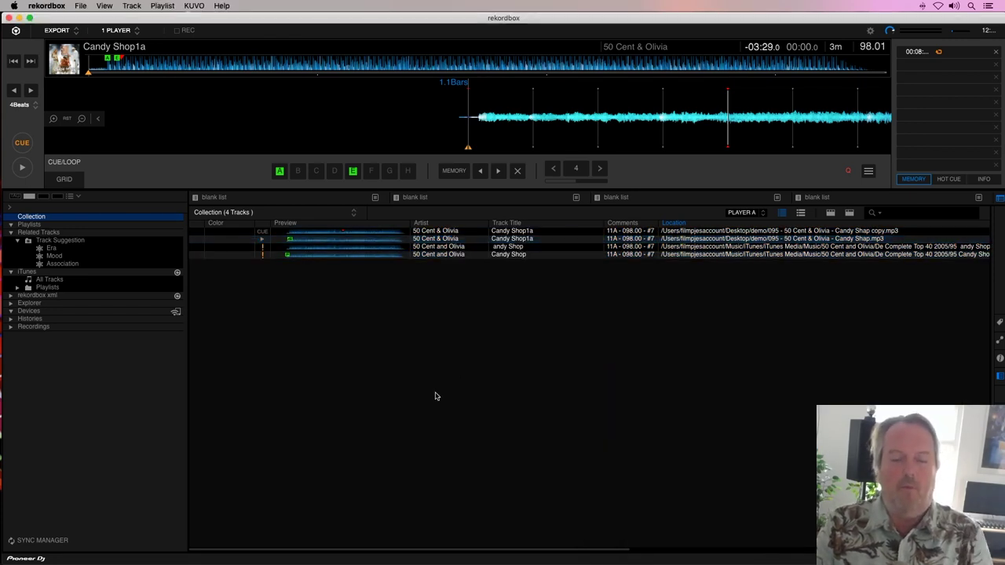
click(531, 230)
super+click(532, 254)
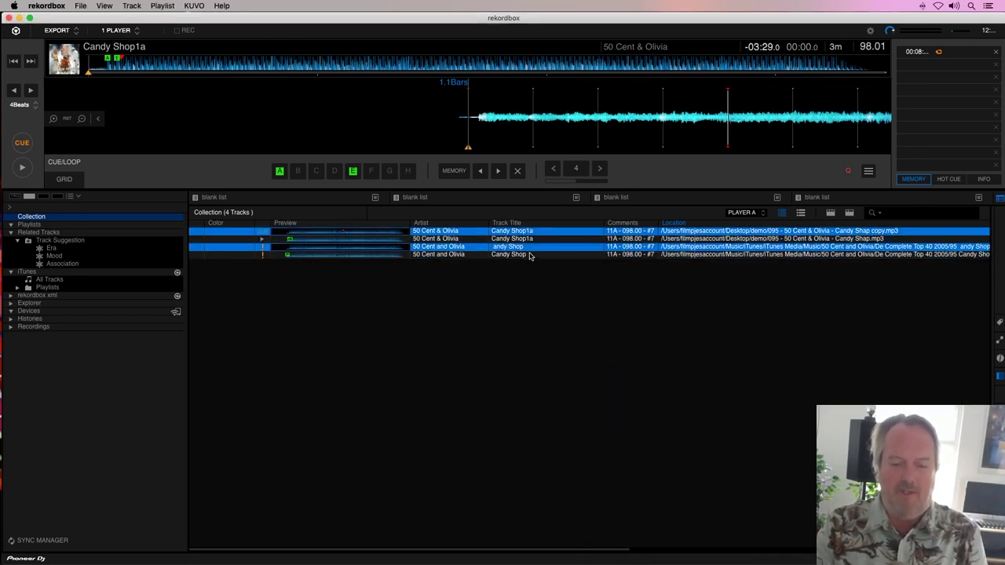
right_click(535, 248)
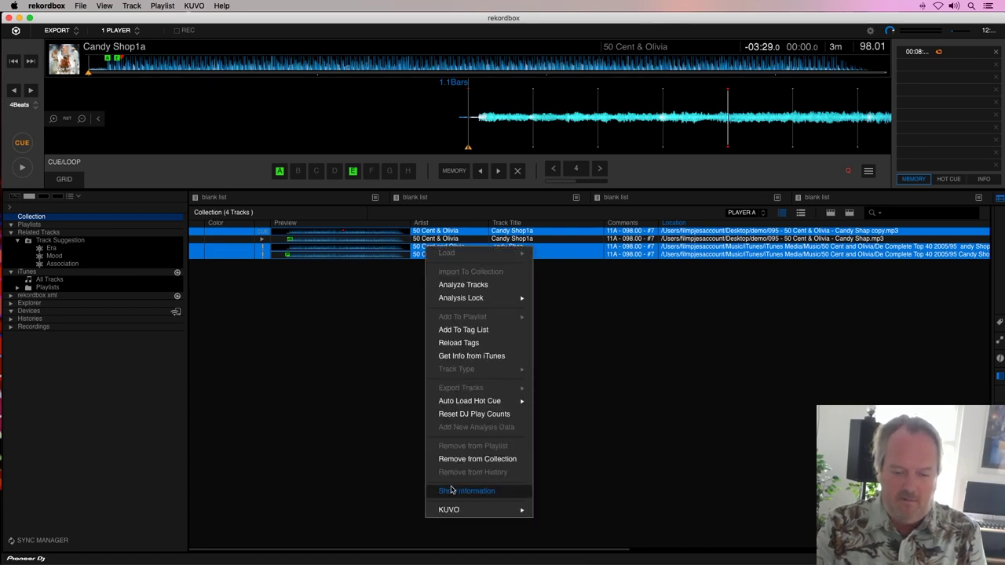
click(487, 459)
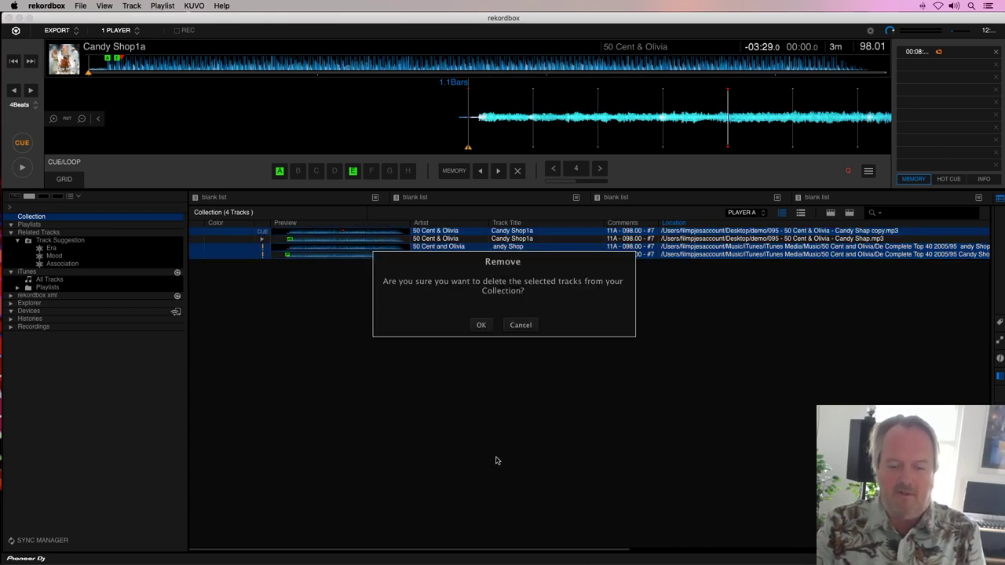
click(481, 325)
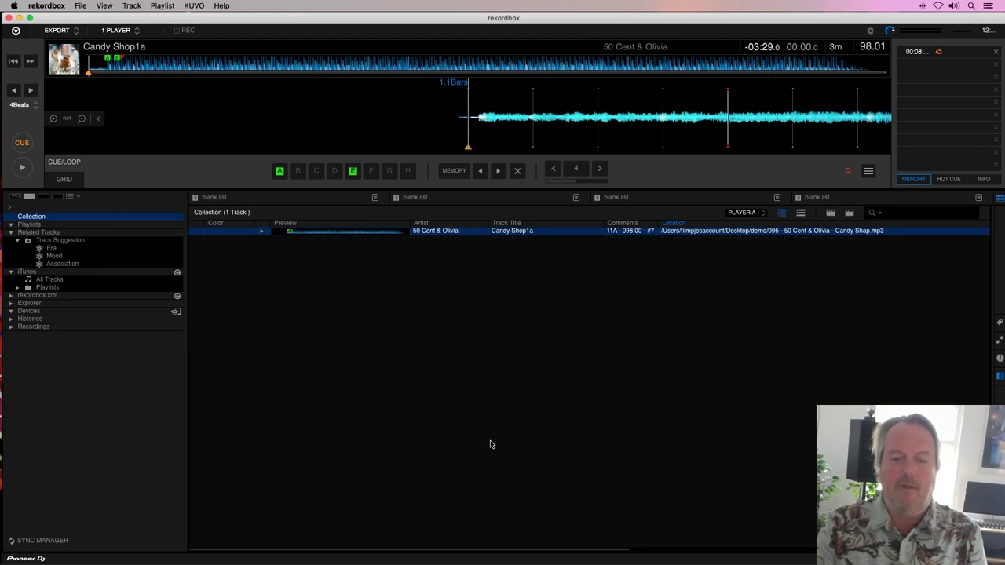
Compare with the iTunes track list, then load Collection's Candy Shop1a onto the deck
click(79, 279)
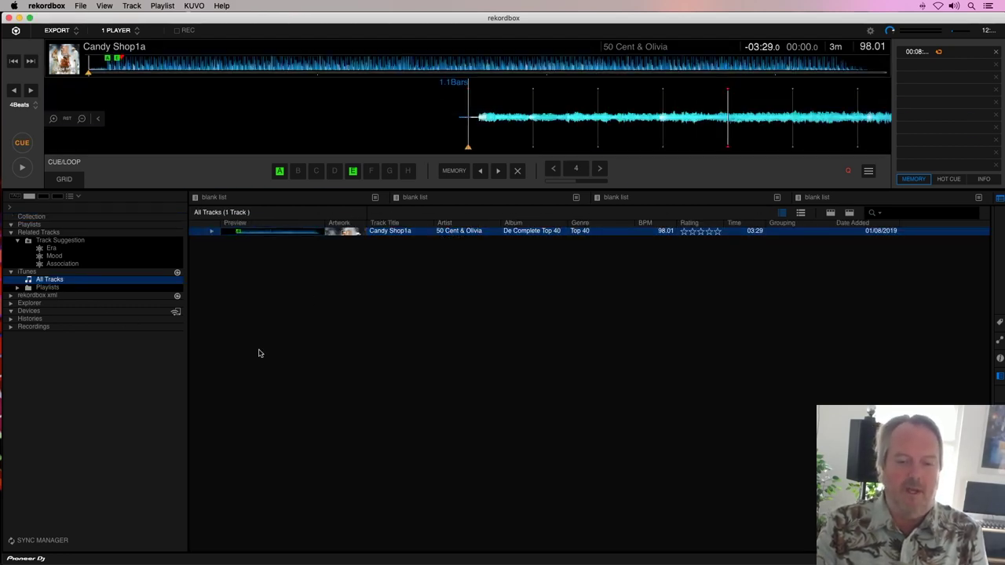
click(100, 217)
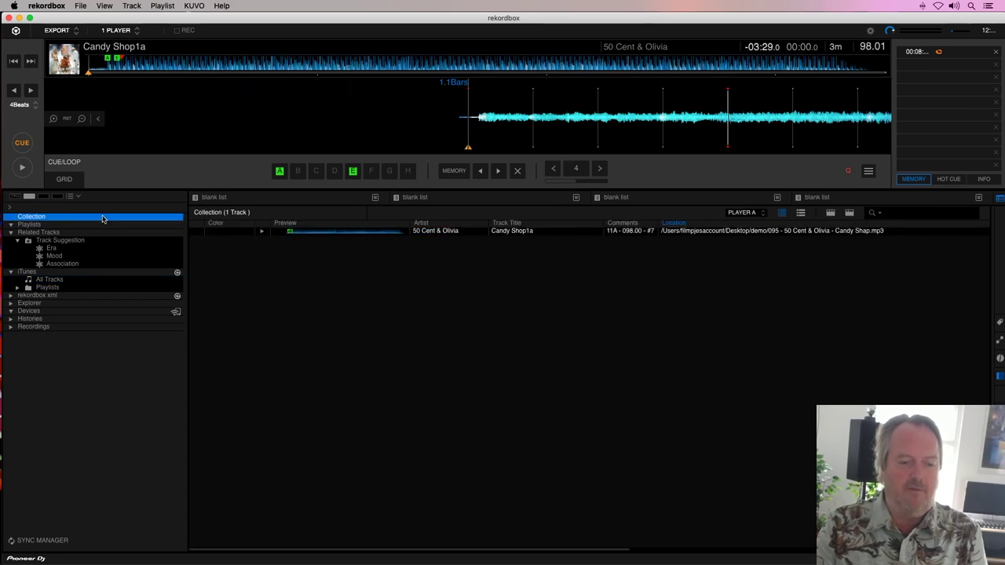
double_click(475, 231)
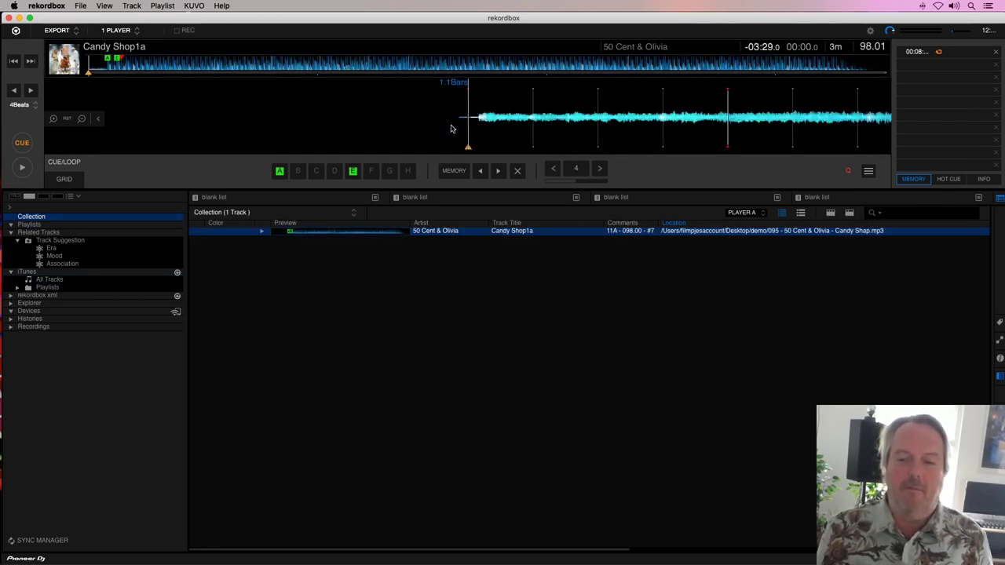
key(super+Tab)
right_click(162, 169)
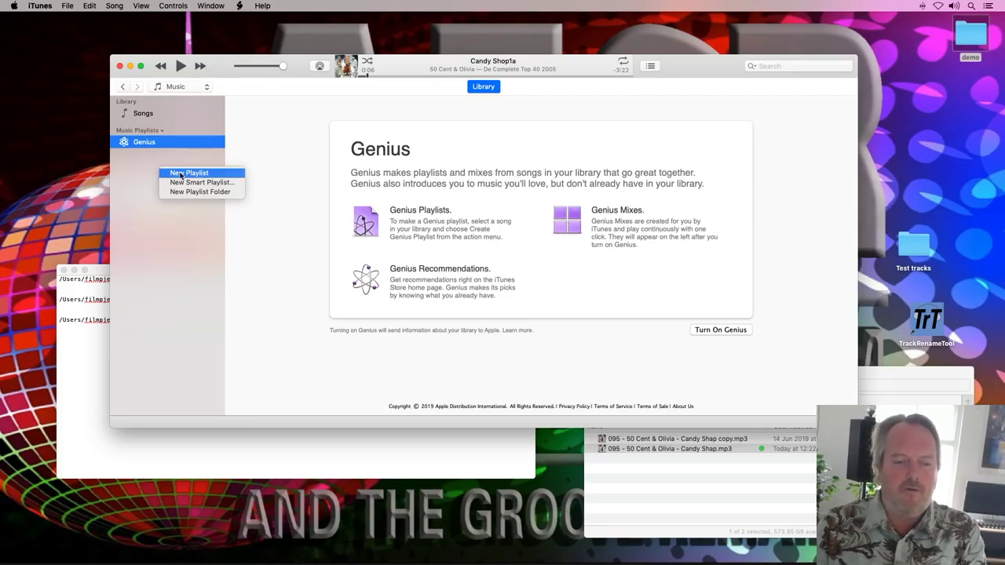
Create an iTunes playlist named 'test' and add Candy Shop1a to it
click(181, 174)
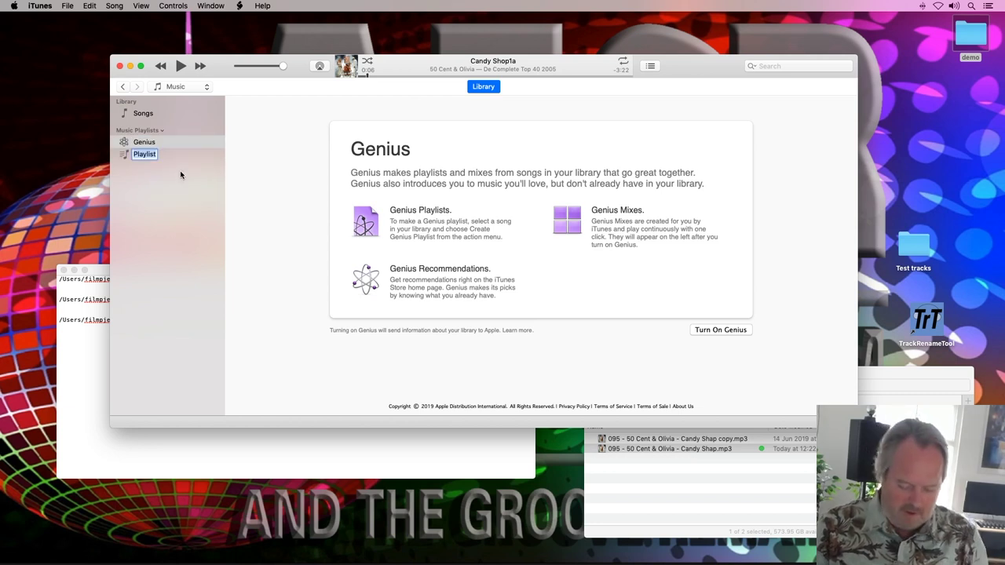
text(test)
click(174, 142)
click(157, 114)
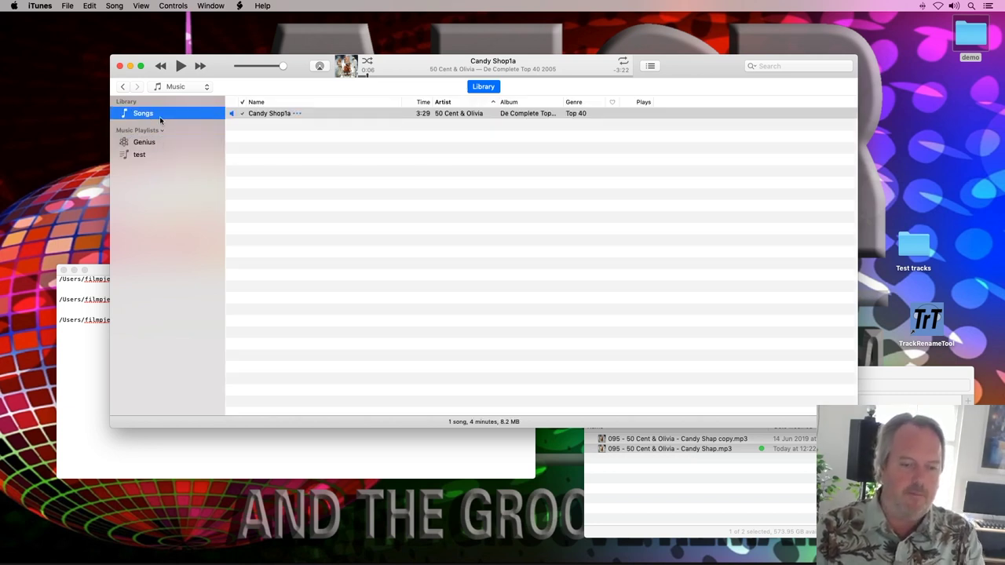
drag(319, 116, 141, 154)
Retitle the song to 'testing' in its Song Info
click(342, 187)
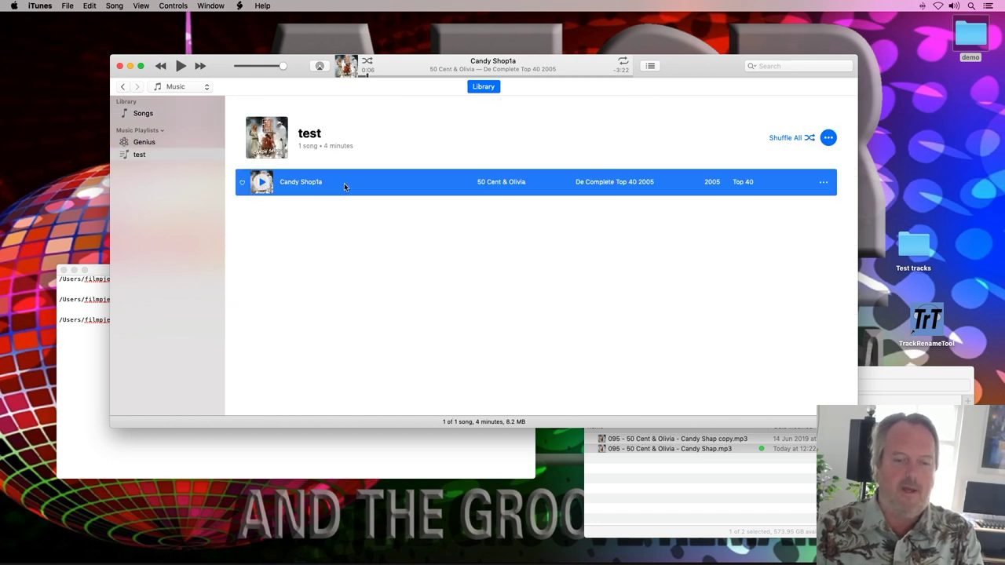
right_click(344, 186)
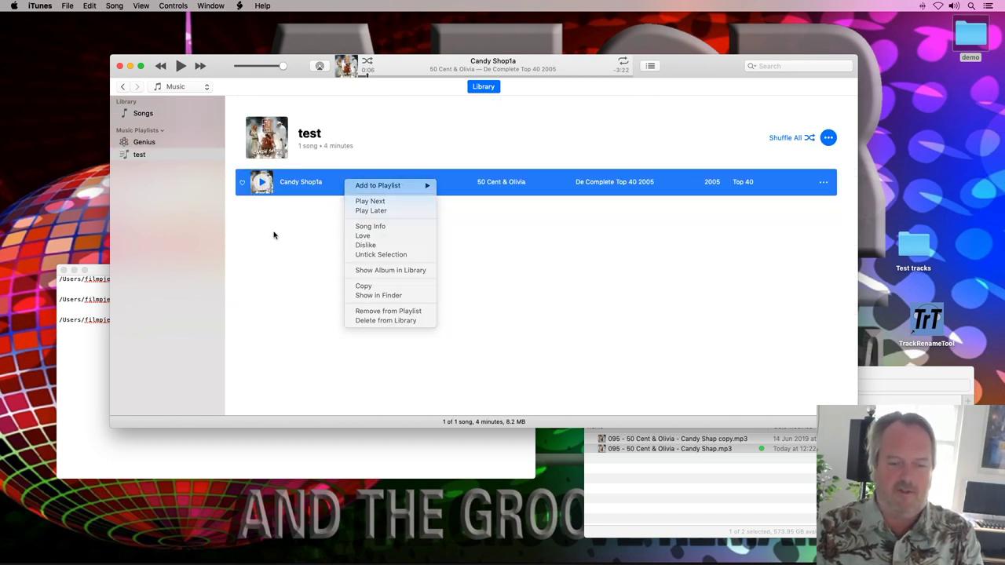
key(super+i)
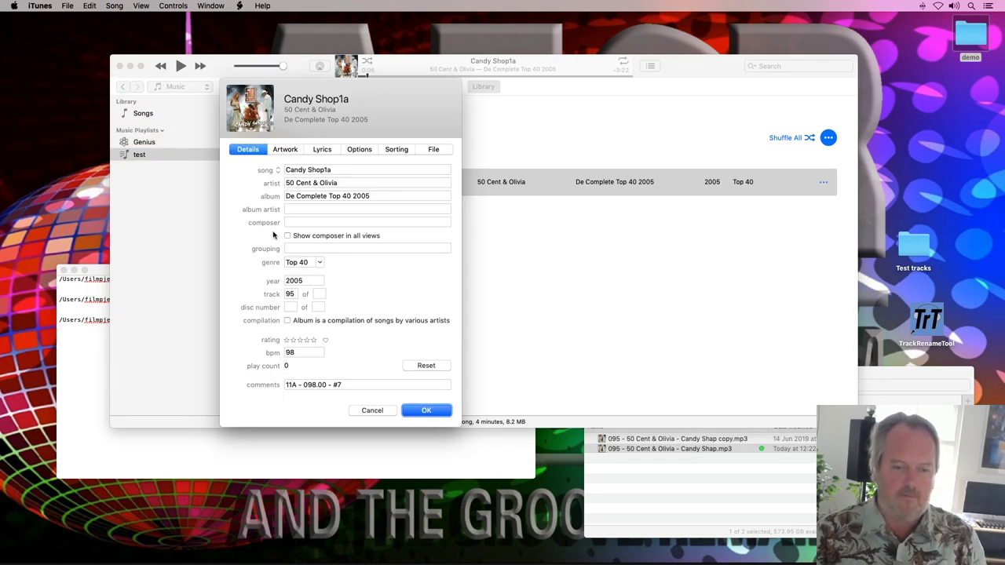
triple_click(365, 168)
text(tes)
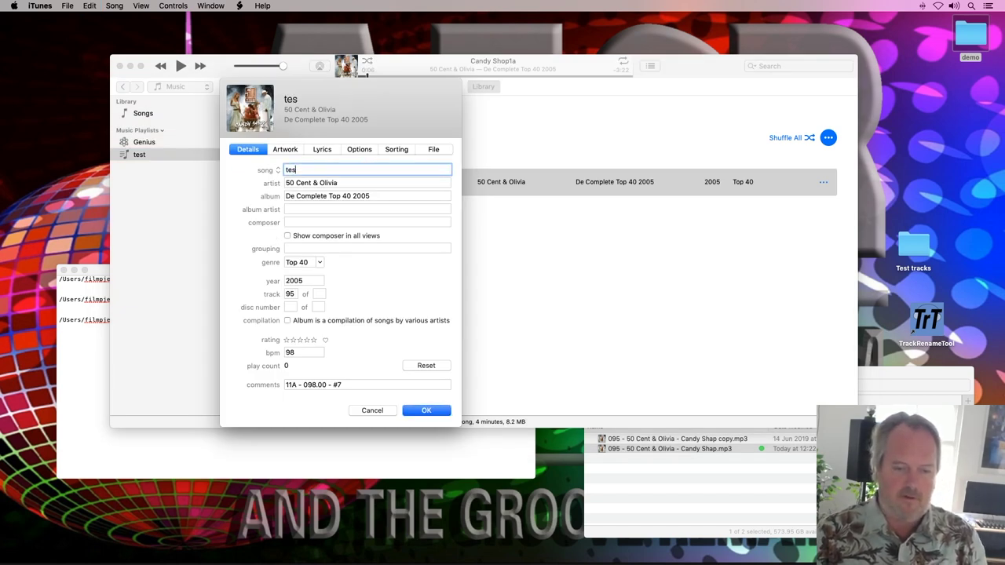
text(ting)
key(Return)
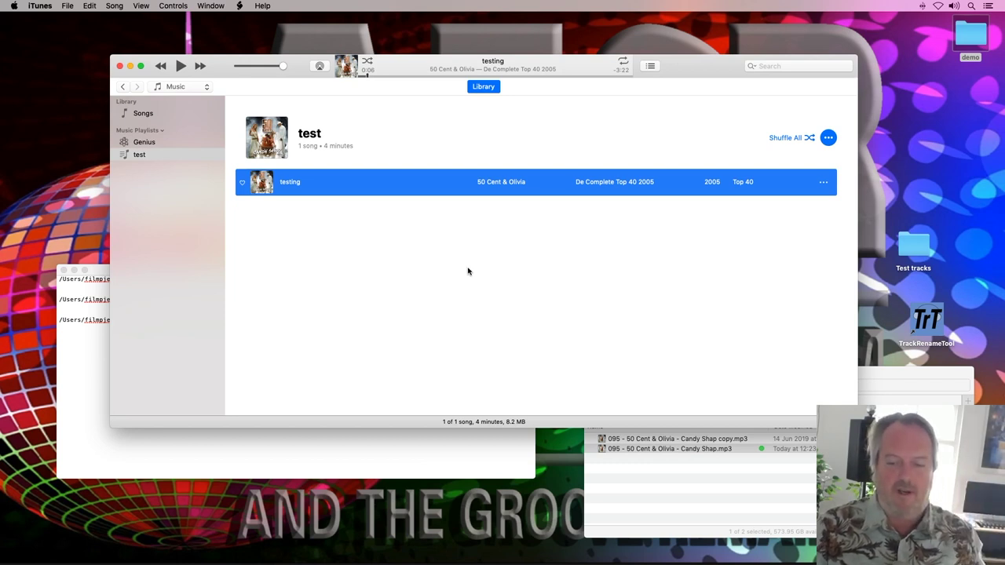
Reveal the testing song's file, still Candy Shap.mp3, in Finder and hide iTunes
right_click(417, 179)
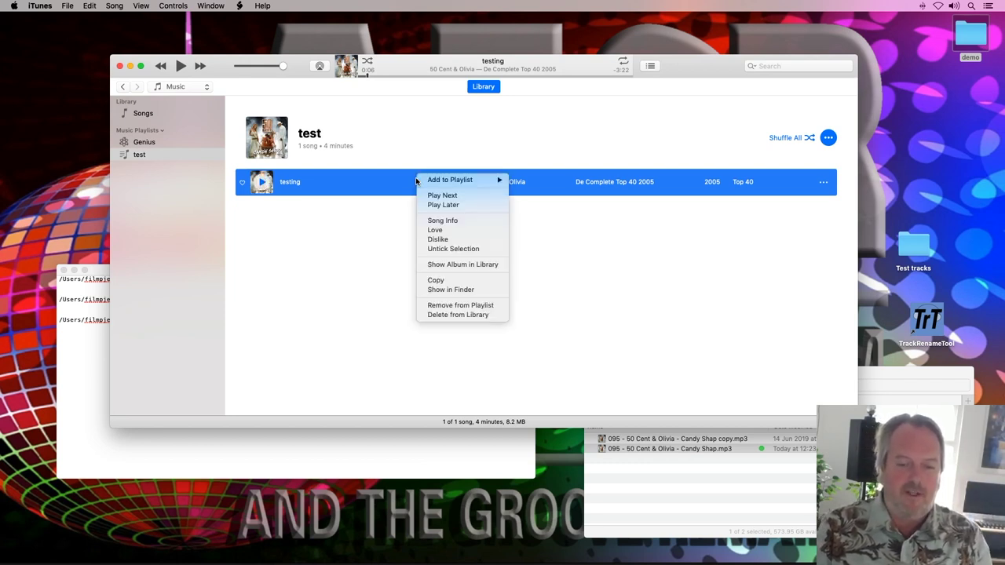
click(471, 296)
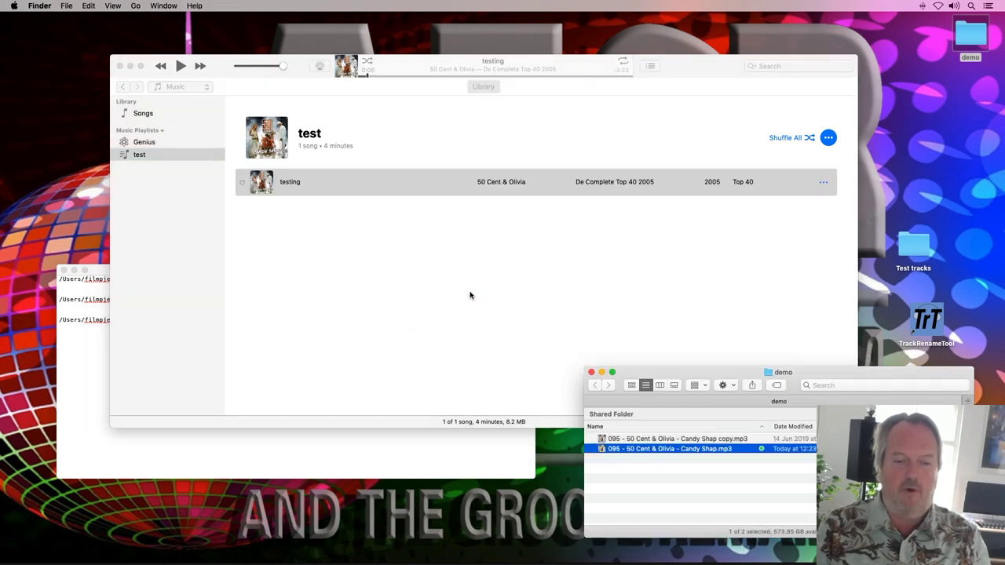
click(416, 317)
key(super+h)
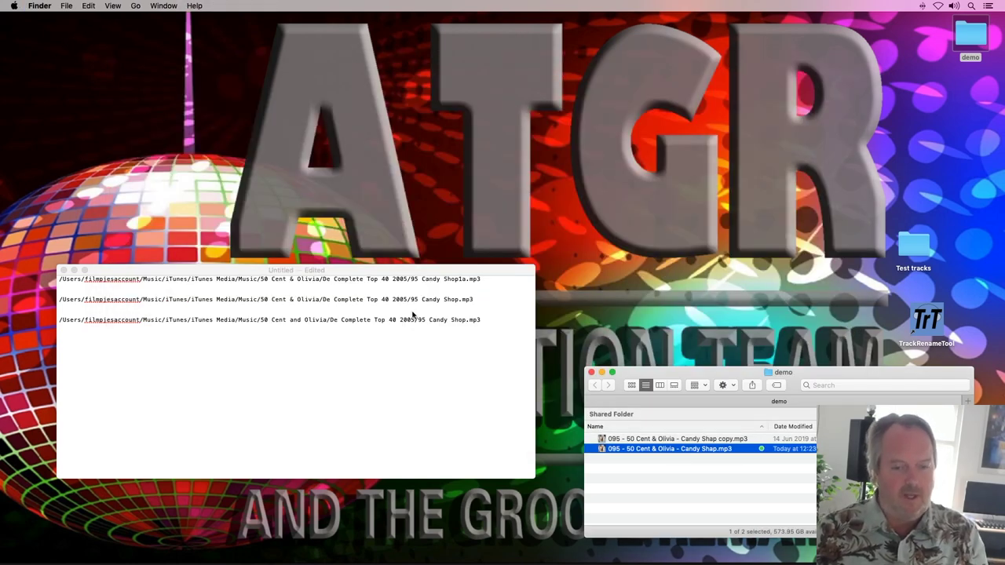
Reload the iTunes library in rekordbox and sync iTunes playlists via the Sync Manager
click(487, 544)
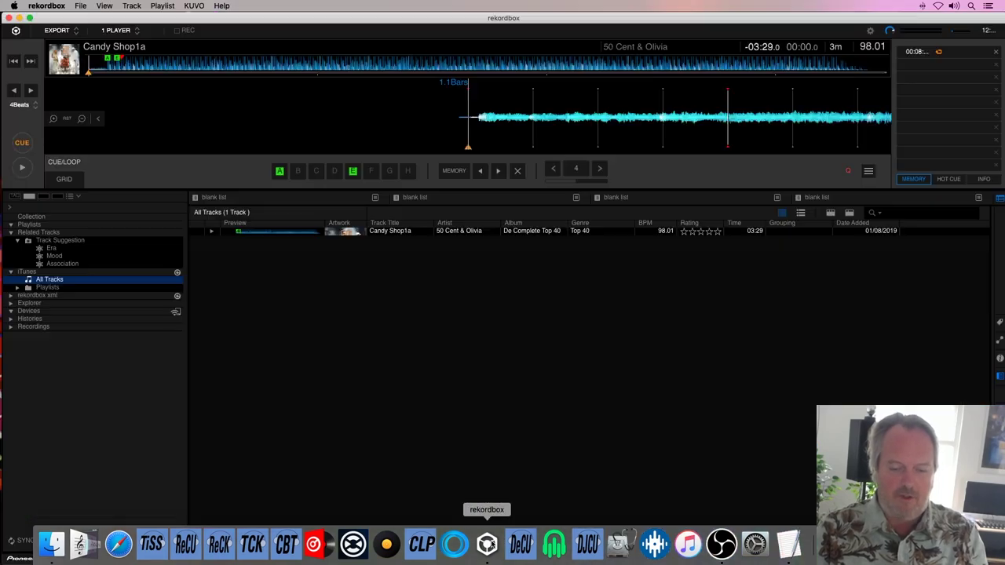
click(178, 272)
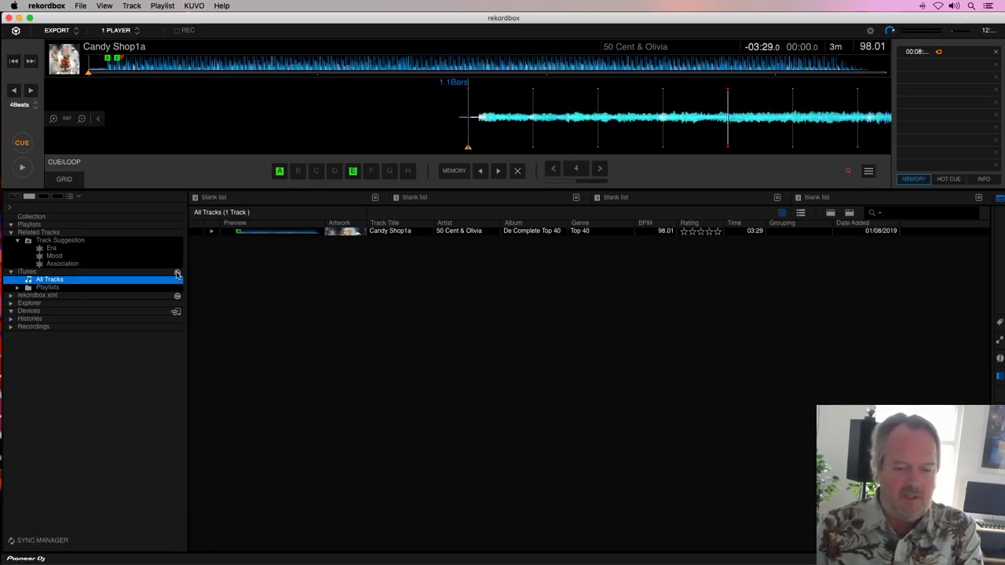
click(35, 540)
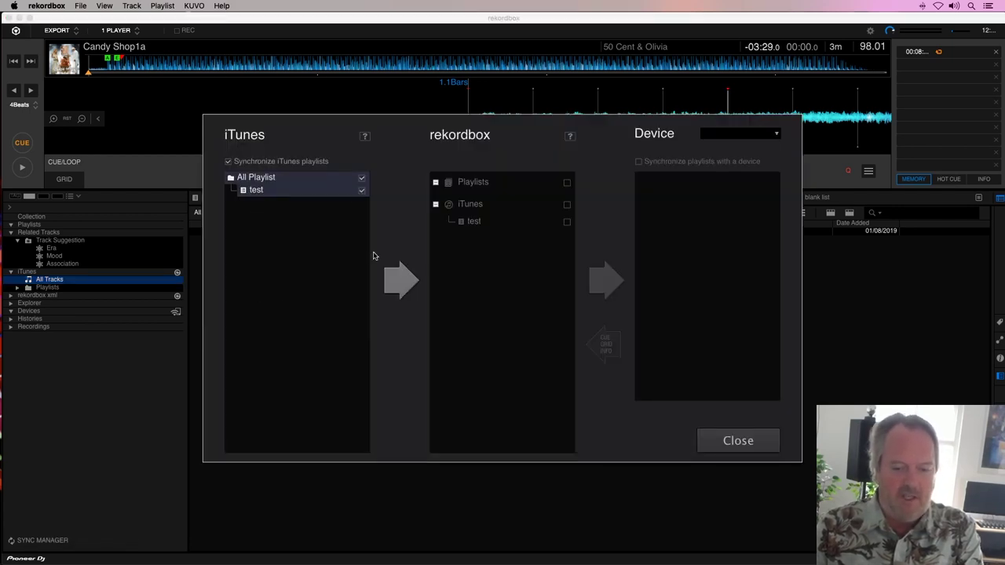
click(397, 279)
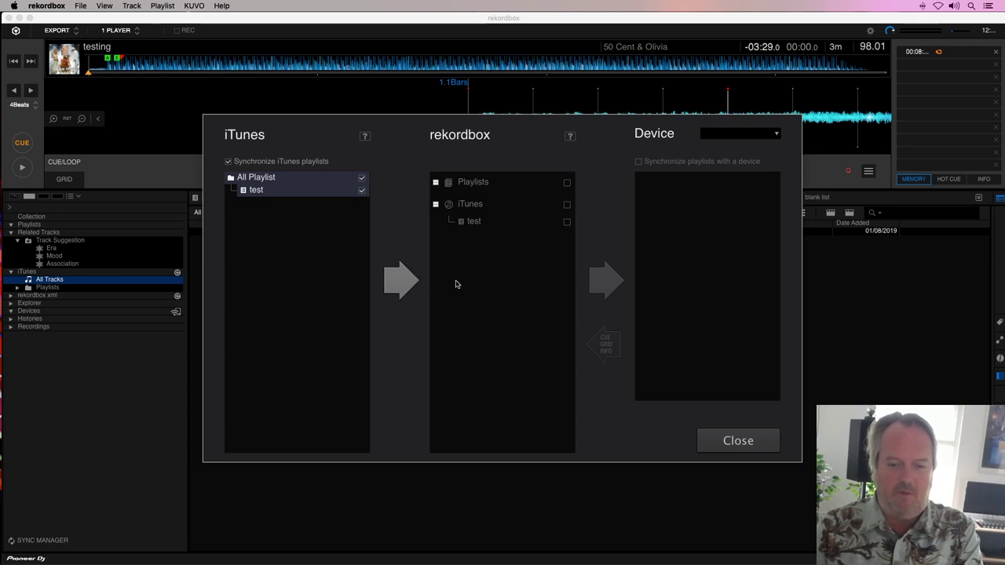
click(711, 440)
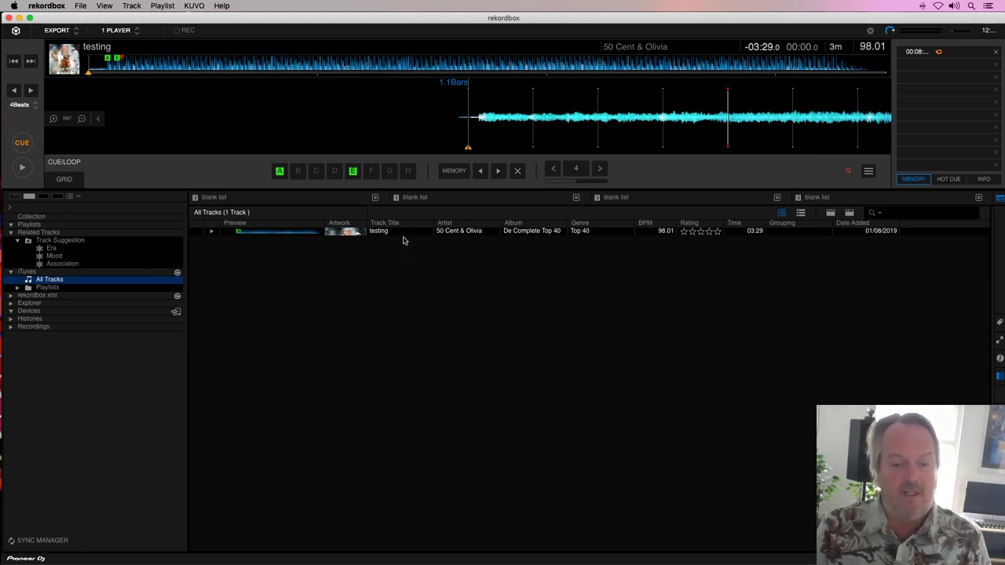
Select the testing track and view its location and comments in the Collection
drag(402, 236, 316, 223)
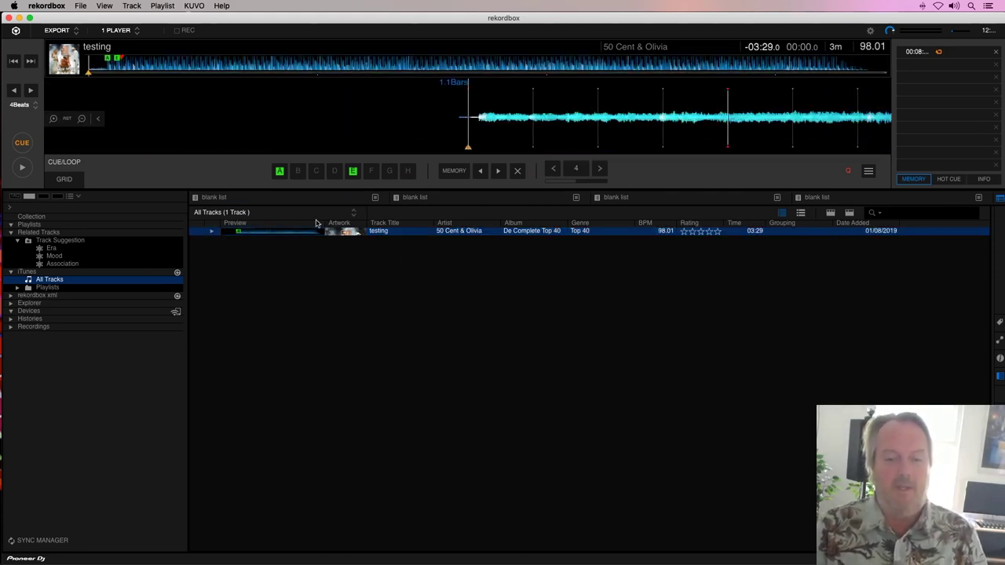
click(98, 218)
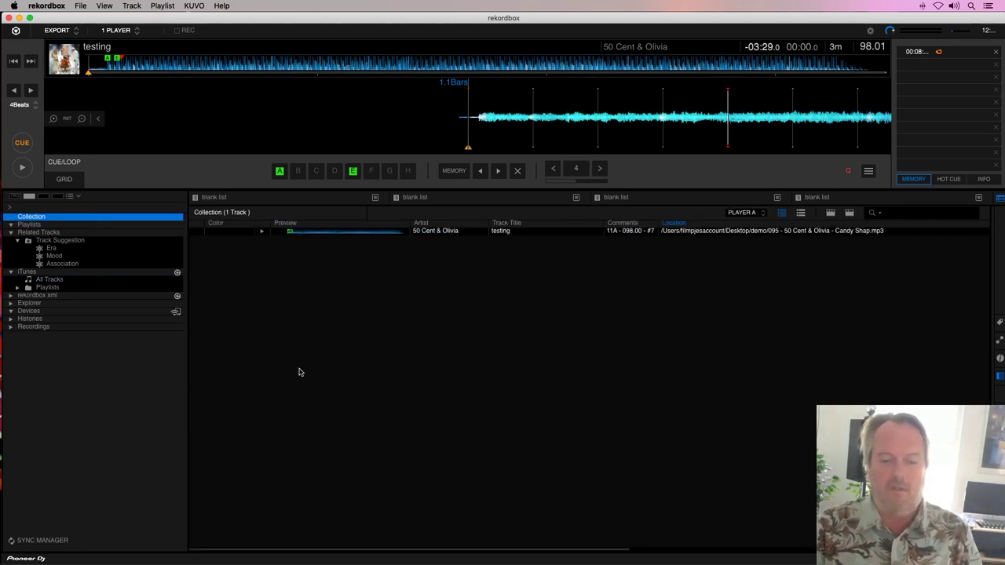
key(super+Tab)
key(super+Tab)
key(super+shift+Tab)
key(super+shift+Tab)
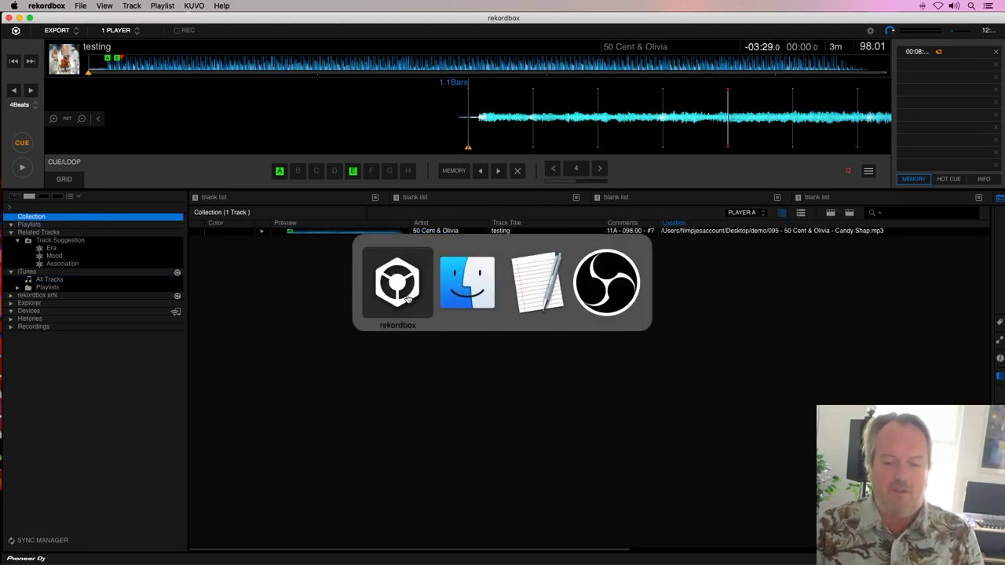
mouse_move(219, 562)
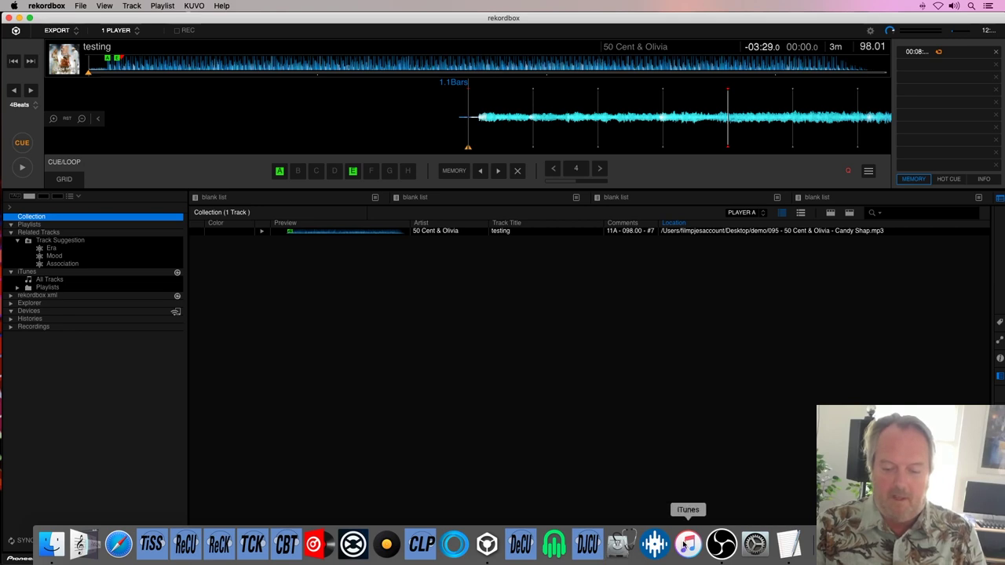
click(685, 544)
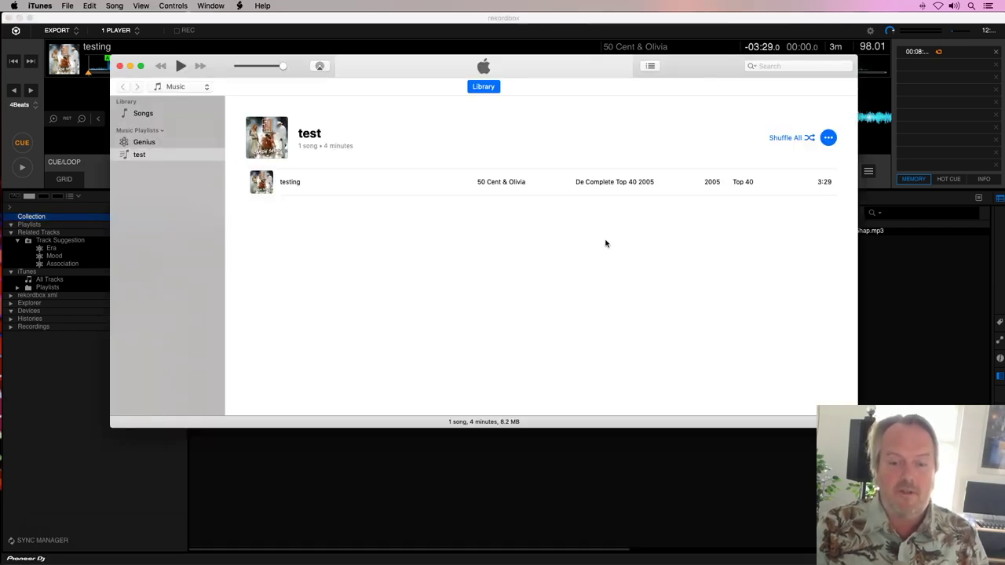
Add a Rating column to the test playlist's song list and rate testing four stars
click(383, 177)
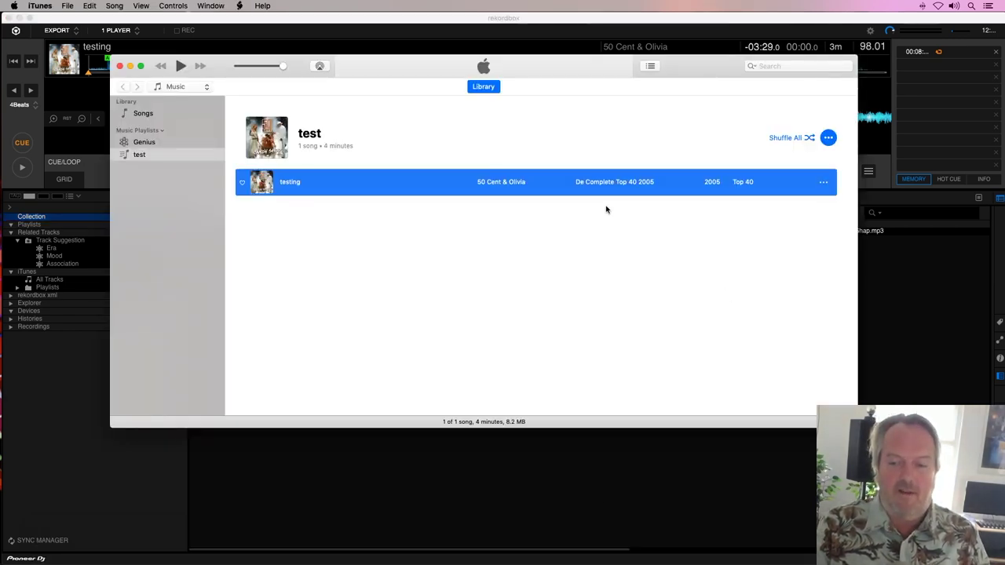
click(141, 5)
click(117, 5)
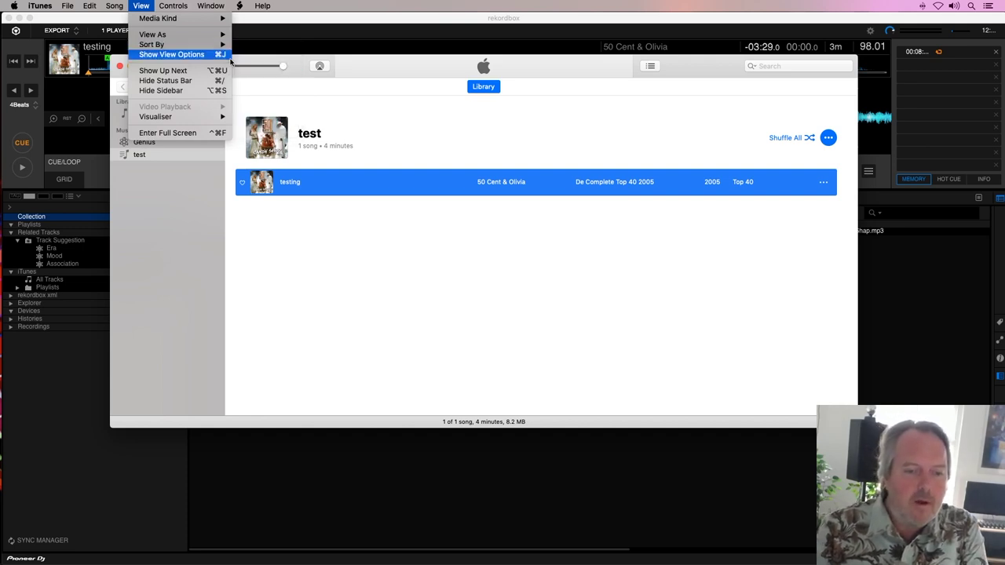
mouse_move(153, 35)
click(251, 44)
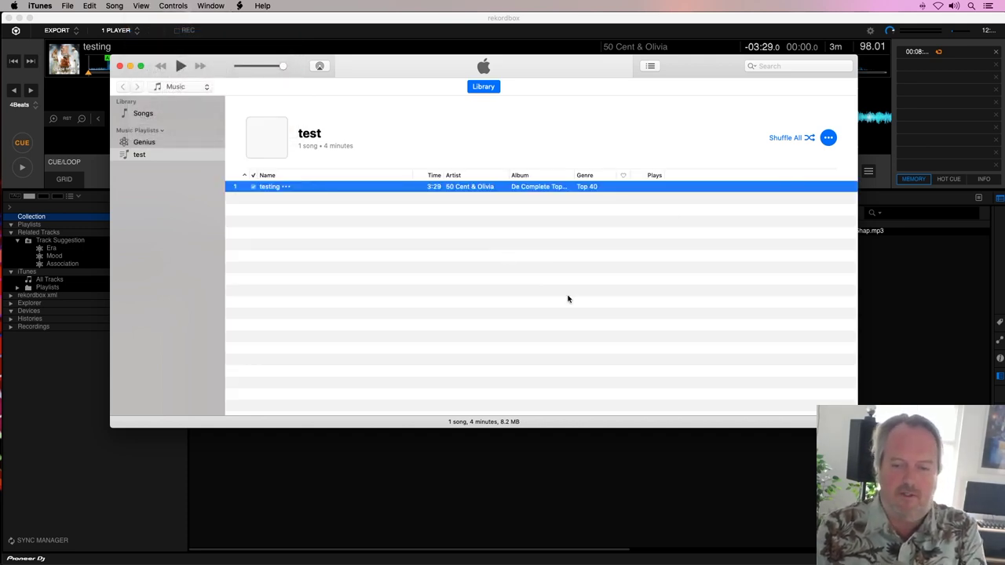
right_click(708, 177)
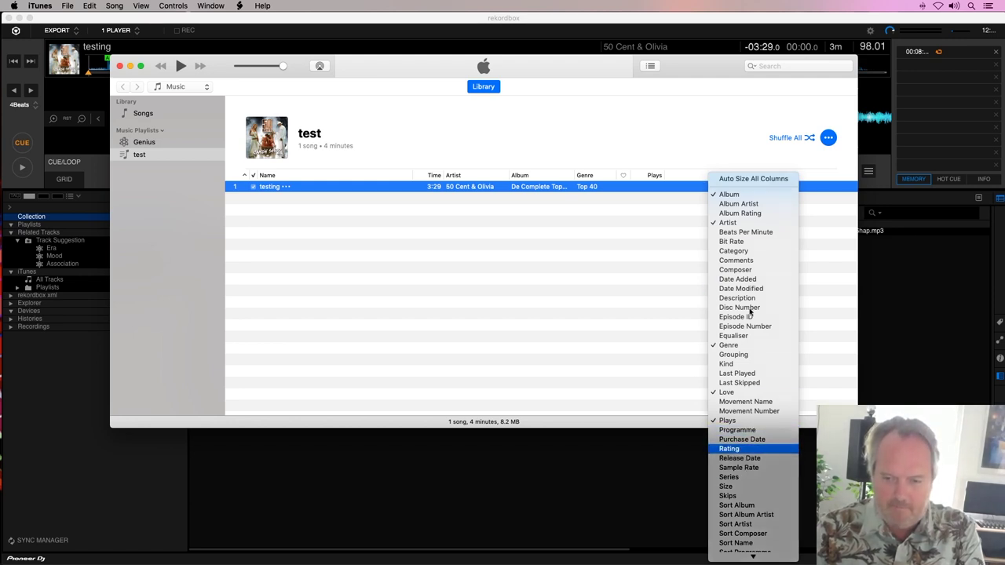
key(Return)
click(650, 262)
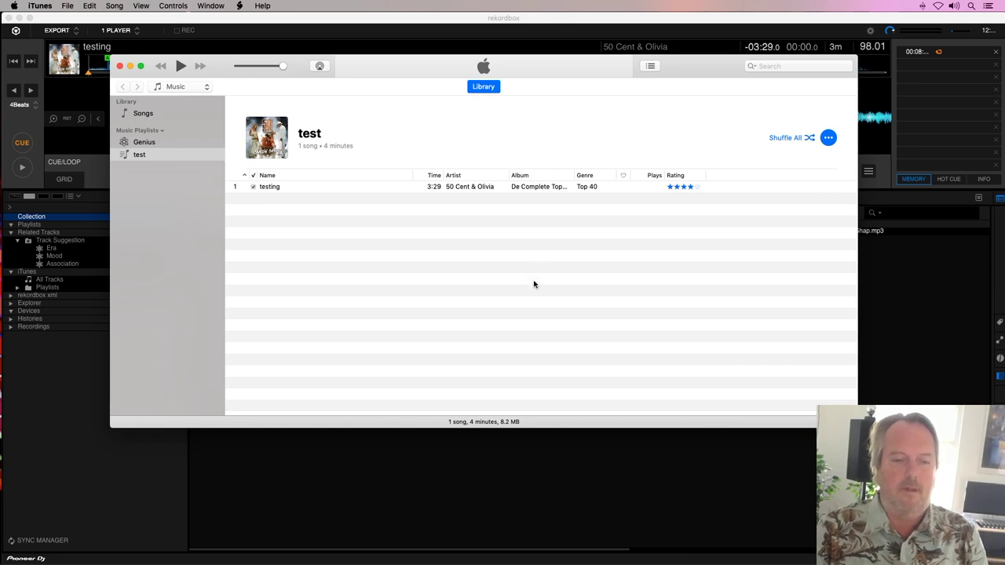
key(super+Tab)
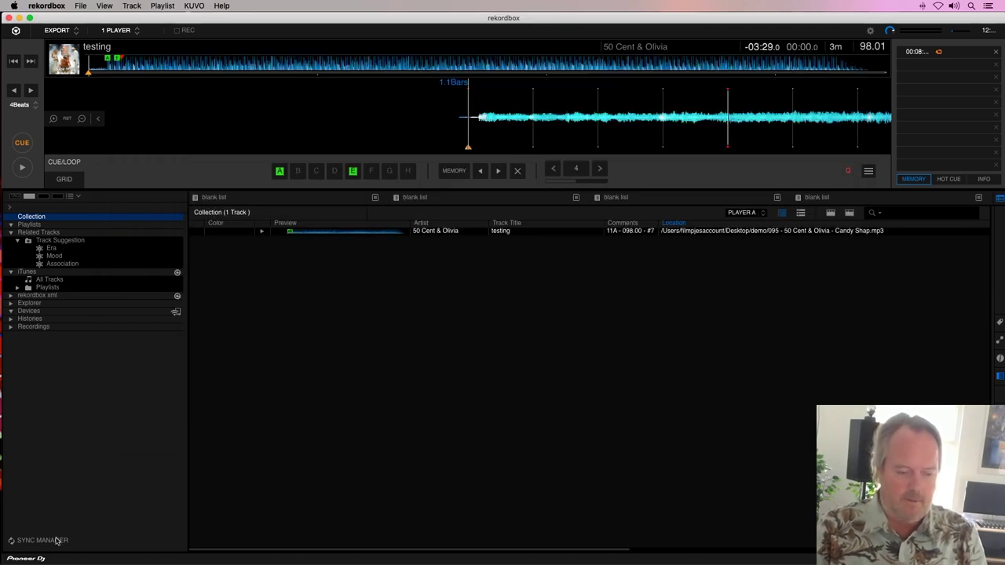
Resync iTunes into rekordbox and scroll right to see testing's four-star rating
click(177, 273)
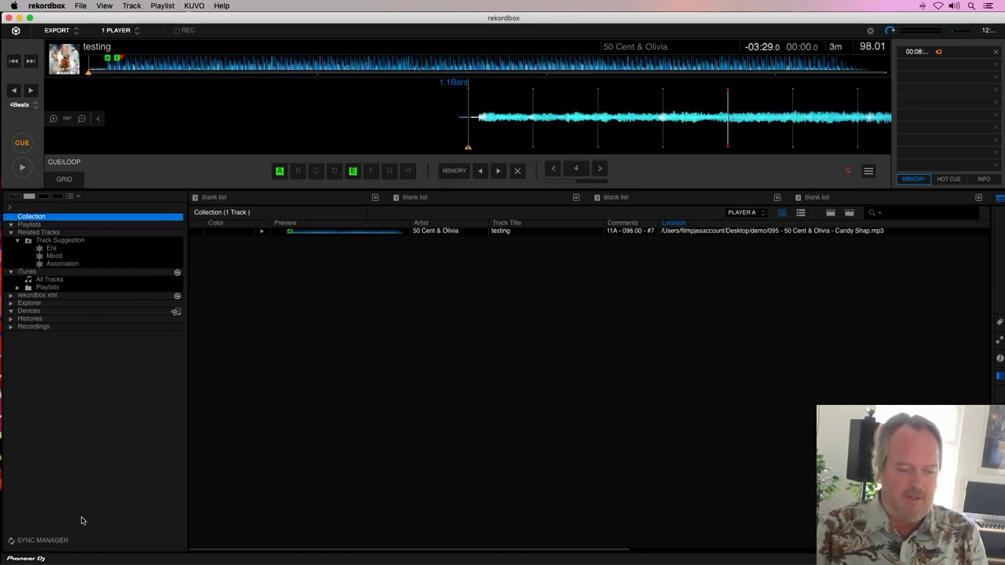
click(77, 540)
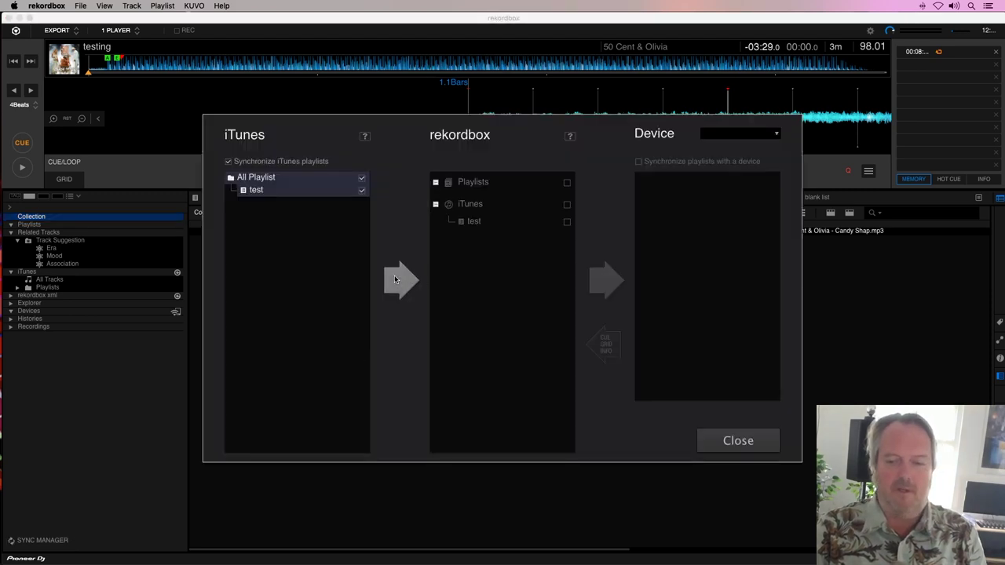
click(741, 443)
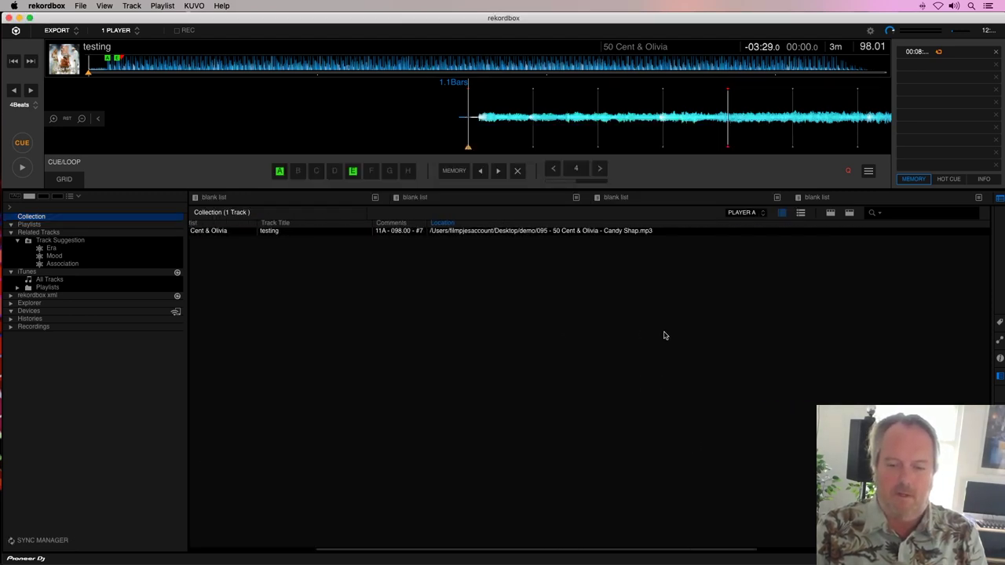
scroll(663, 335, right, 5)
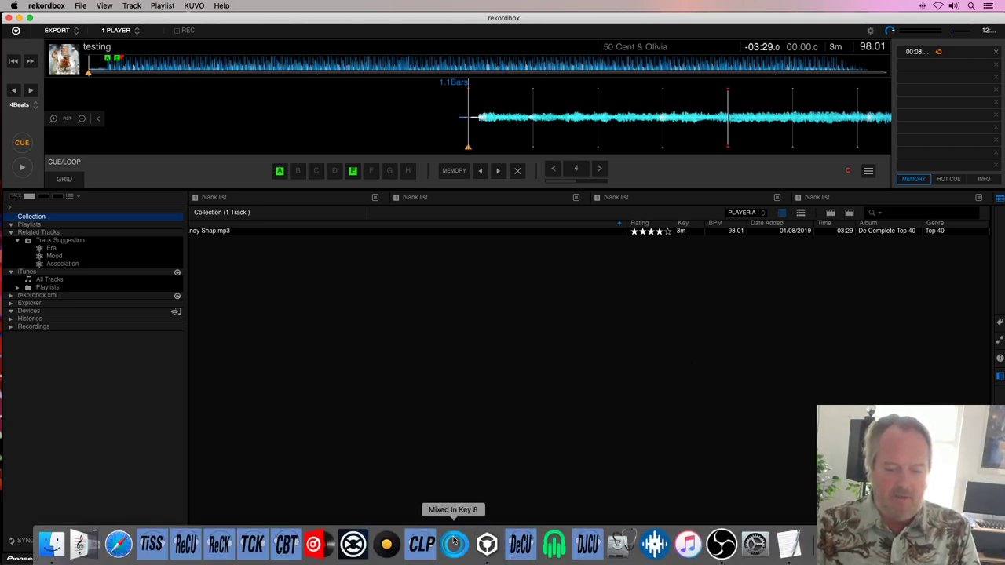
click(453, 555)
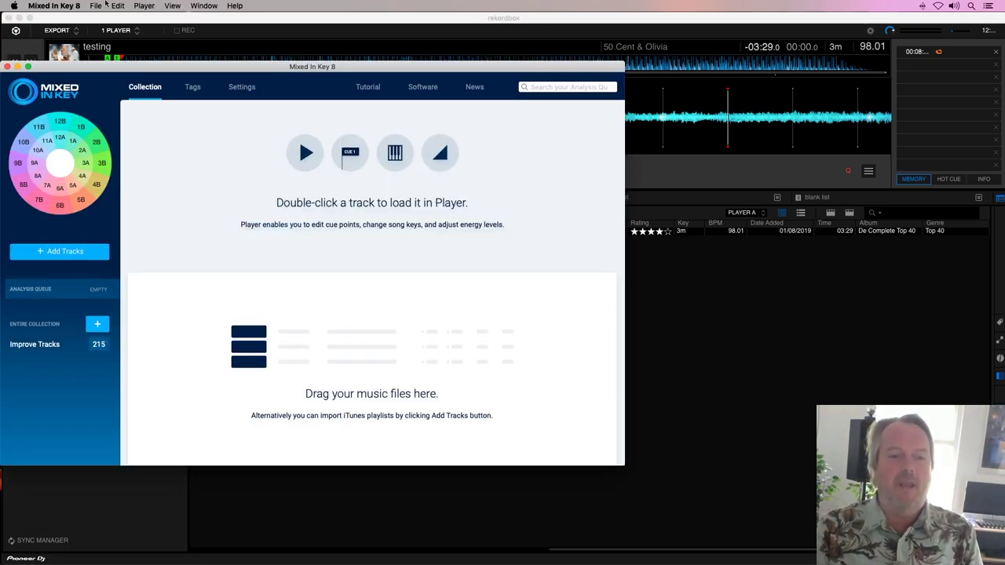
Confirm Mixed In Key's Rename Files preference is set to 'Do not rename files'
click(54, 6)
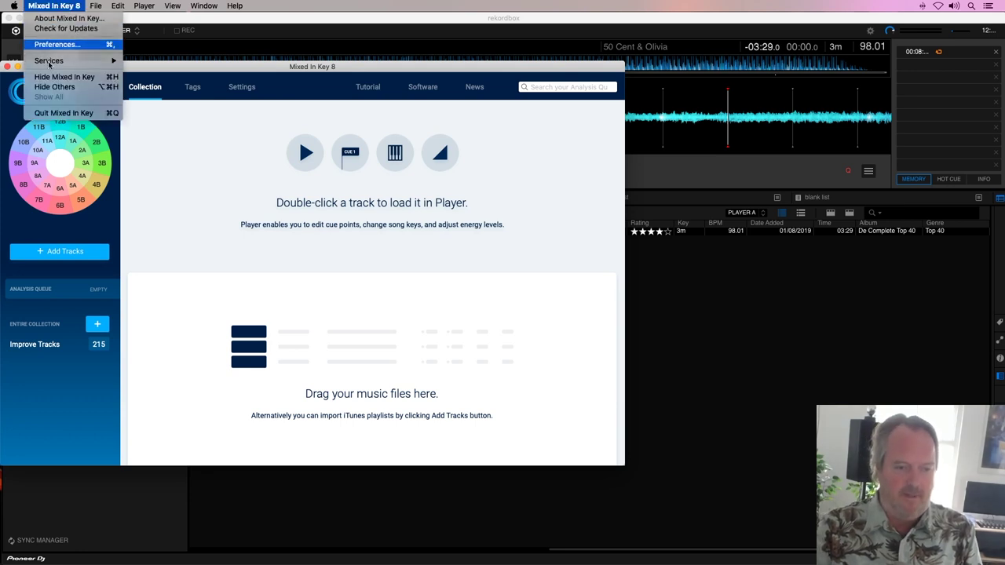
click(54, 43)
click(46, 220)
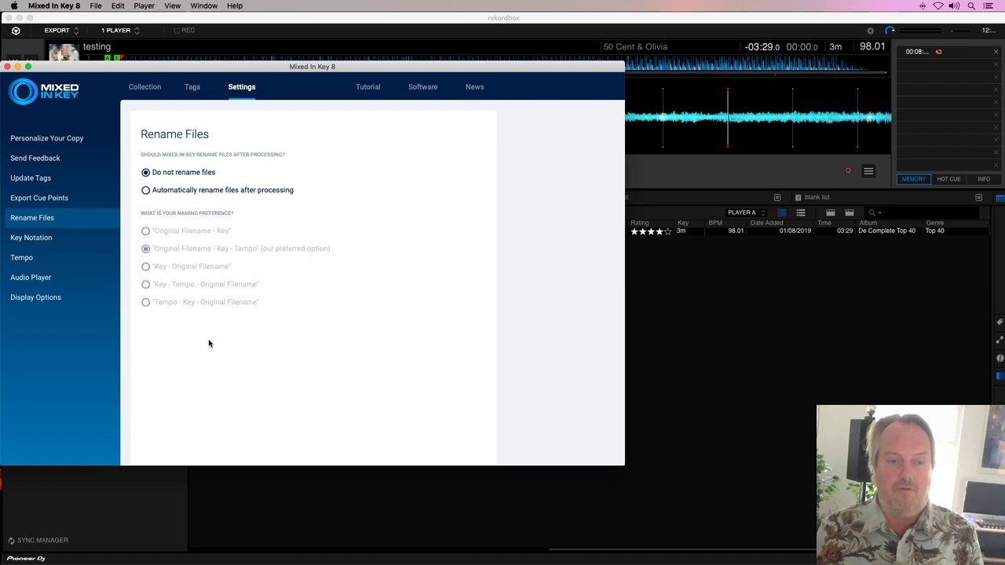
key(super+Tab)
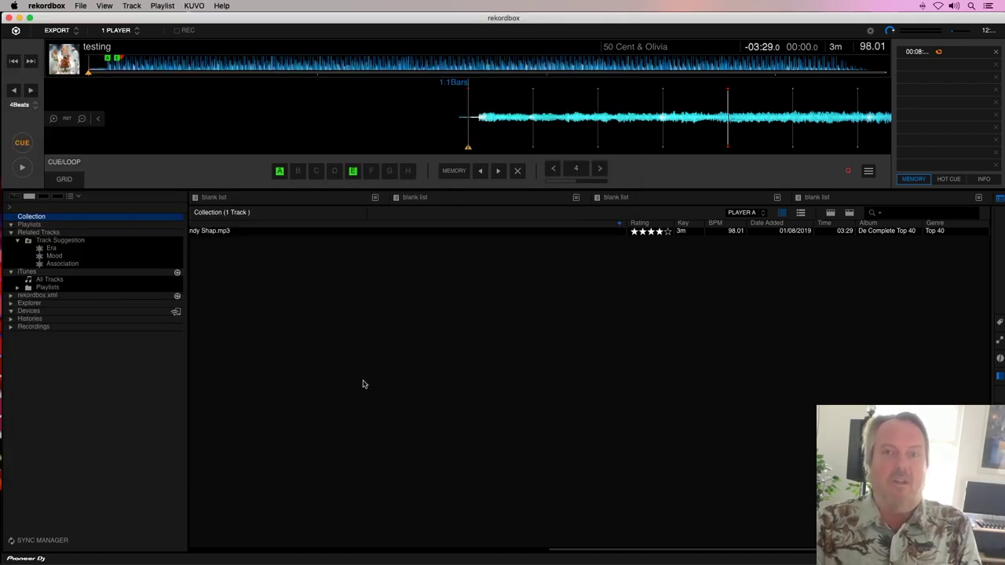
Open the Test tracks folder of Japanese and Cyrillic-named MP3s and centre its window
key(super+h)
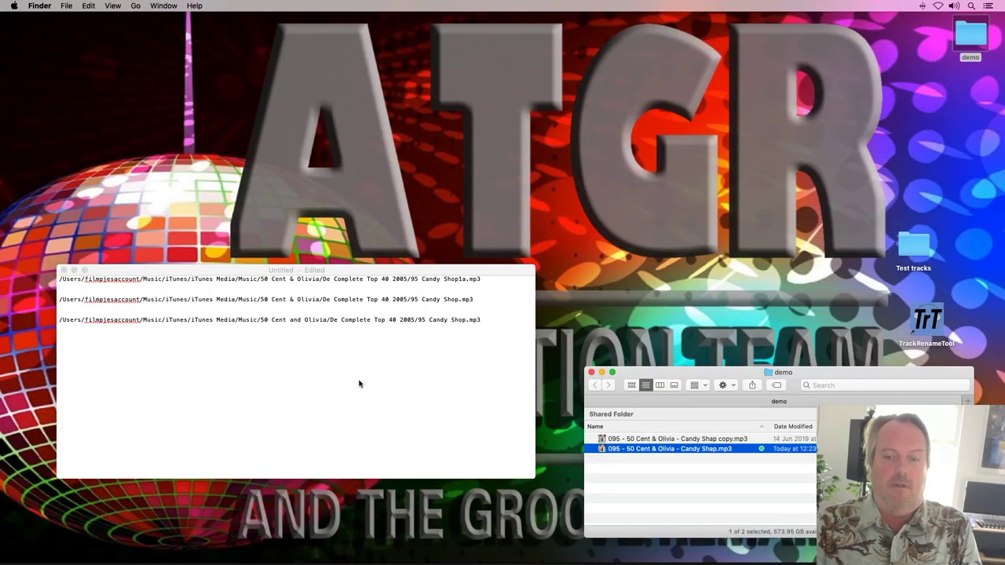
key(super+w)
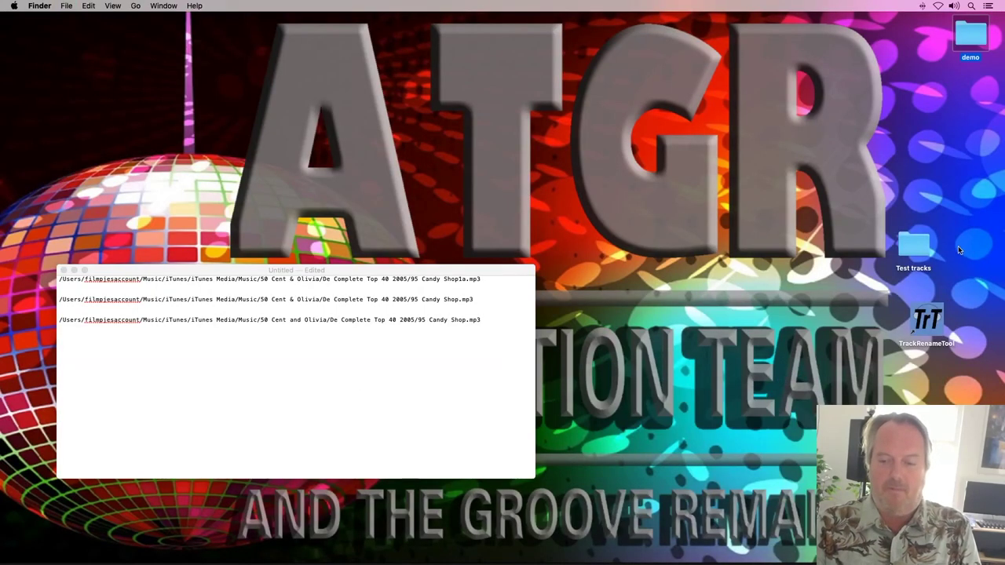
click(443, 308)
double_click(912, 245)
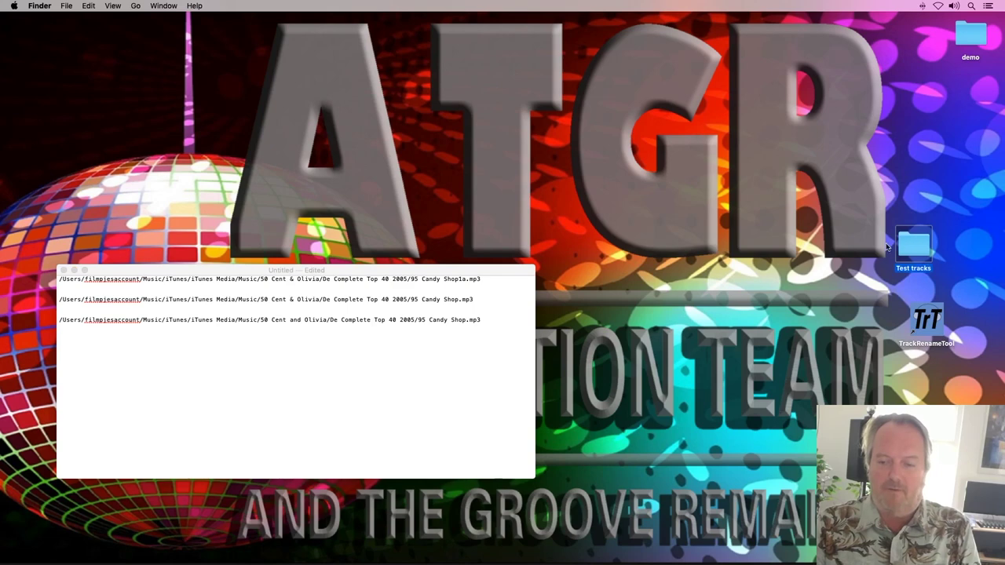
drag(789, 18, 571, 6)
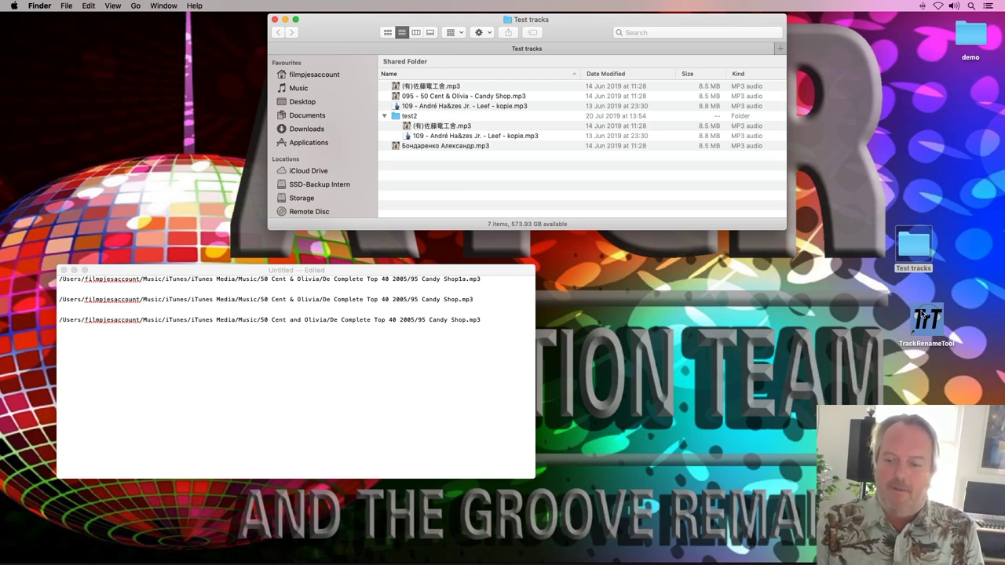
drag(923, 314, 920, 361)
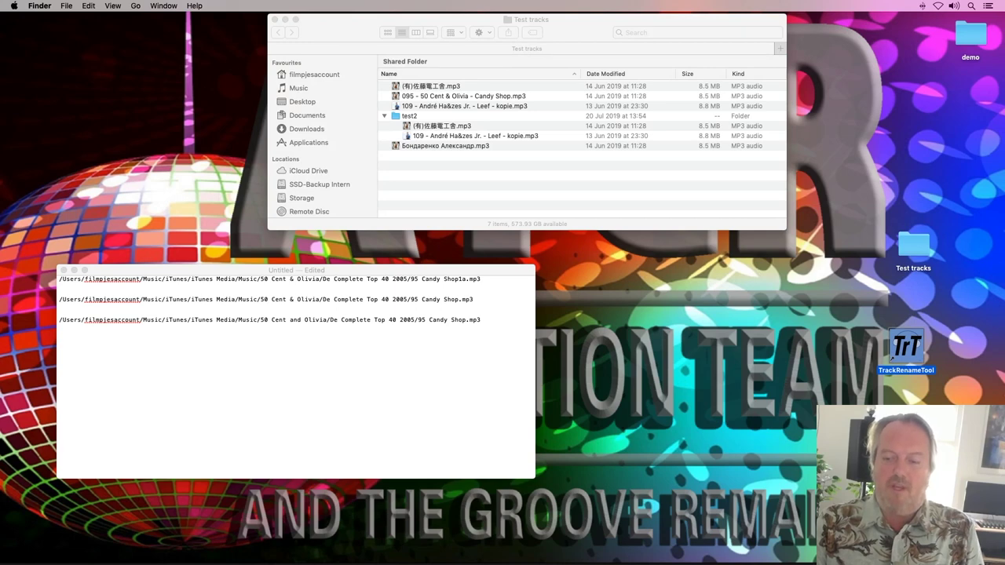
Run TrackRenameTool on the Test tracks folder, accept its prompts, and view the rename log
drag(911, 250, 903, 355)
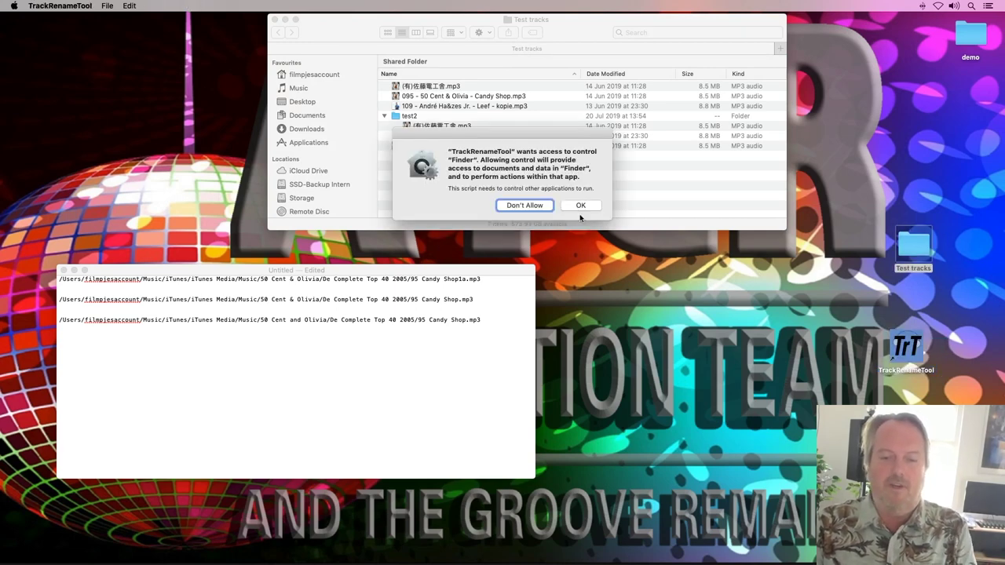
click(580, 206)
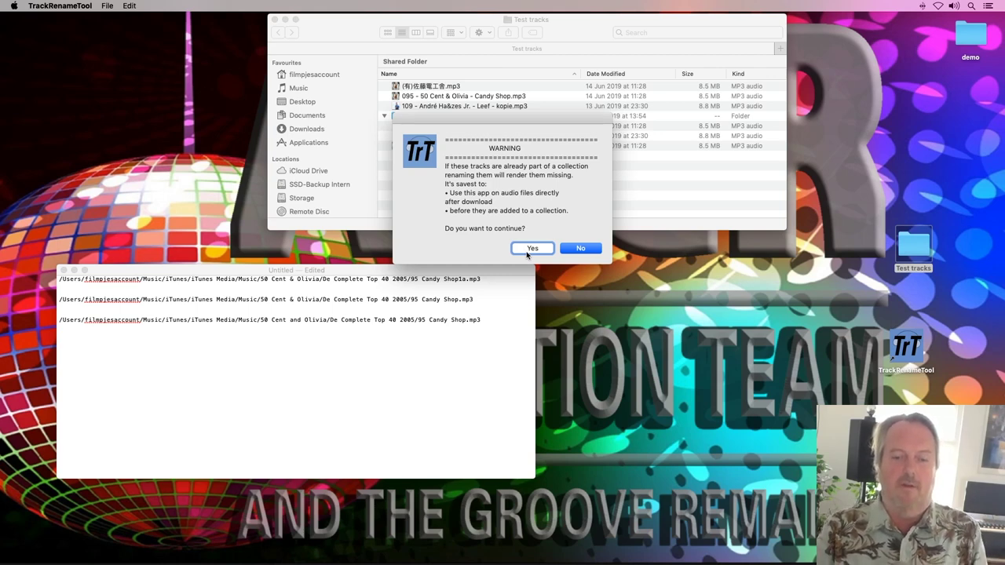
click(531, 248)
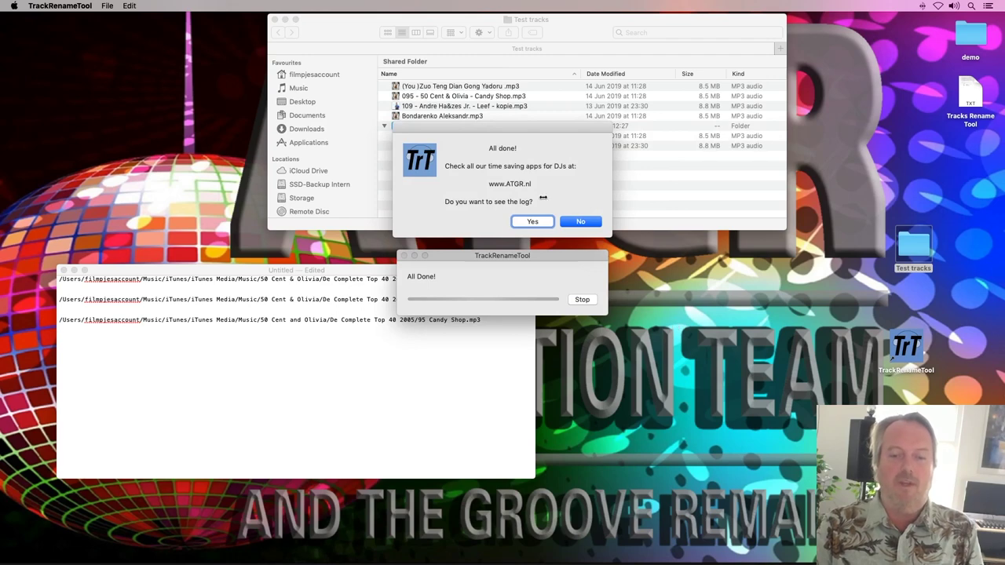
click(535, 223)
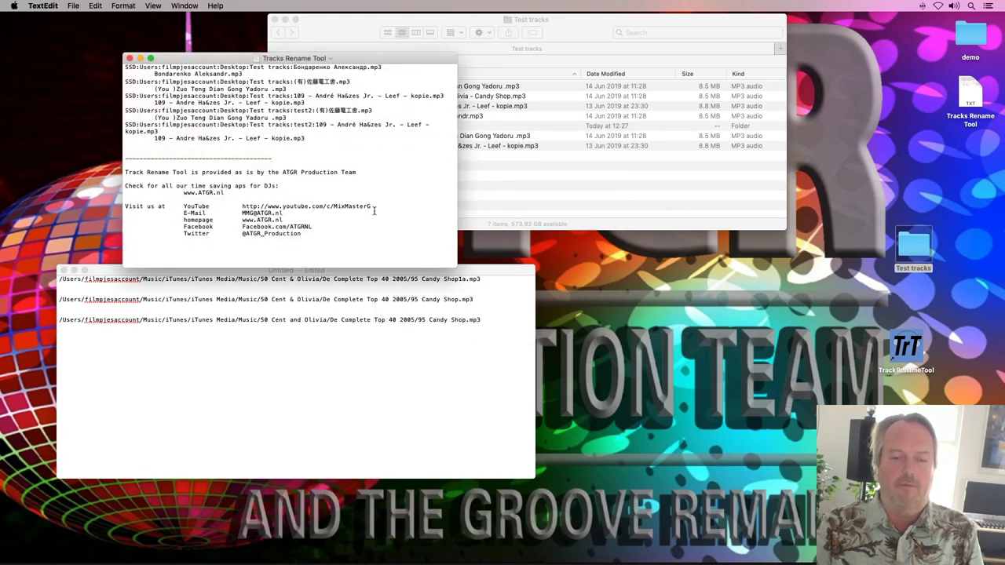